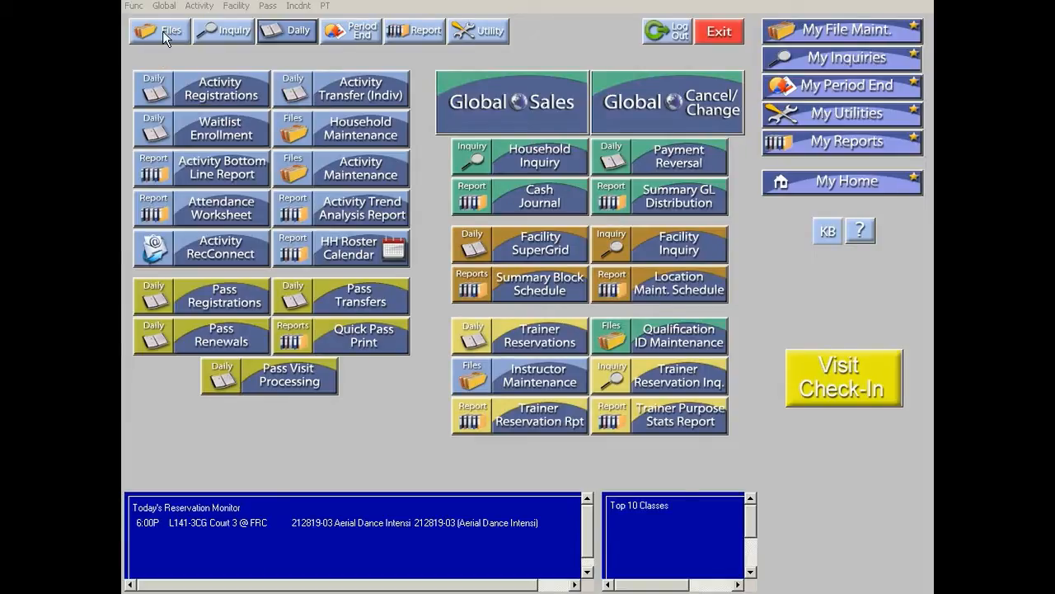
click(310, 33)
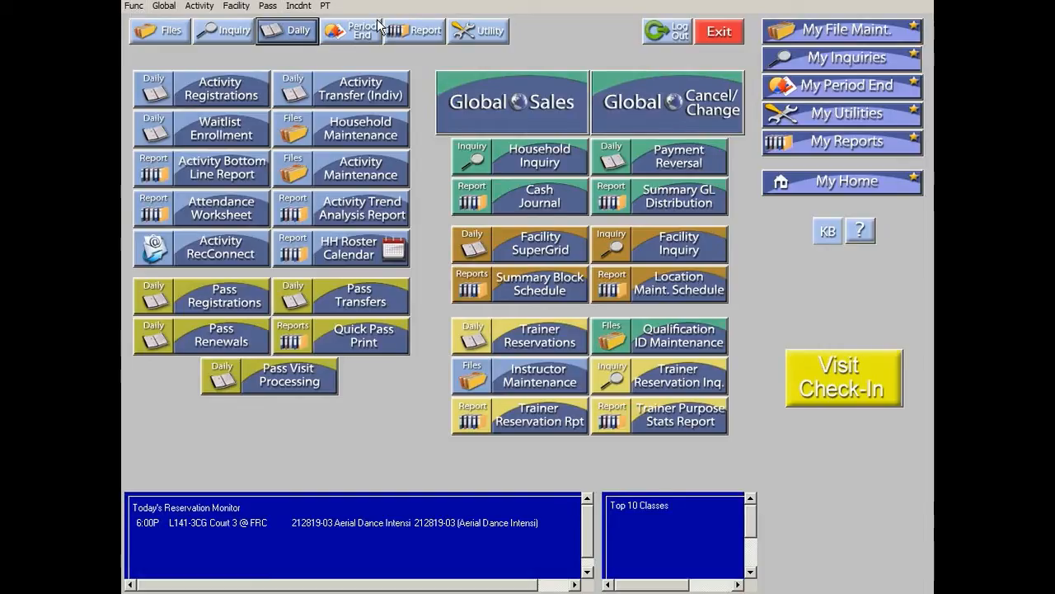
click(133, 5)
click(159, 46)
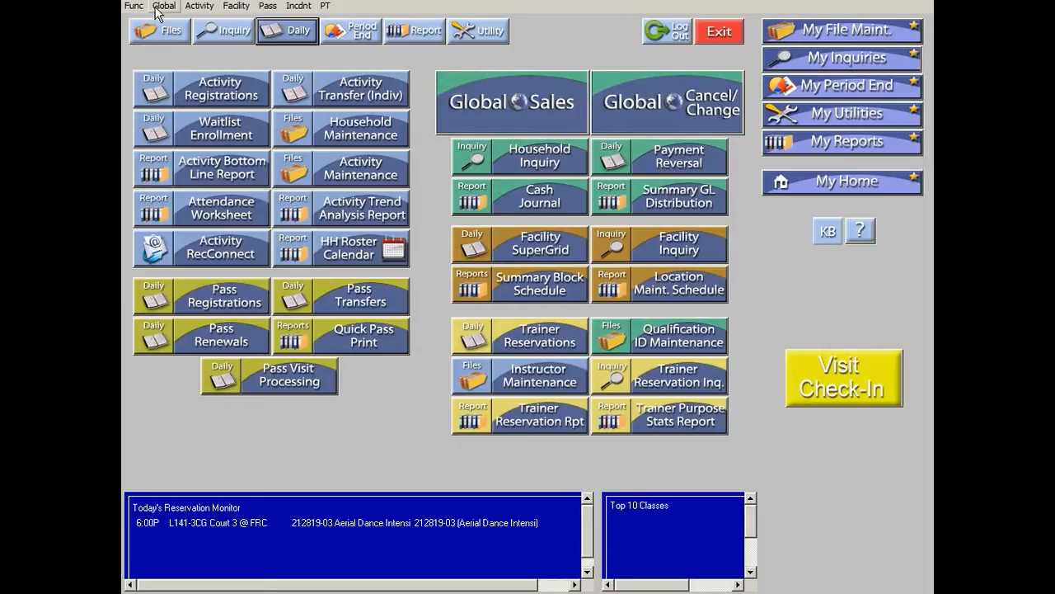
Open Facility Reservations and choose the internal household.
click(237, 6)
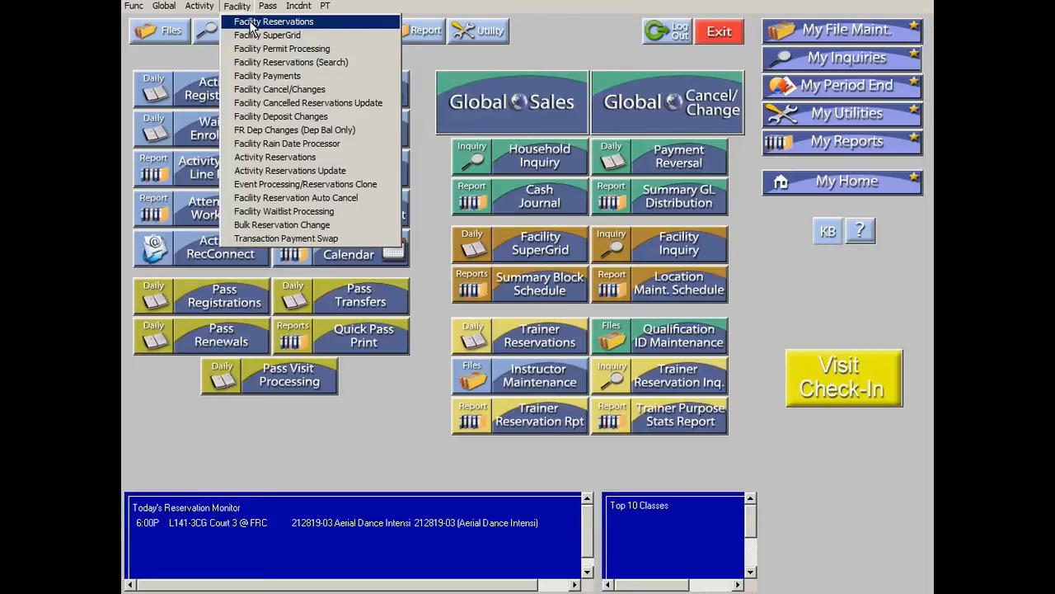
click(252, 22)
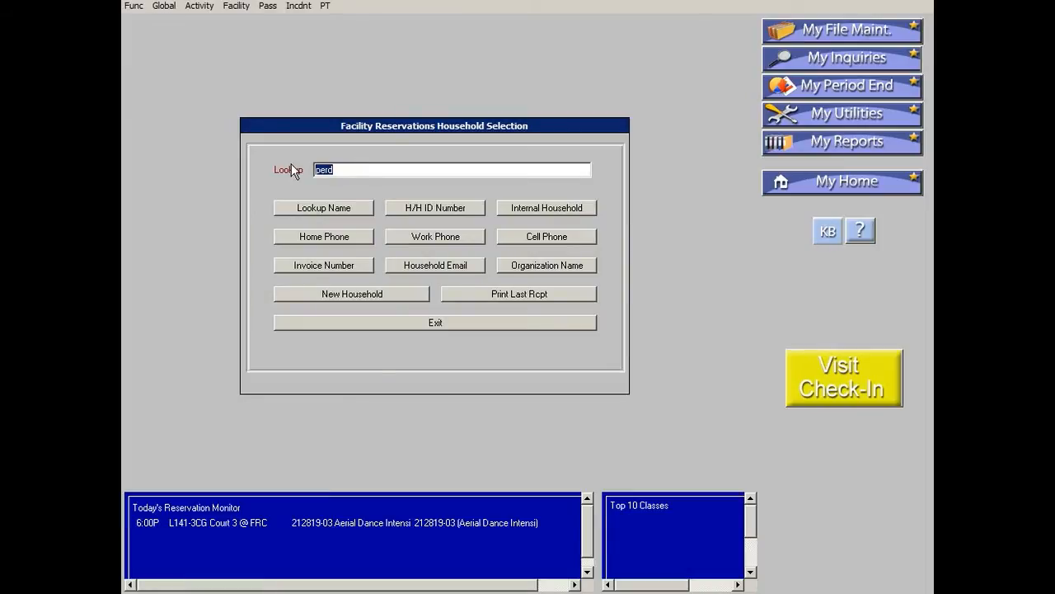
key(BackSpace)
click(526, 211)
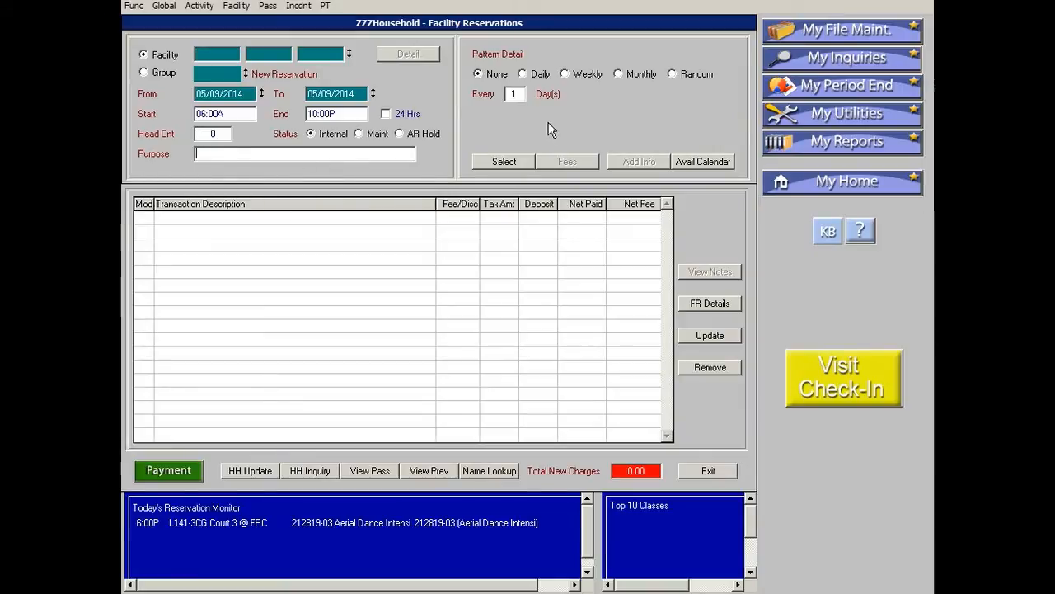
Open the facility lookup list and browse the available facilities.
double_click(328, 52)
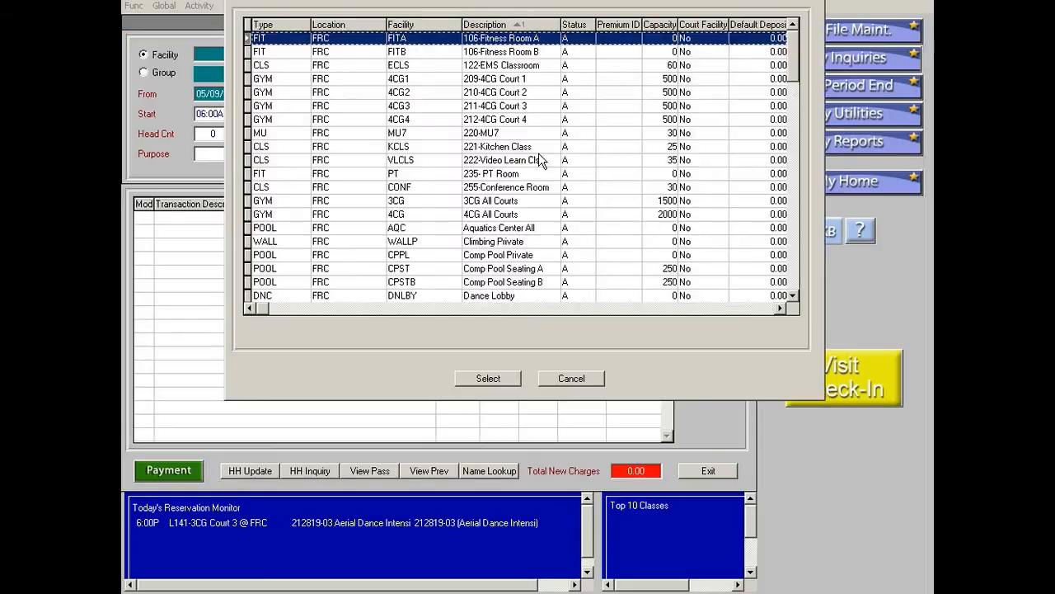
scroll(540, 161, down, 12)
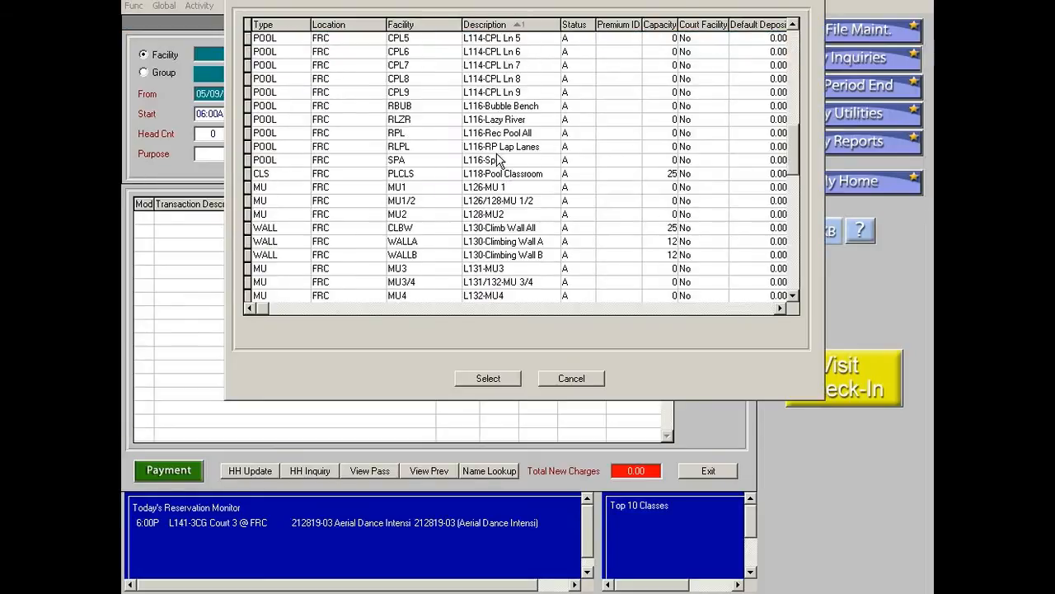
scroll(503, 165, down, 11)
scroll(540, 222, up, 7)
scroll(538, 228, up, 20)
scroll(537, 228, down, 6)
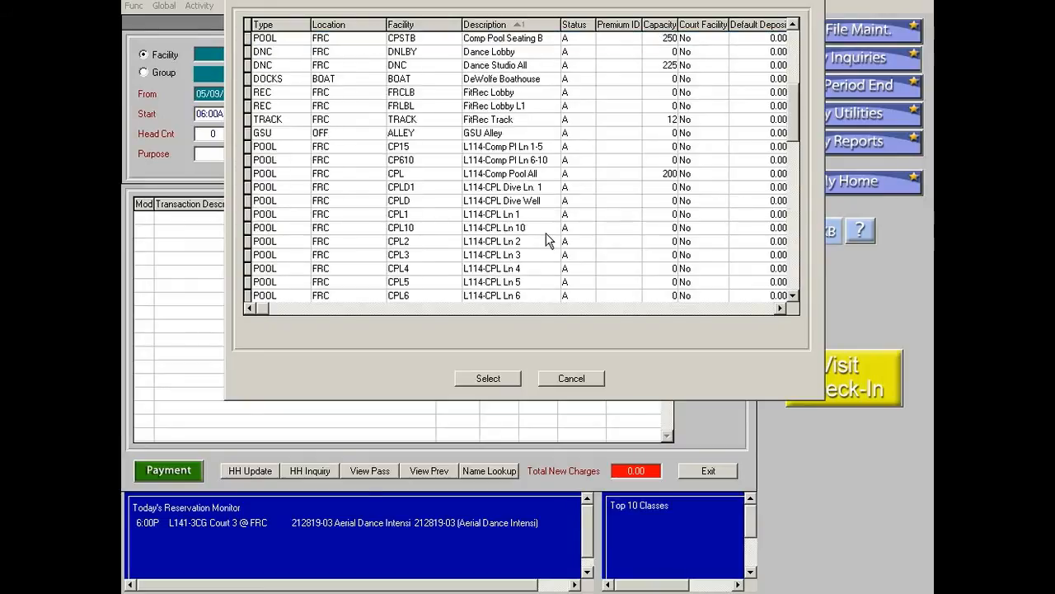
scroll(540, 234, down, 9)
scroll(538, 233, up, 15)
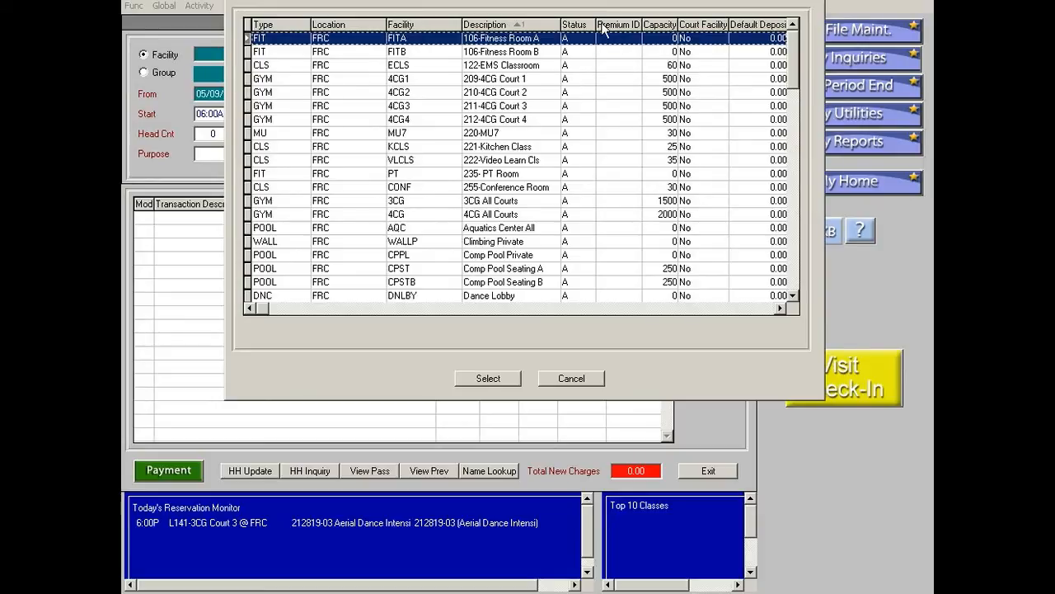
Sort the facility list by type and location, and pick the 255-Conference Room facility.
click(280, 25)
click(284, 24)
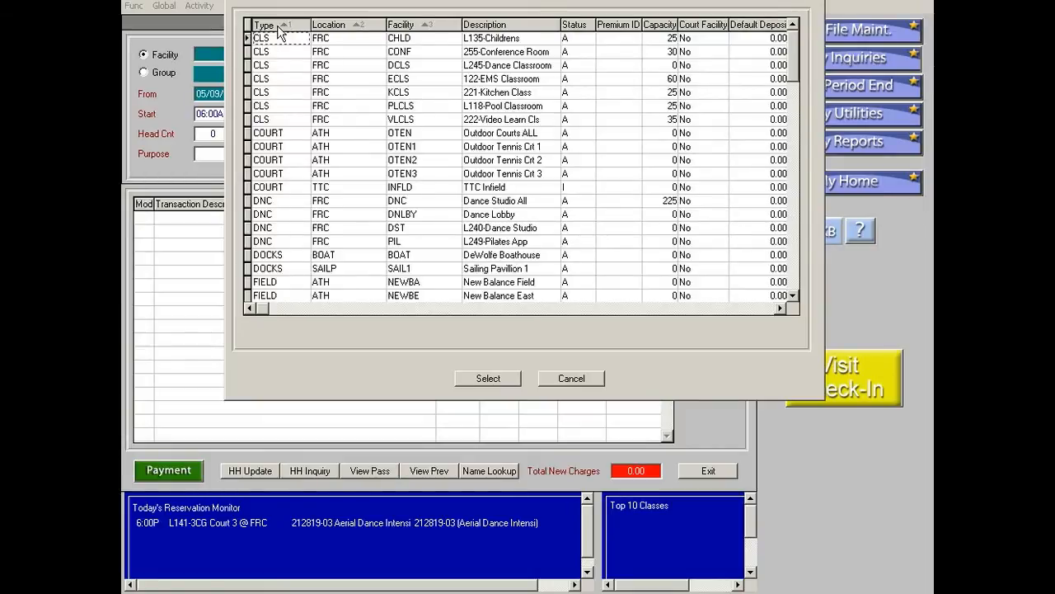
click(353, 30)
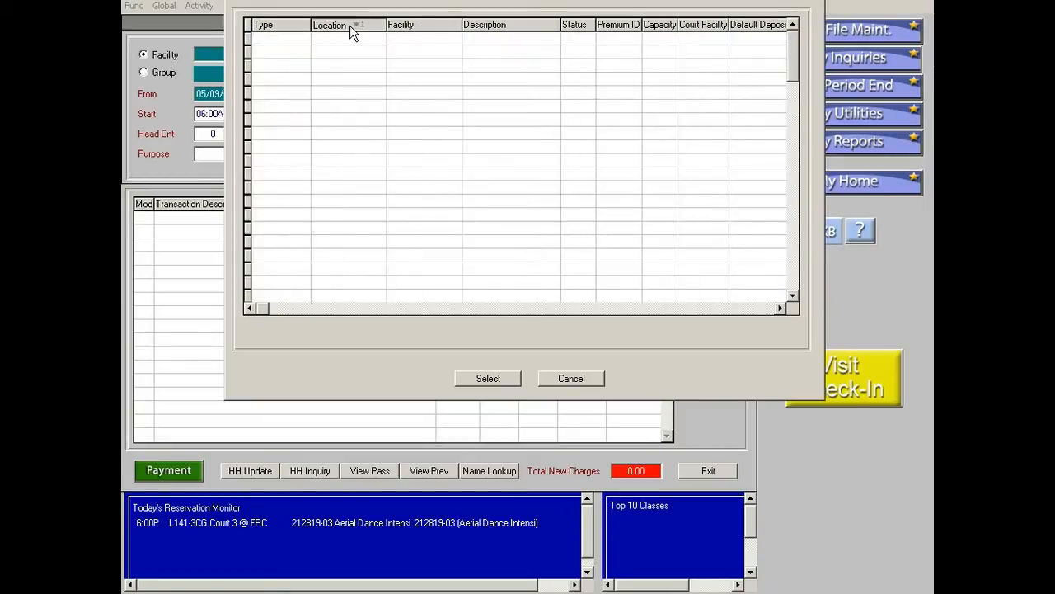
click(353, 30)
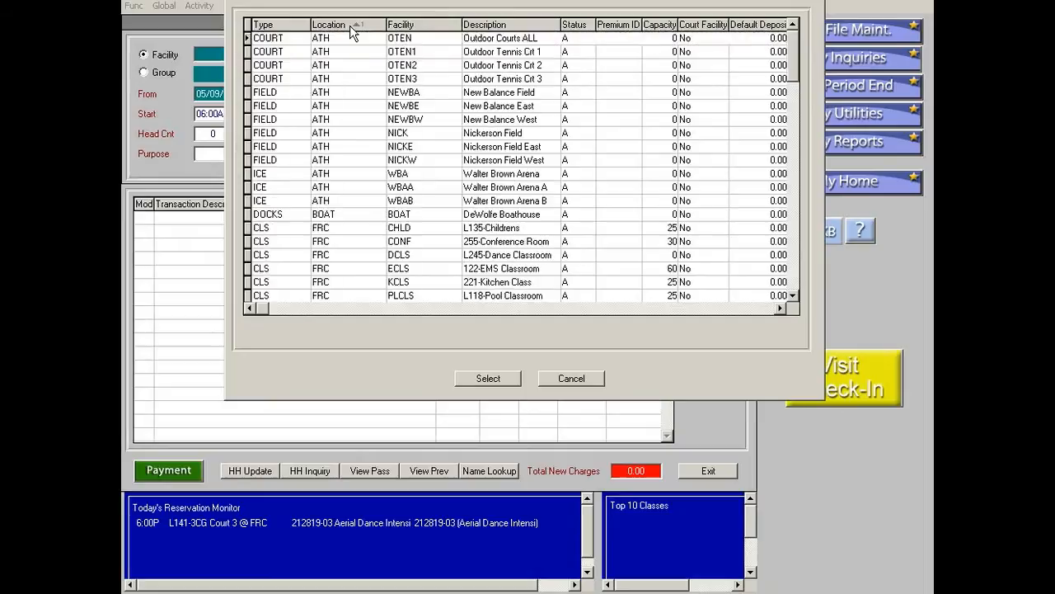
click(287, 28)
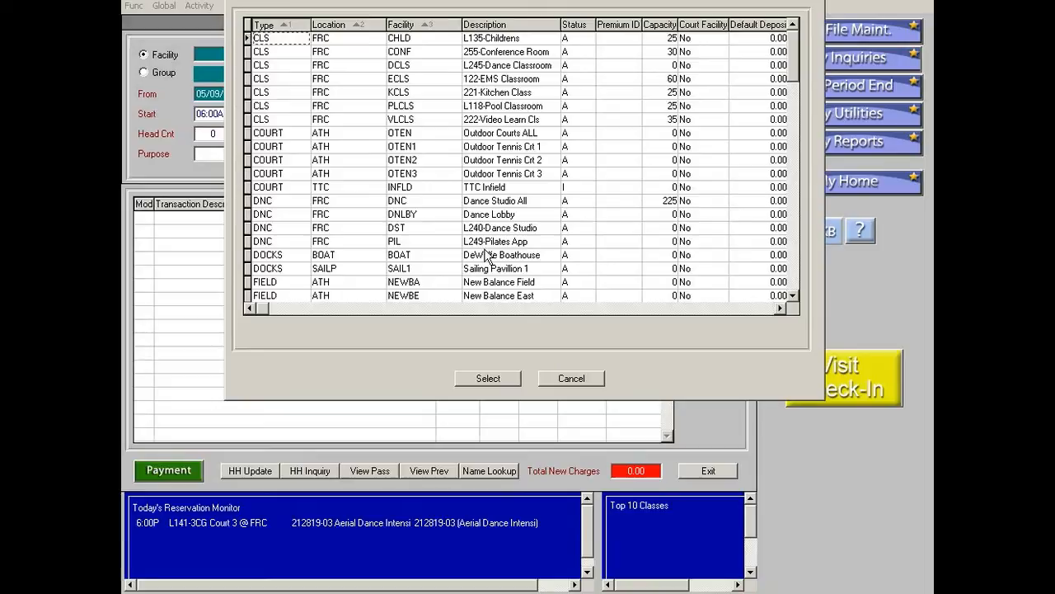
click(515, 55)
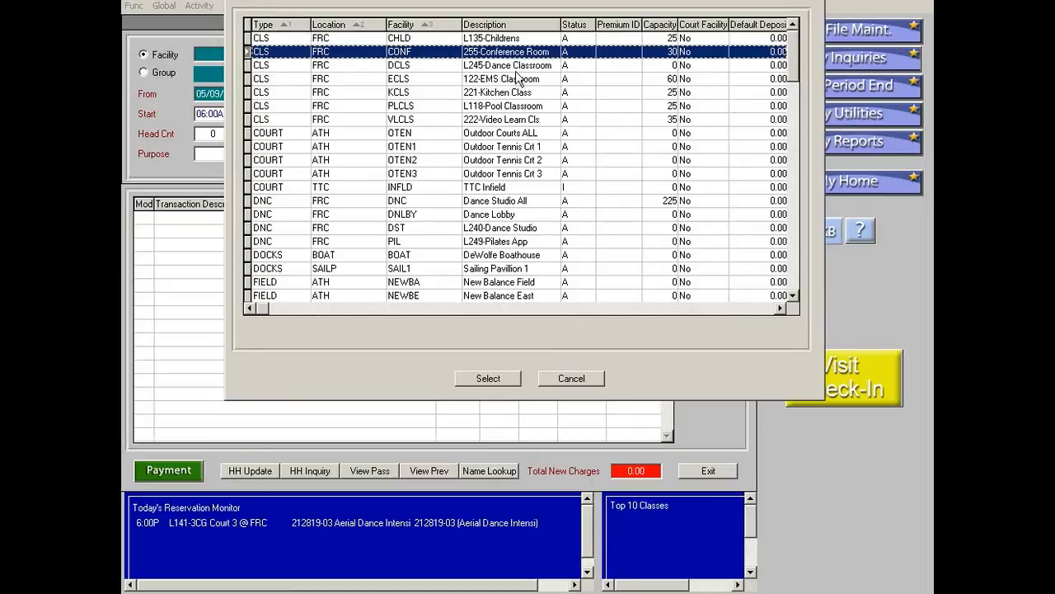
click(478, 379)
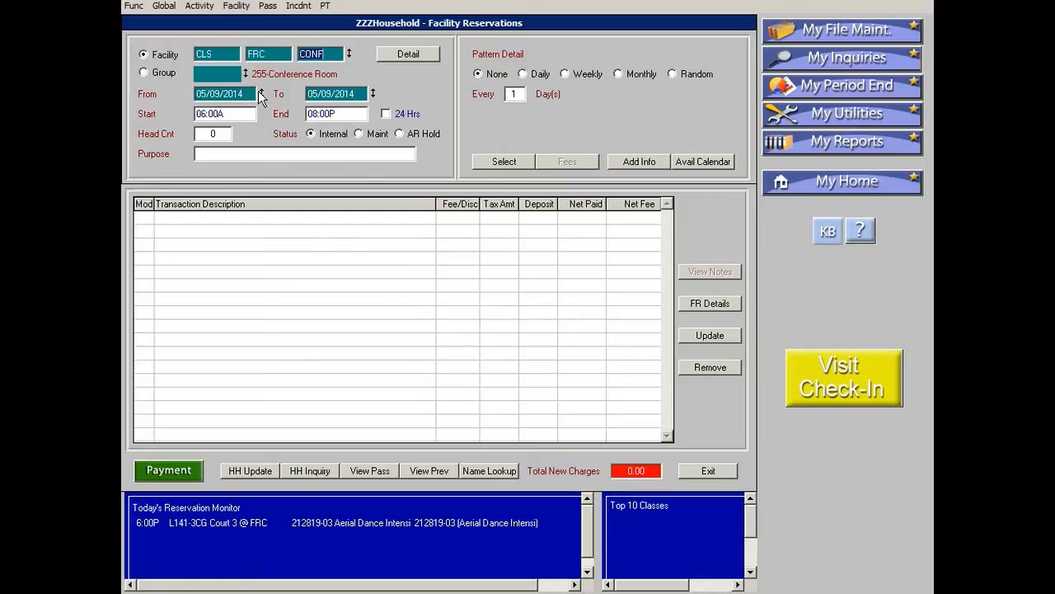
Set the reservation's From date to 05/19/2014 using the calendar.
click(229, 93)
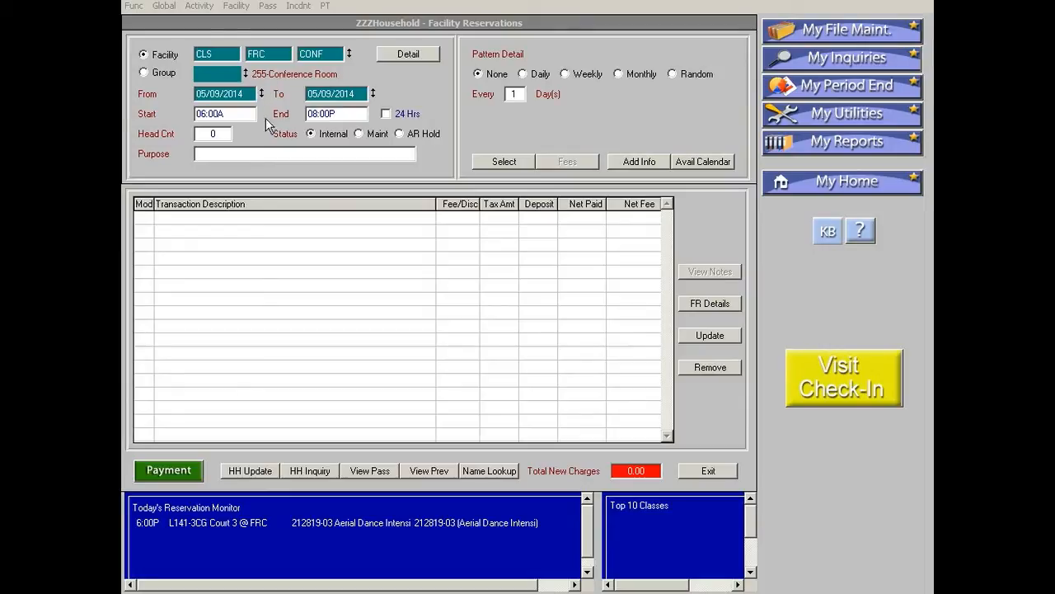
click(264, 104)
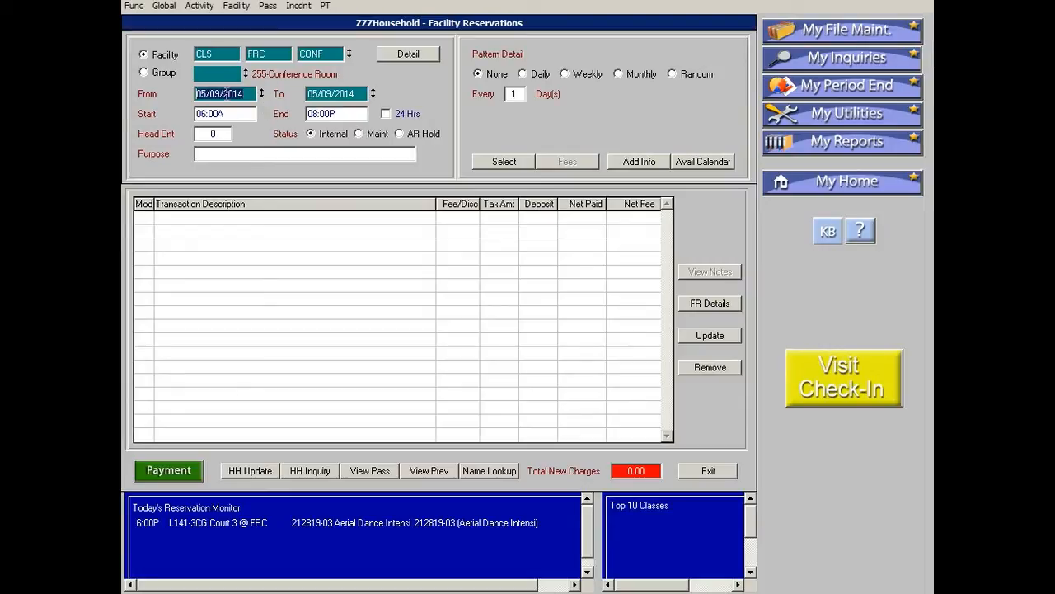
double_click(224, 94)
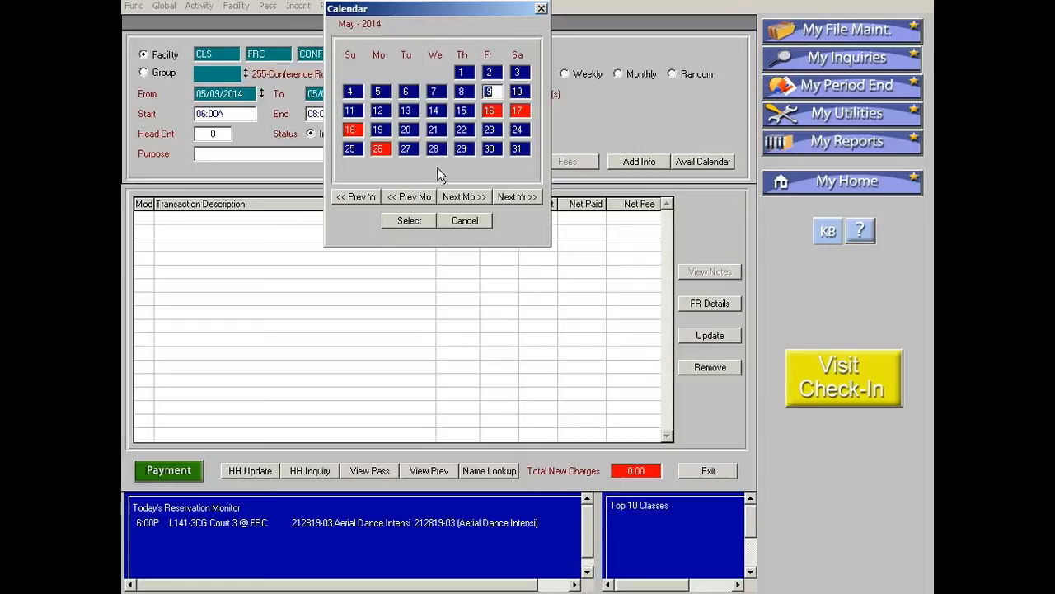
double_click(377, 130)
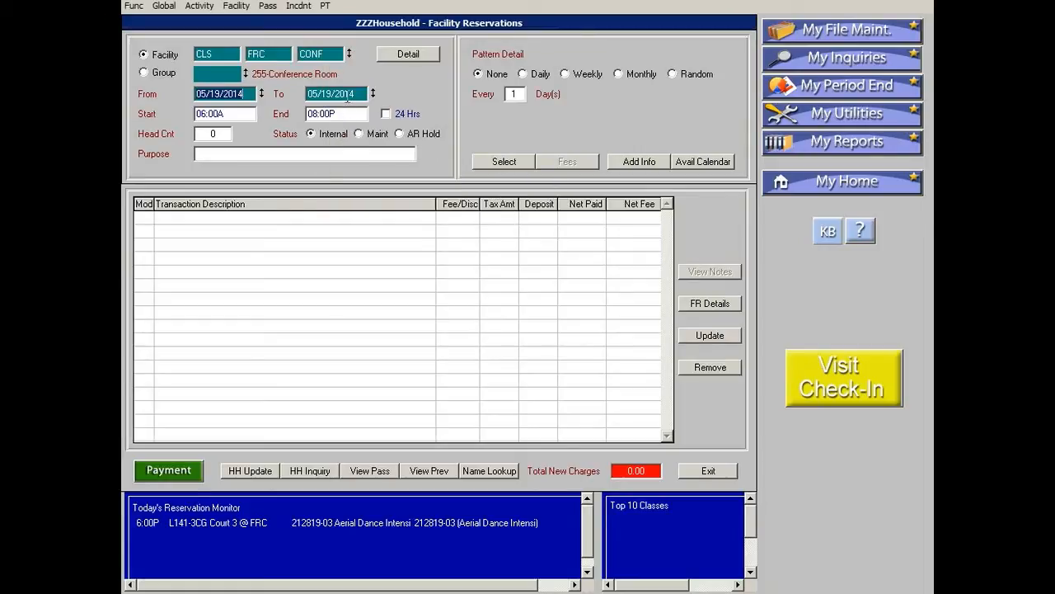
Set the To date to 08/25/2014 using the calendar.
double_click(348, 94)
click(468, 198)
click(469, 197)
click(468, 198)
double_click(379, 149)
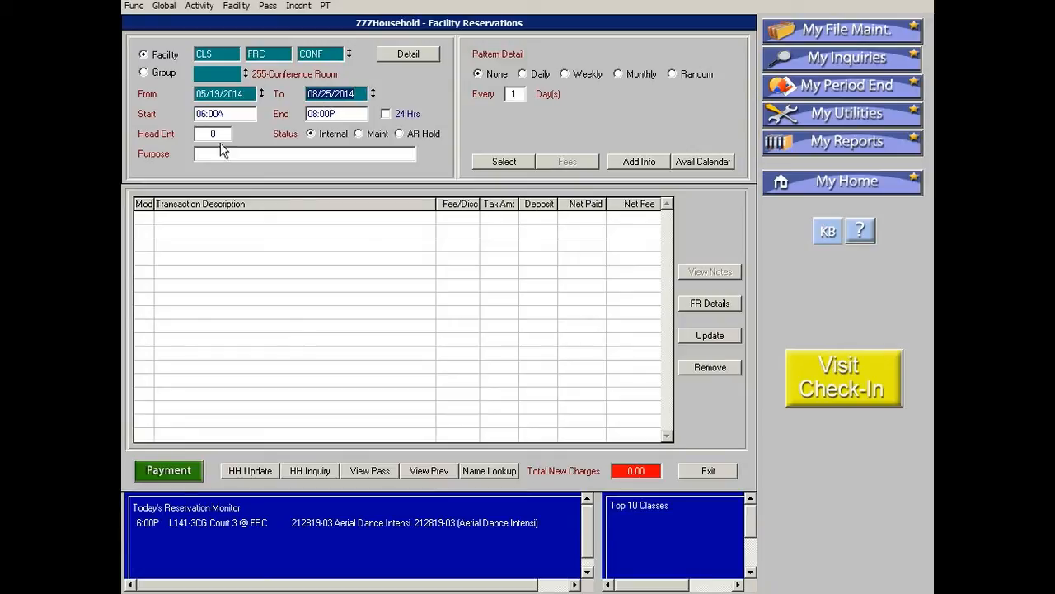
Set the start time to 09:00a and the end time to 10:00a.
click(248, 113)
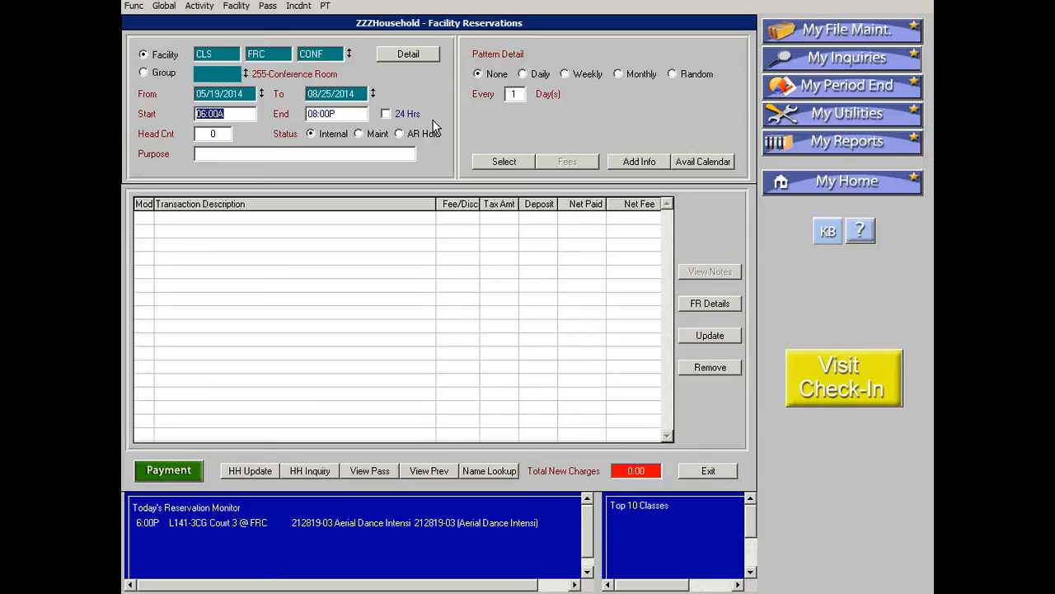
text(09:00a)
key(Tab)
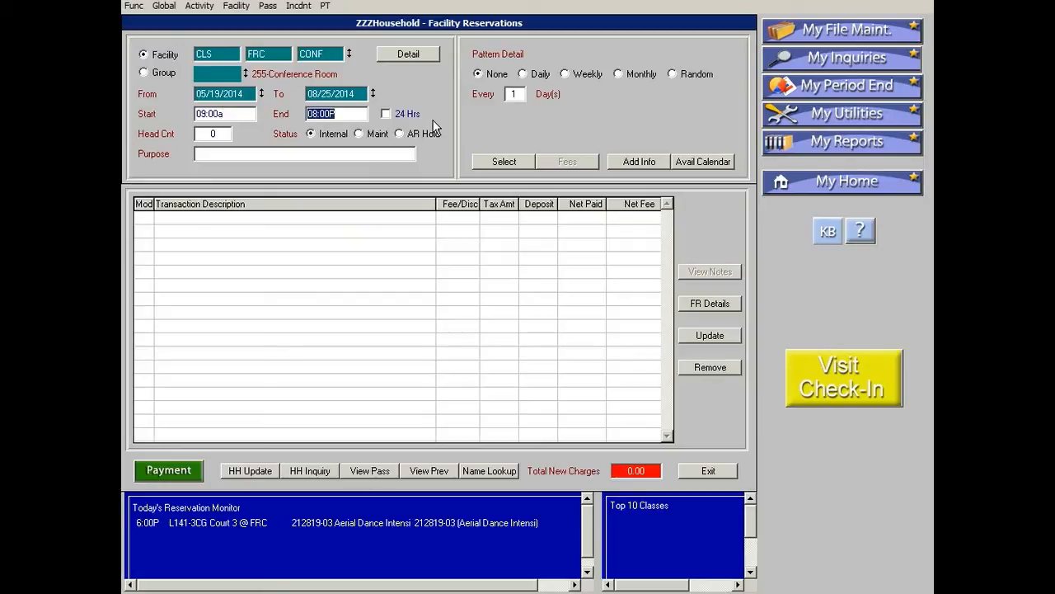
text(10:00a)
key(Tab)
key(Tab)
key(Tab)
key(Tab)
Enter RecTrac Training as the reservation purpose.
text(RecTrac Training)
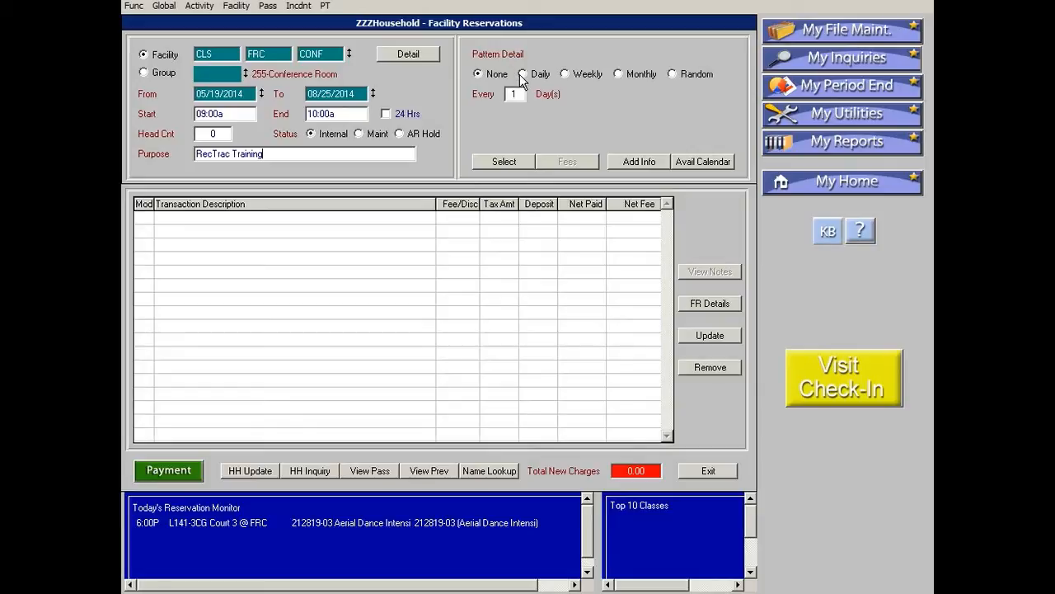
Preview the weekly, monthly and random recurrence pattern options.
click(584, 73)
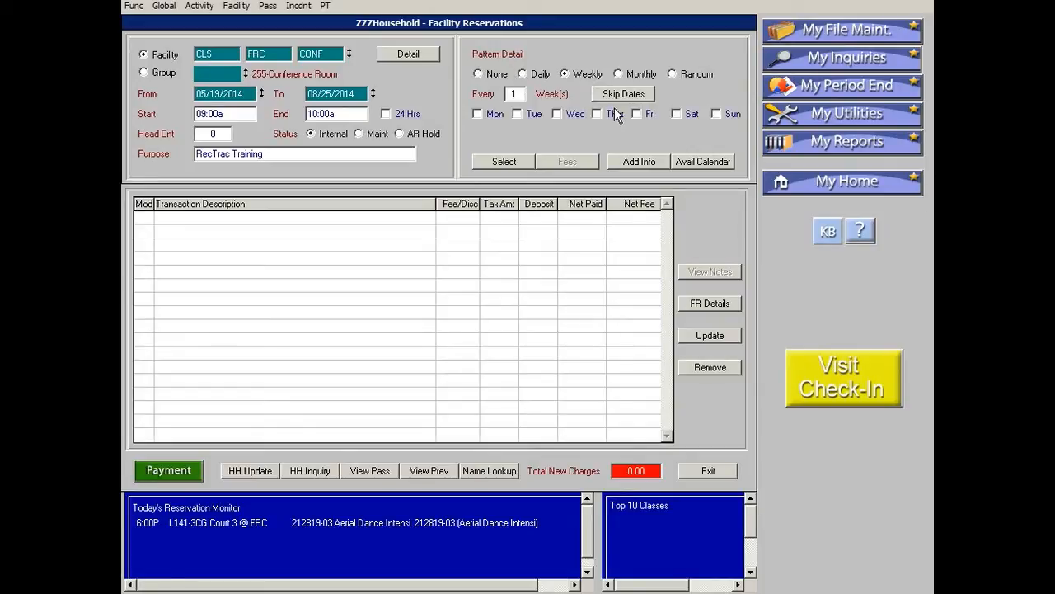
click(515, 92)
click(651, 74)
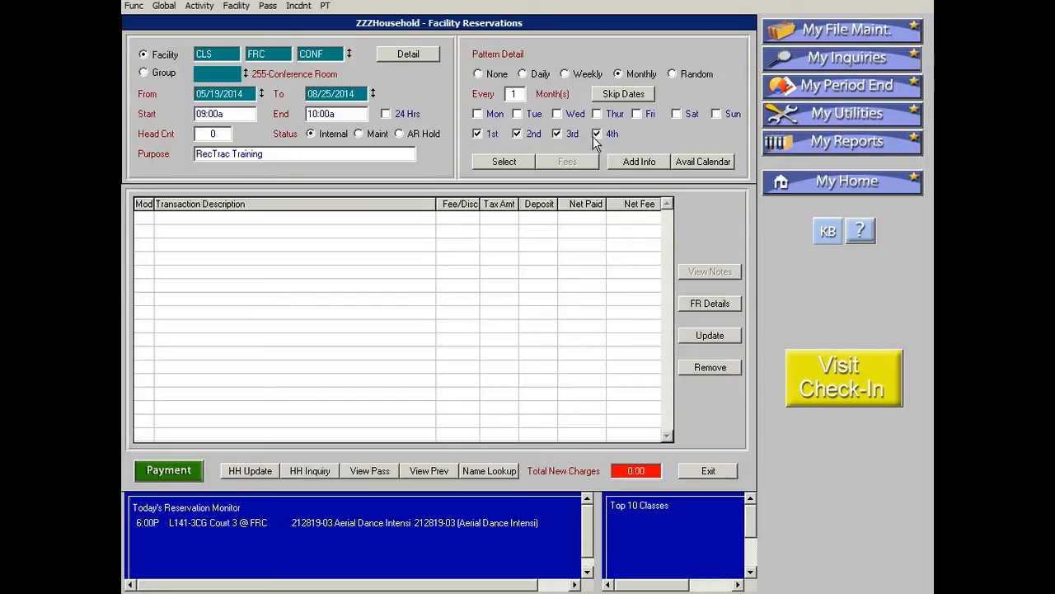
click(698, 75)
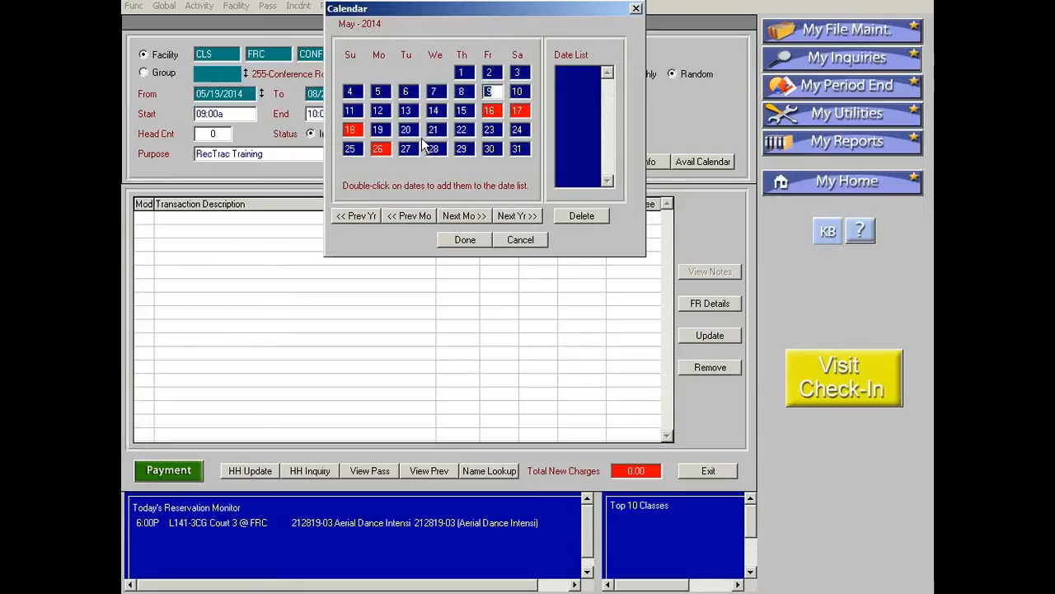
click(520, 239)
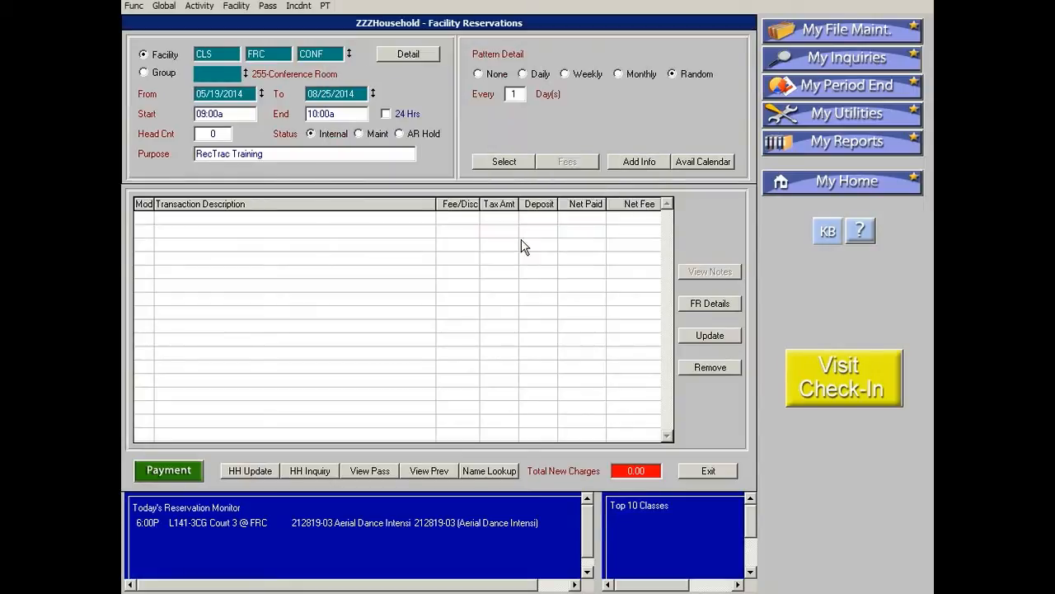
Set a weekly recurrence on Mondays and open the additional reservation info.
click(573, 75)
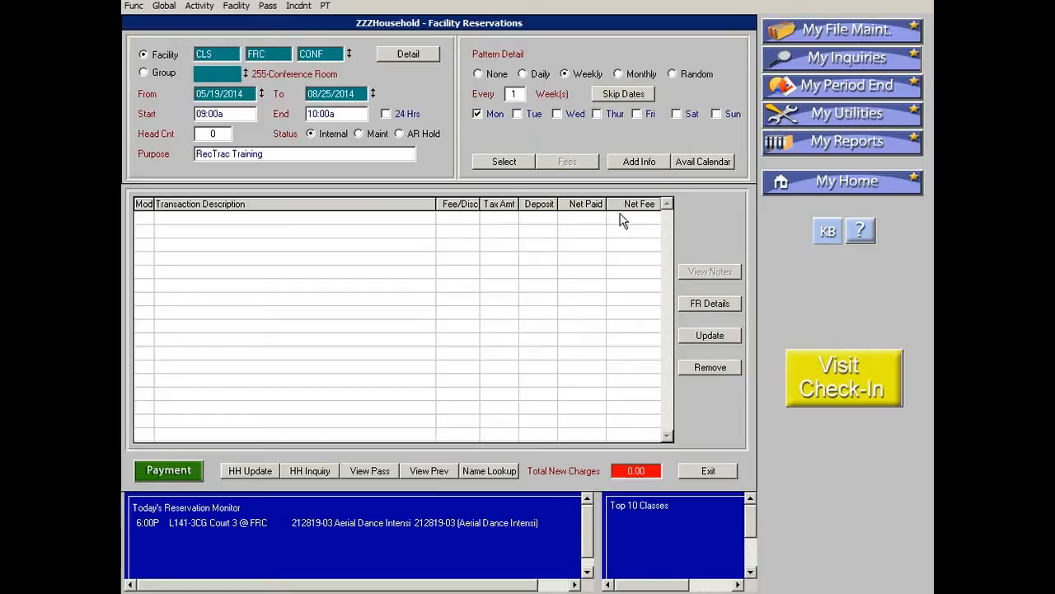
click(641, 162)
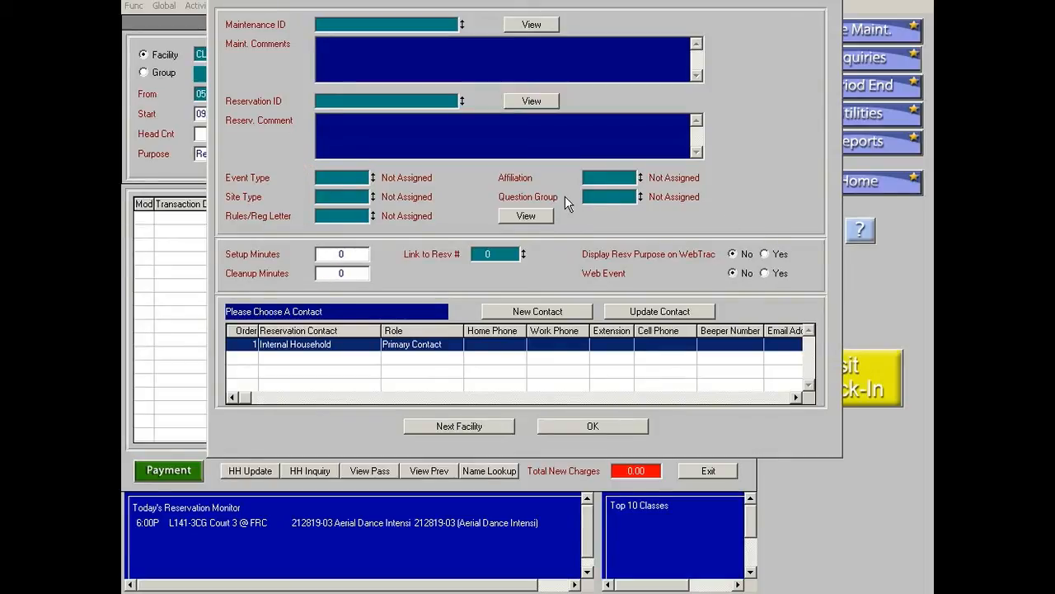
Set the reservation's event type to PERD Meeting/Staff Training.
double_click(343, 180)
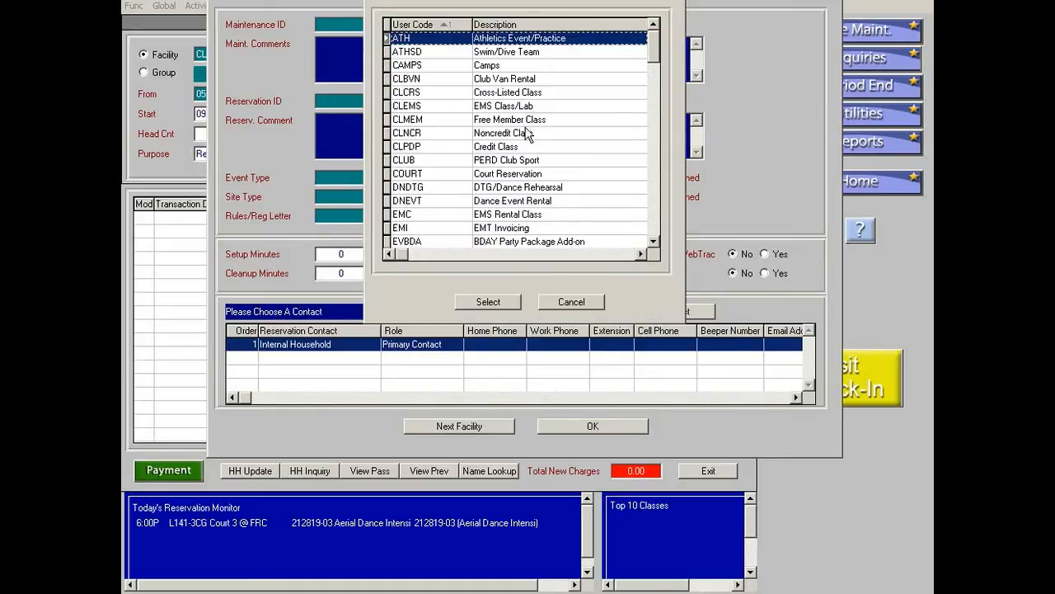
scroll(526, 132, down, 5)
scroll(527, 140, down, 1)
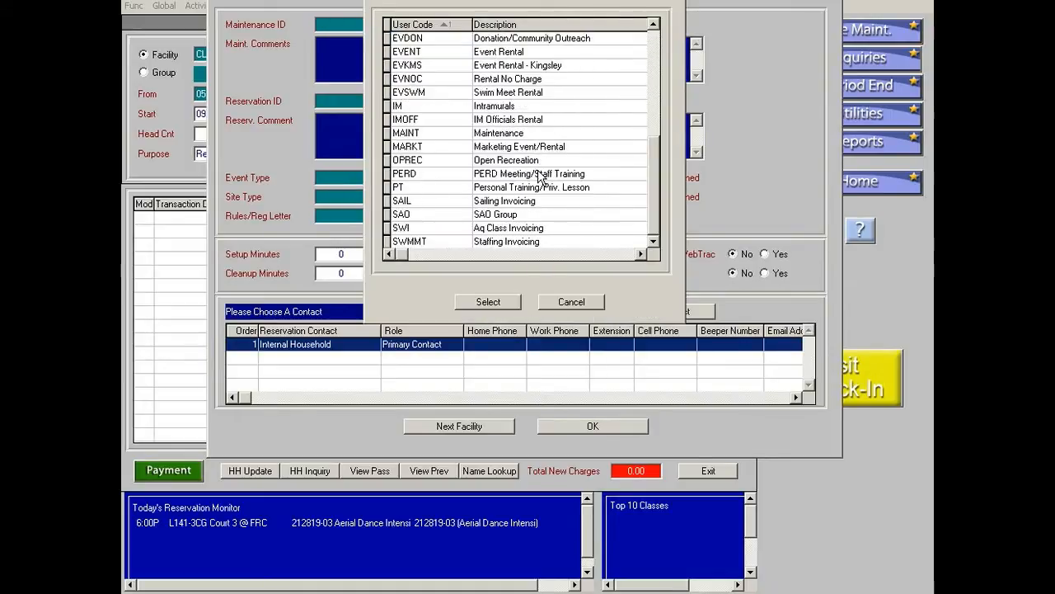
scroll(541, 173, up, 6)
scroll(541, 171, down, 6)
scroll(541, 174, up, 6)
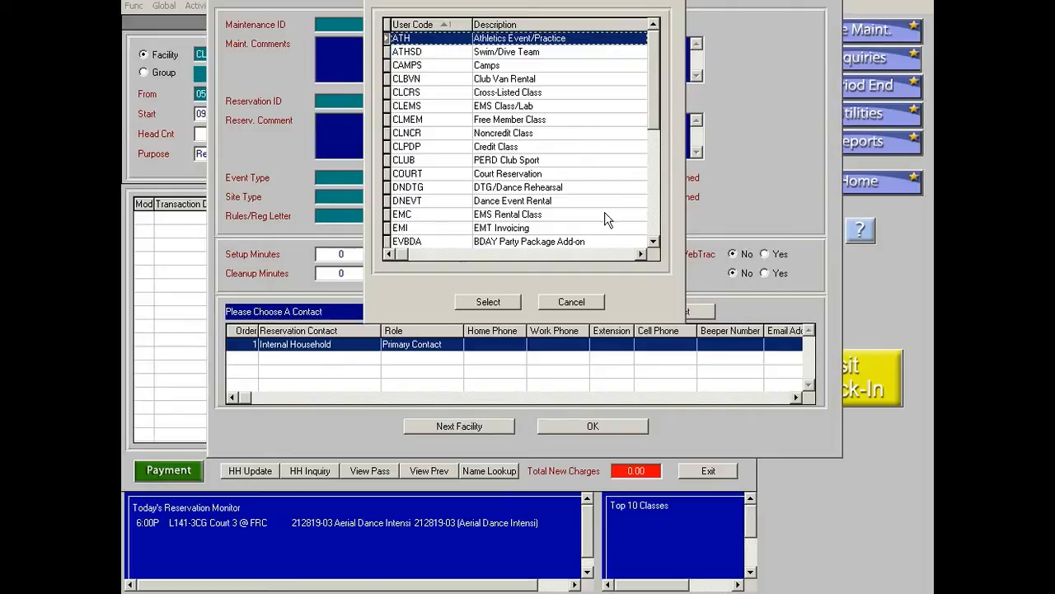
scroll(653, 246, down, 5)
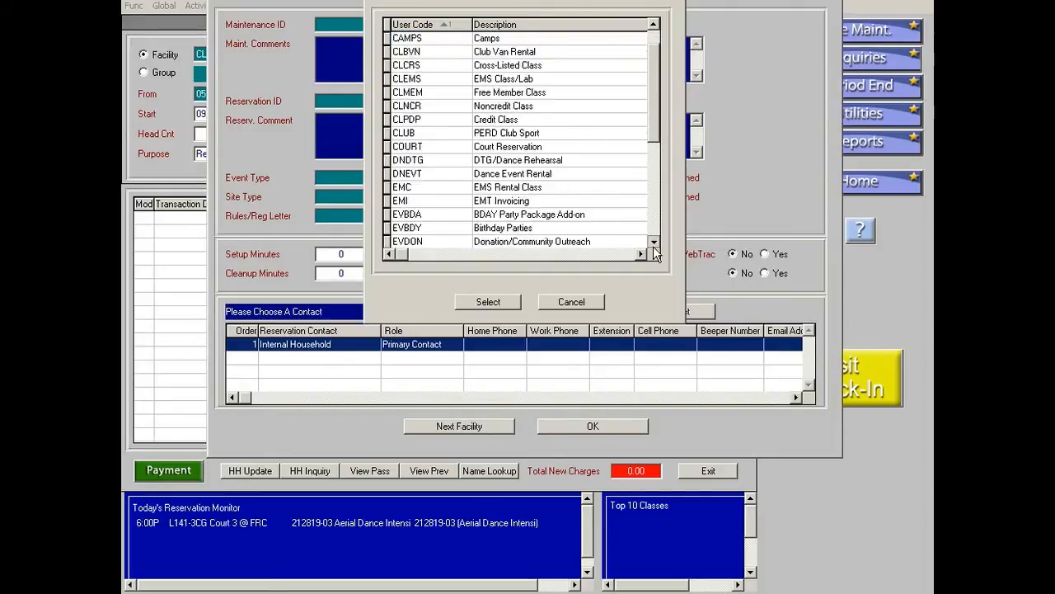
scroll(653, 246, down, 1)
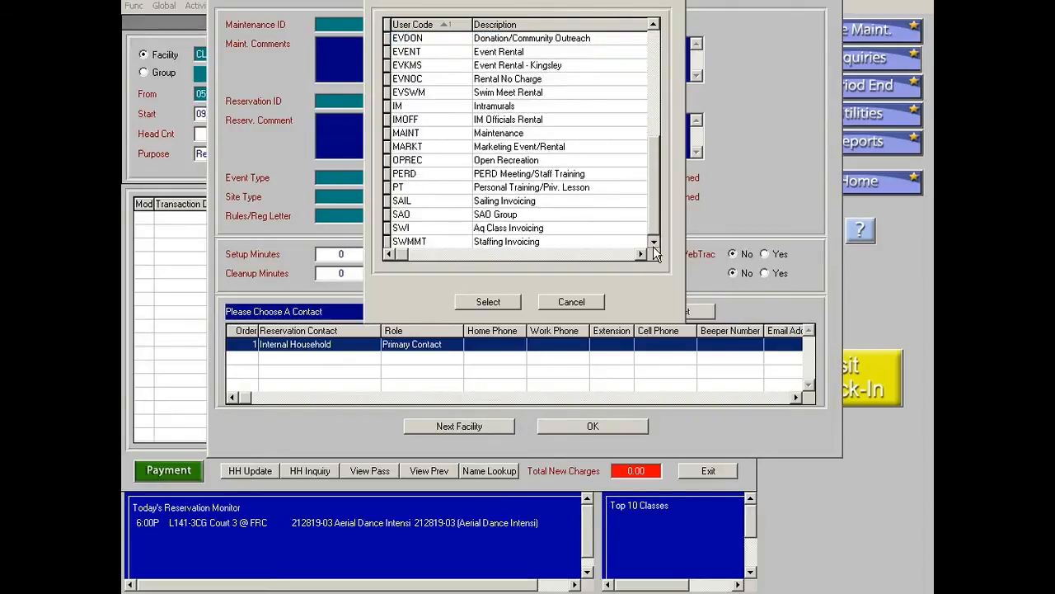
click(495, 174)
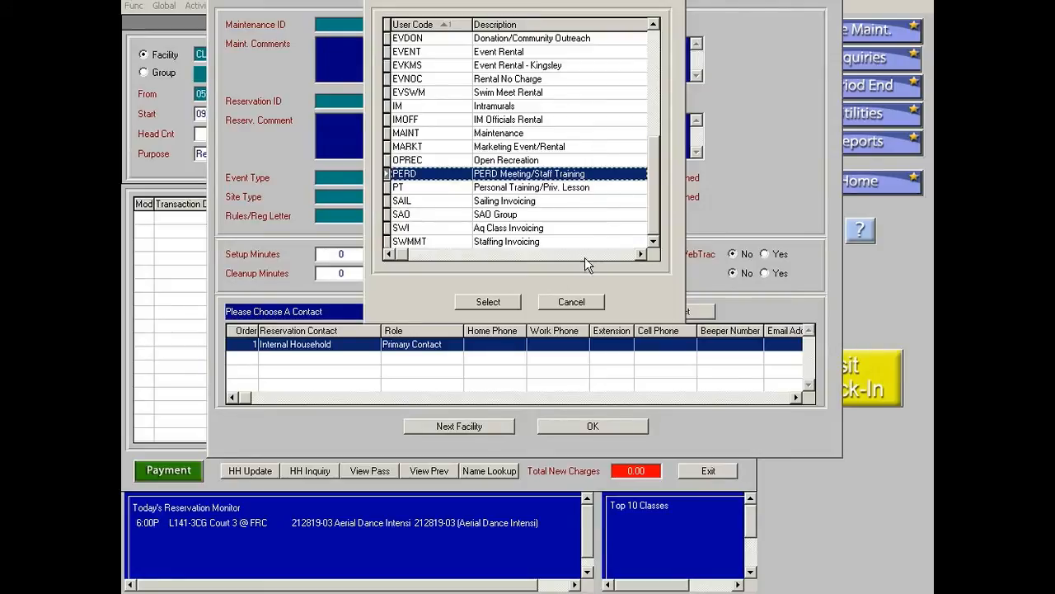
click(506, 303)
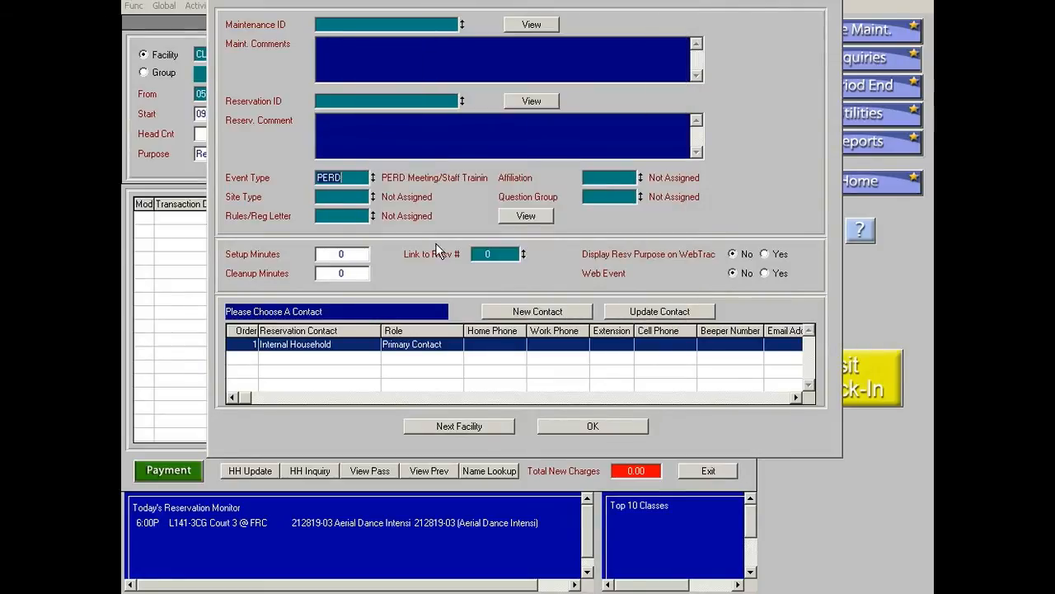
Set the affiliation to PERD Internal Reservation and confirm the additional reservation info.
double_click(602, 178)
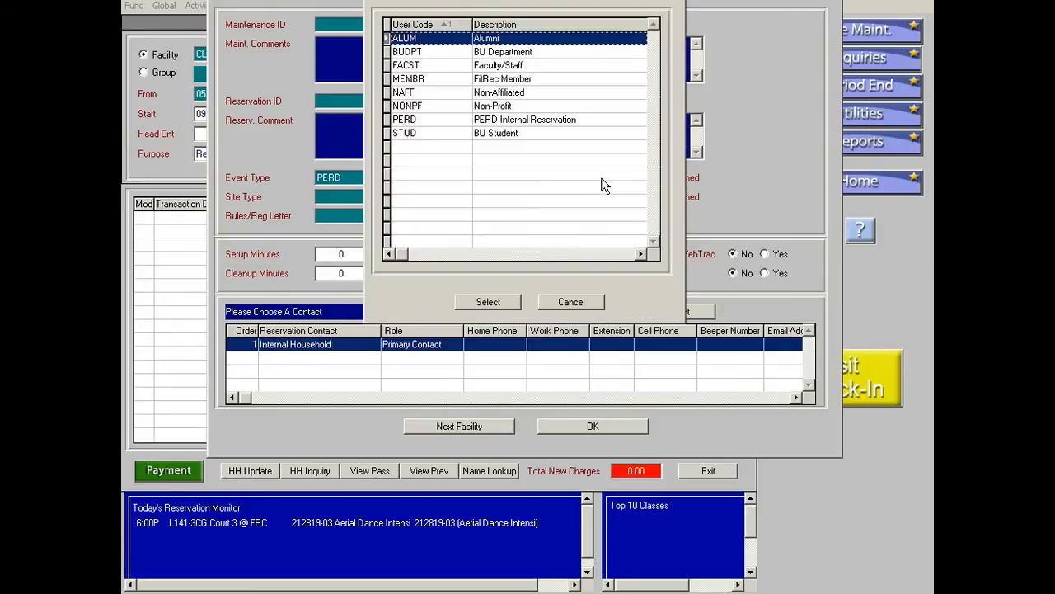
click(534, 120)
click(489, 301)
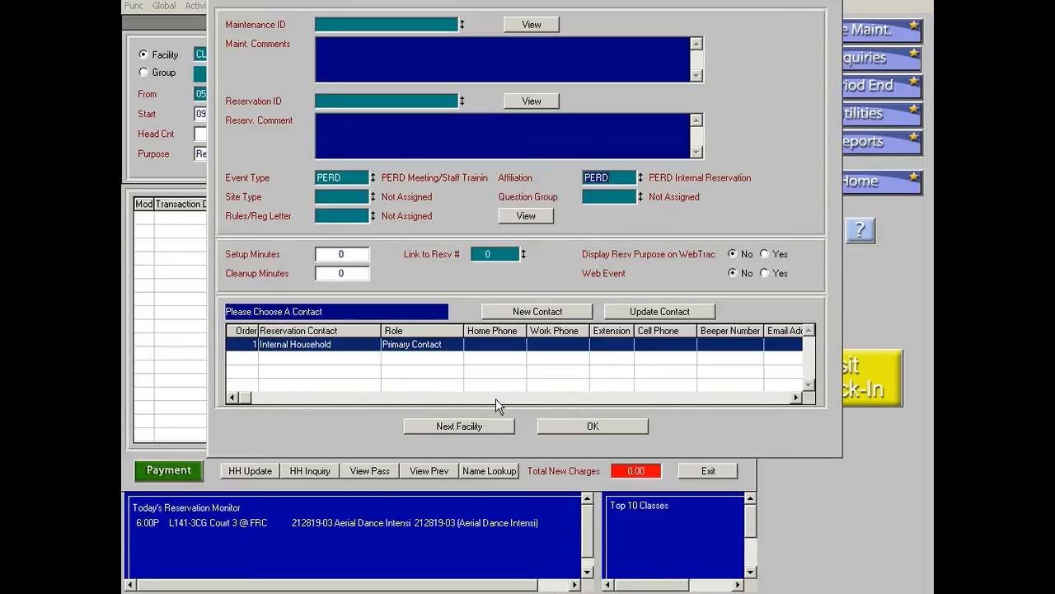
click(591, 423)
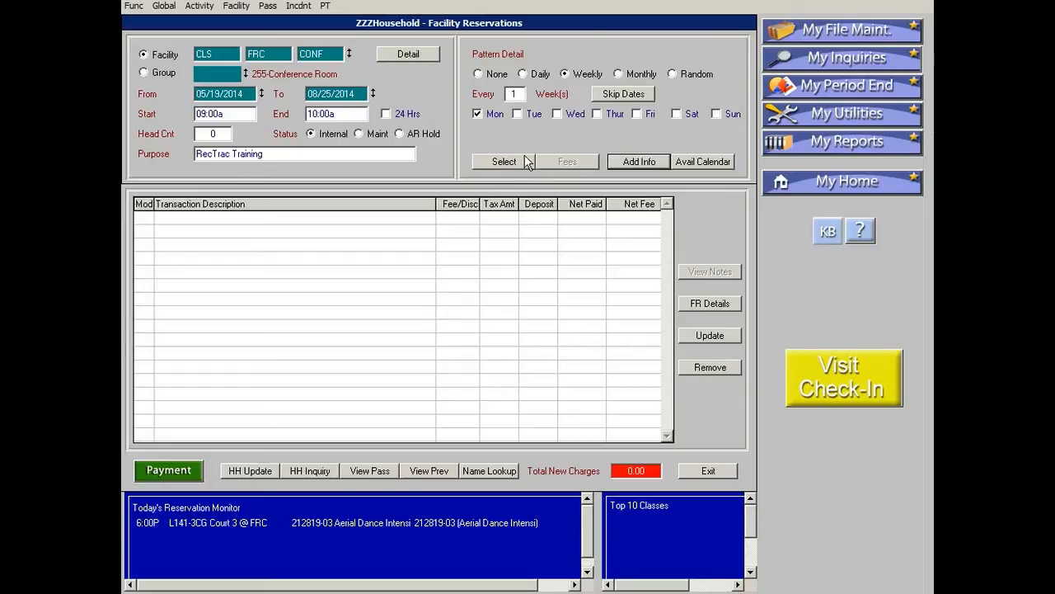
Generate the list of weekly reservation dates and start changing the 05/26/2014 booking, then cancel the change.
click(503, 162)
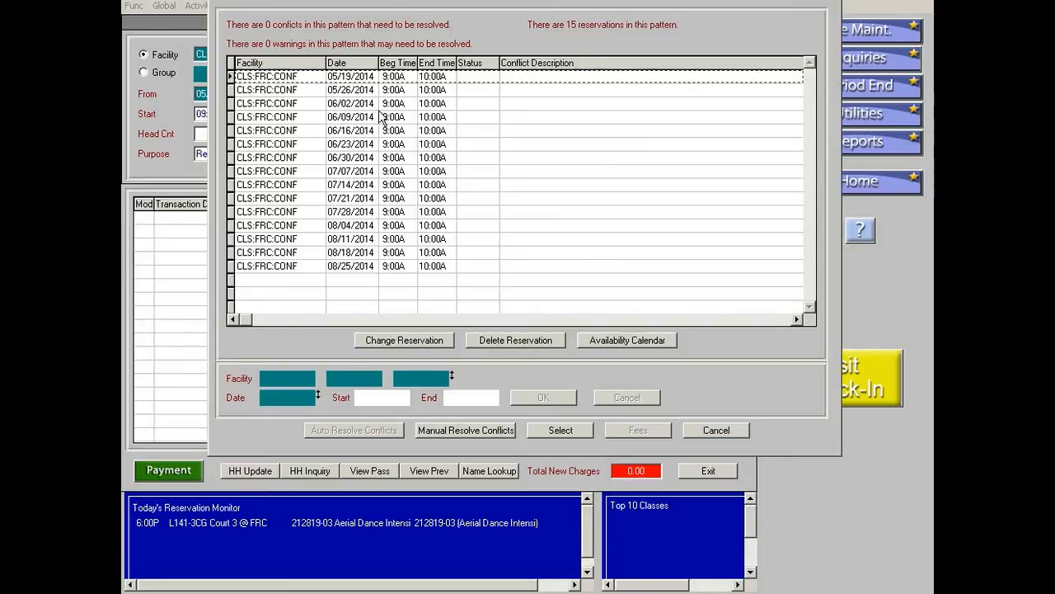
click(353, 88)
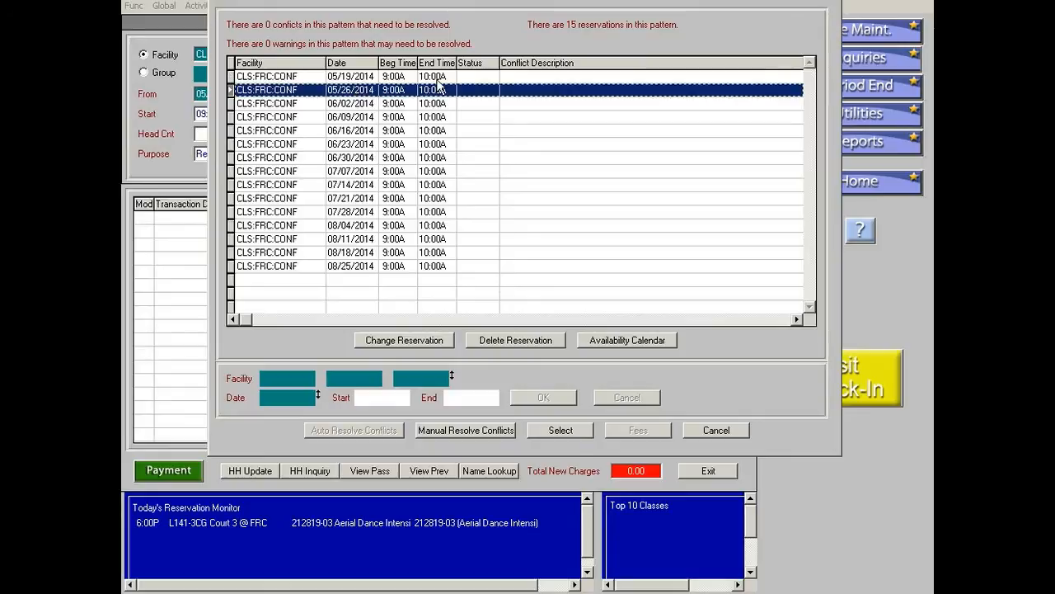
click(414, 345)
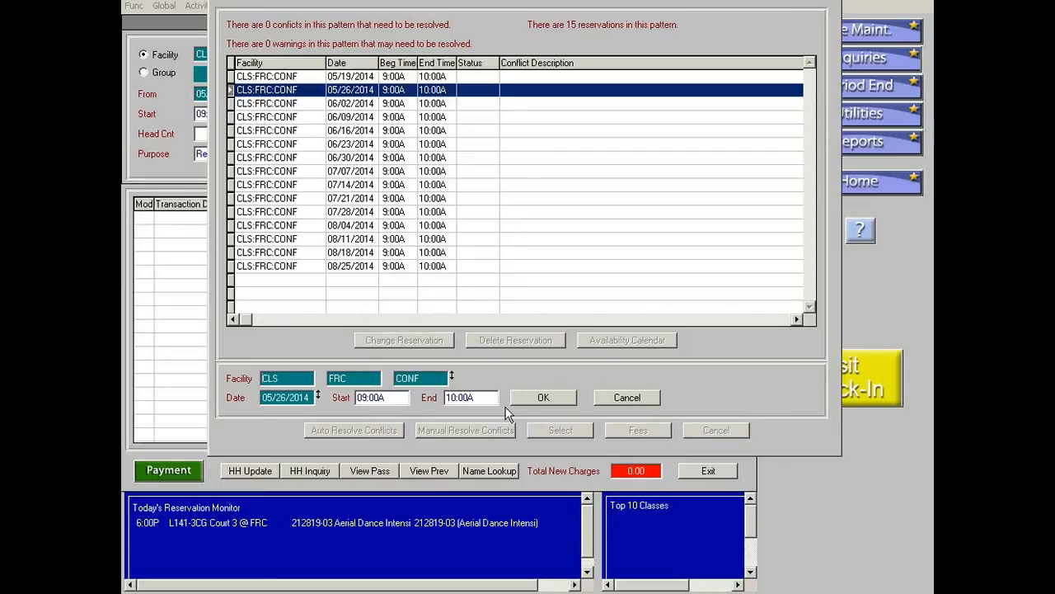
click(626, 401)
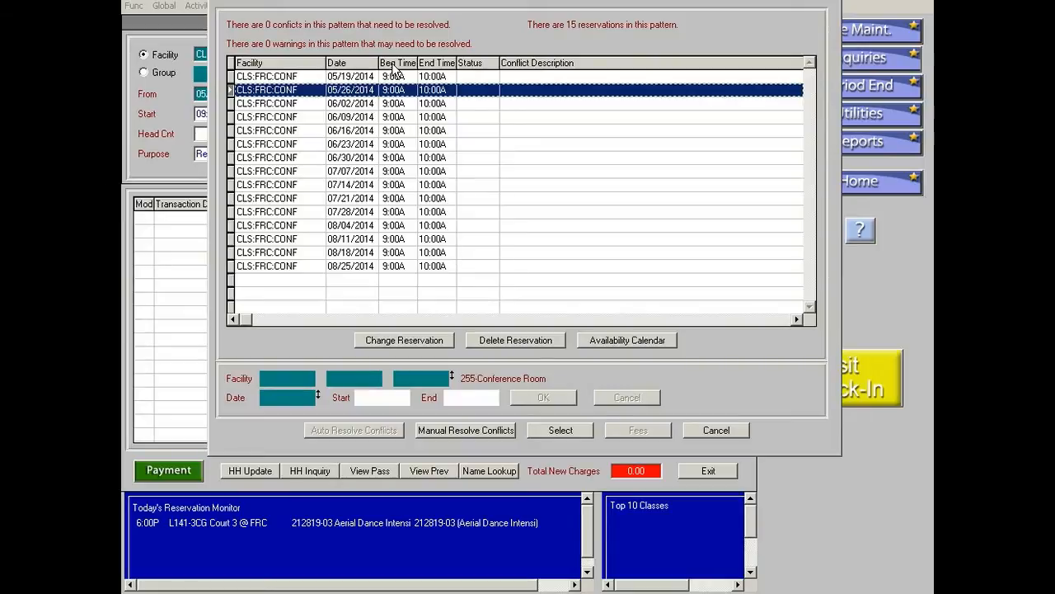
Delete the 05/26/2014 booking from the pattern and accept the remaining reservation dates.
click(375, 105)
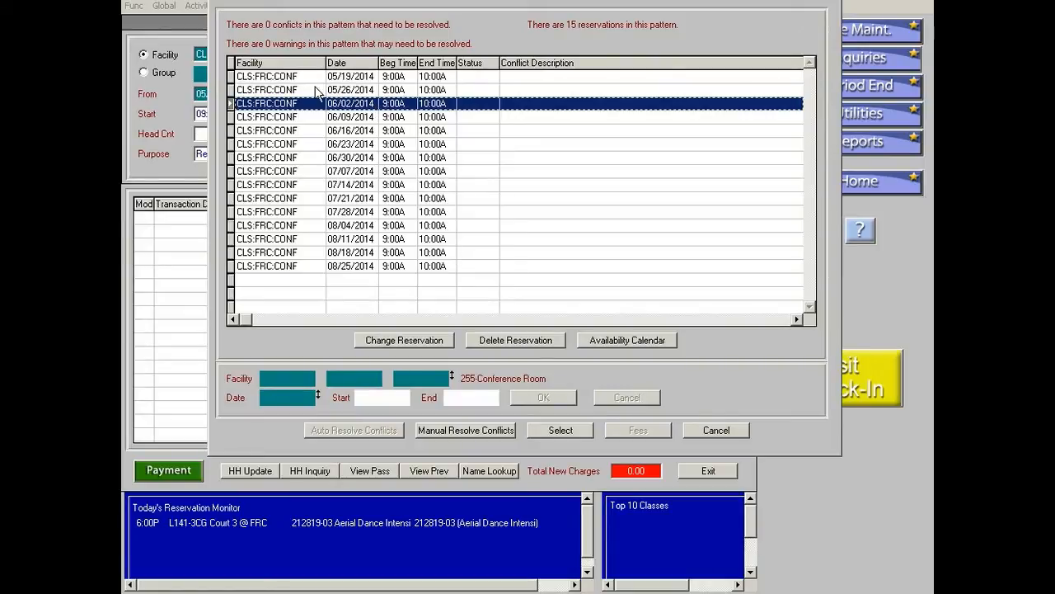
click(353, 90)
click(346, 85)
click(345, 91)
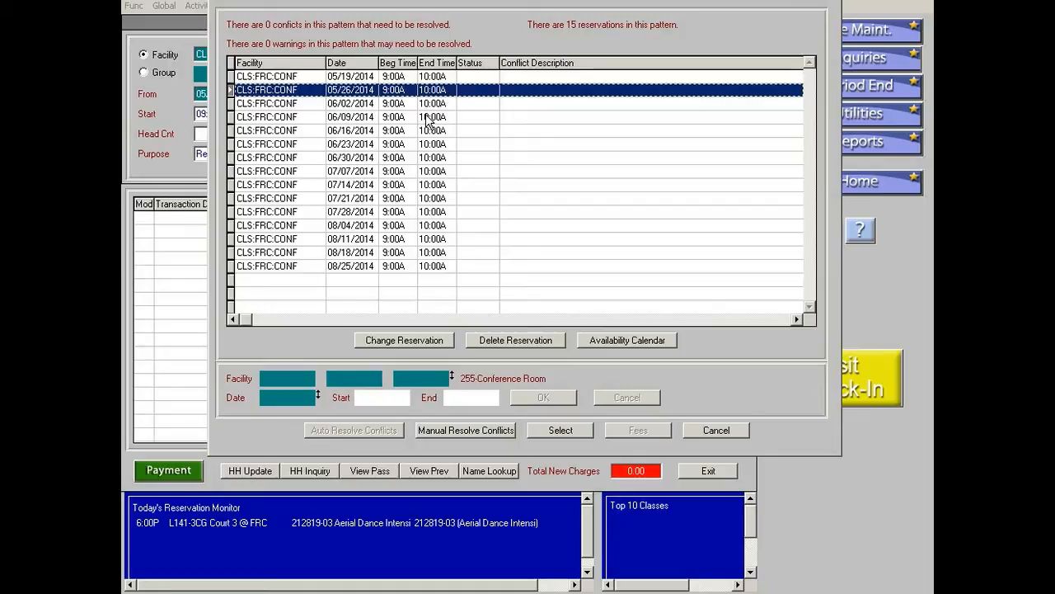
click(532, 340)
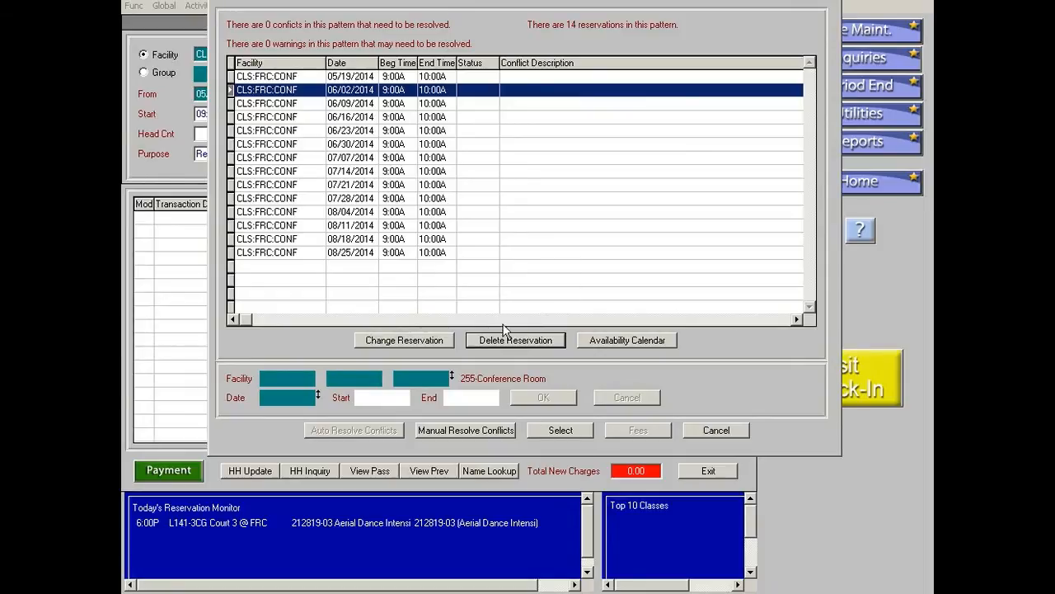
click(569, 432)
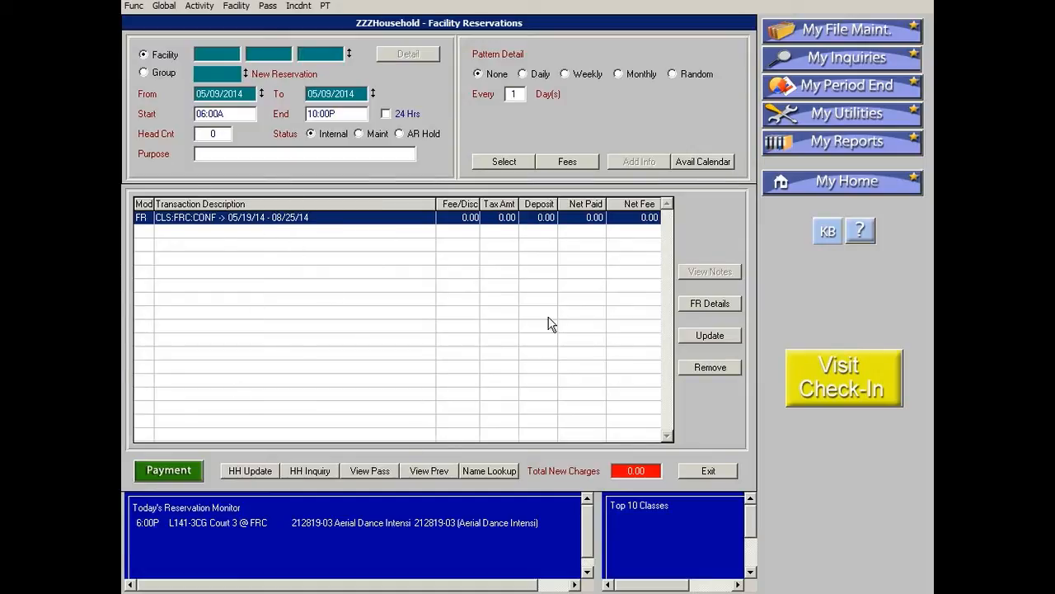
Open the payment screen and process the facility reservation.
click(169, 469)
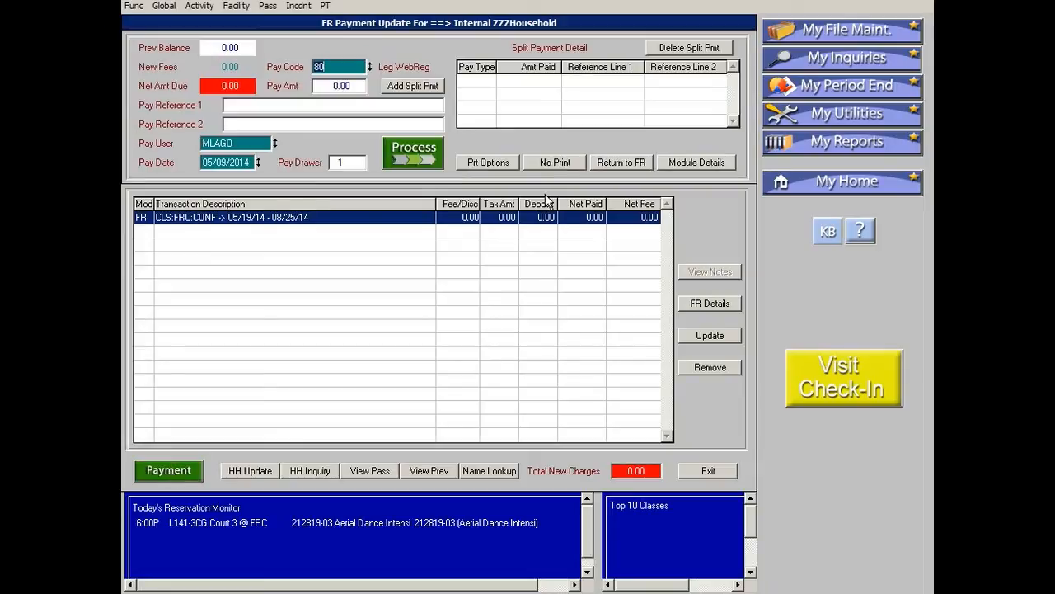
click(400, 154)
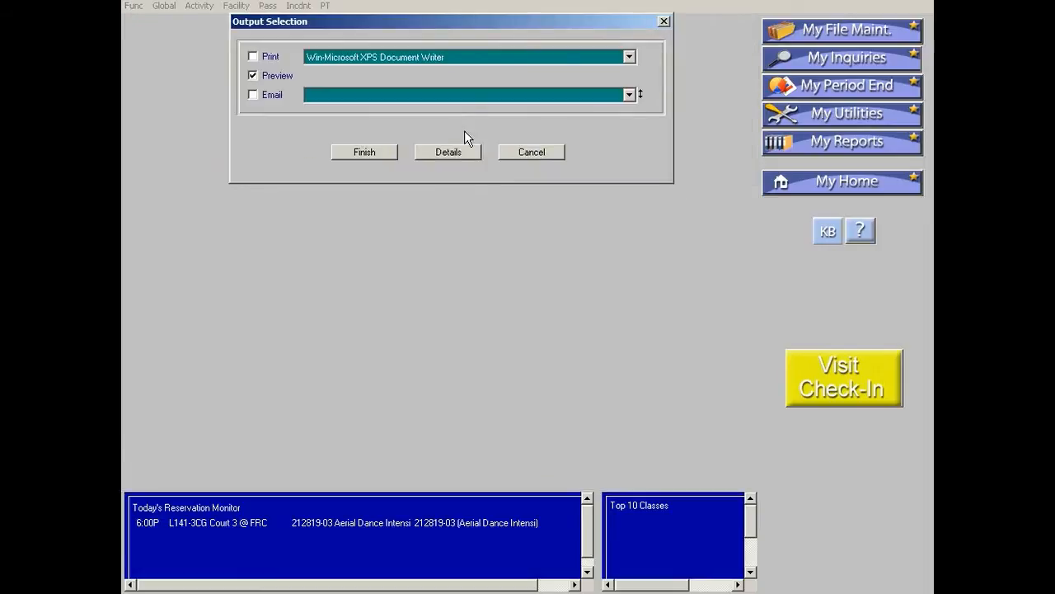
Add email output alongside the preview and show the email details.
click(629, 57)
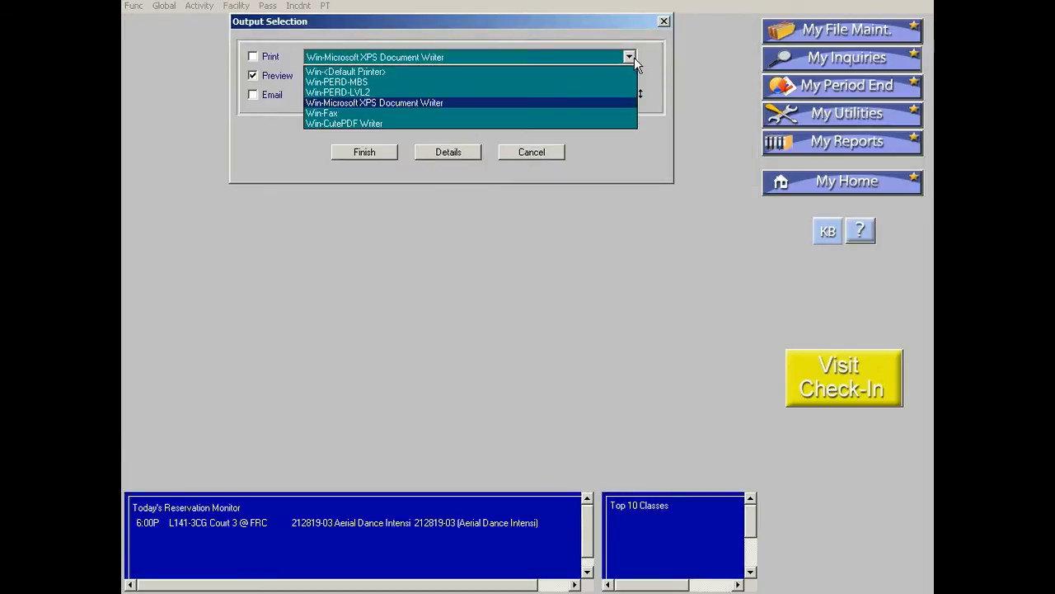
click(278, 37)
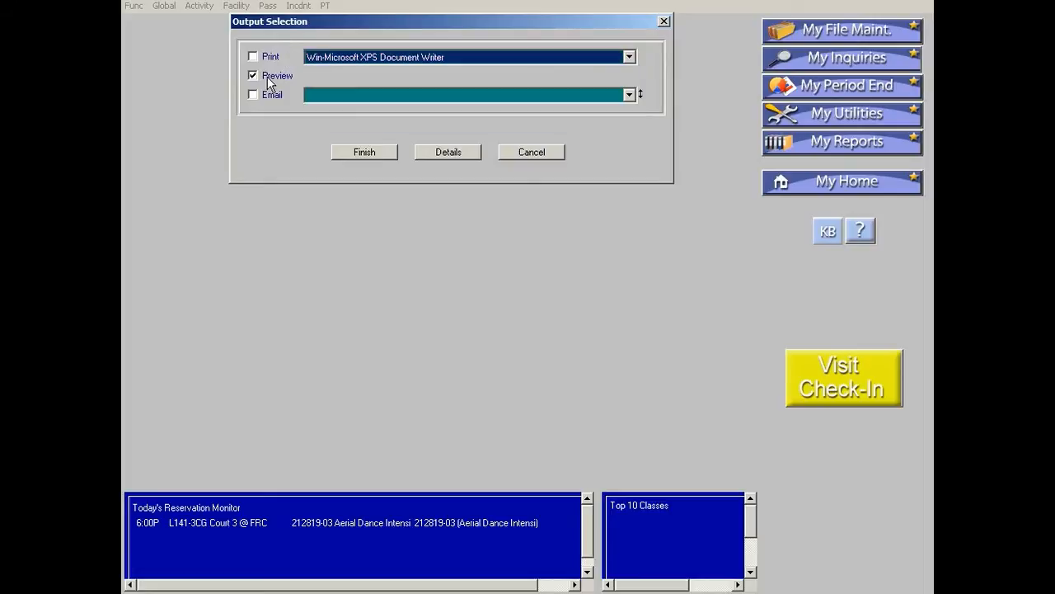
click(254, 94)
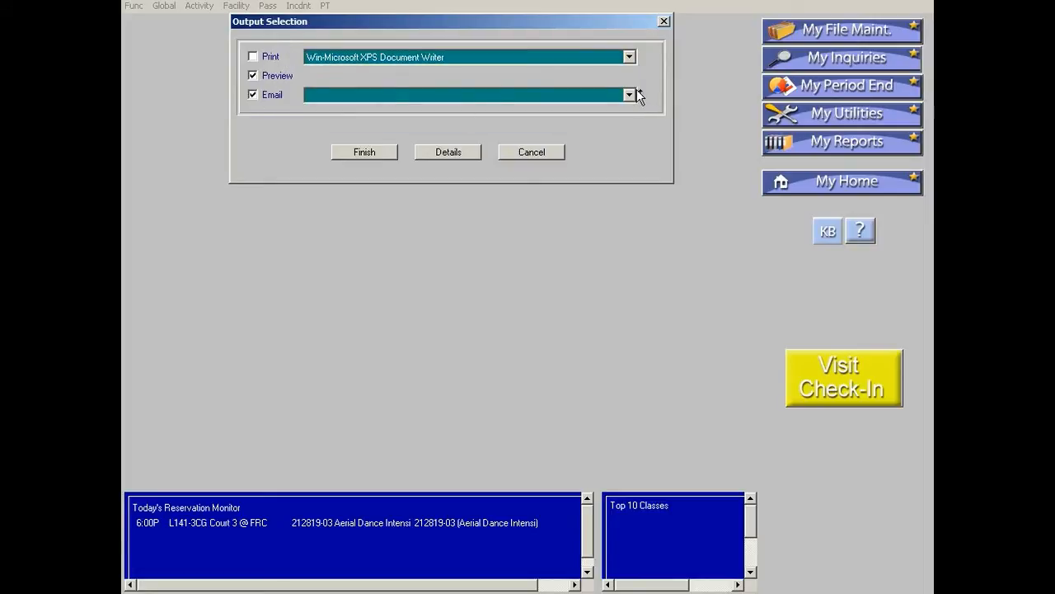
click(628, 95)
click(628, 95)
click(257, 89)
click(355, 157)
click(254, 94)
click(456, 155)
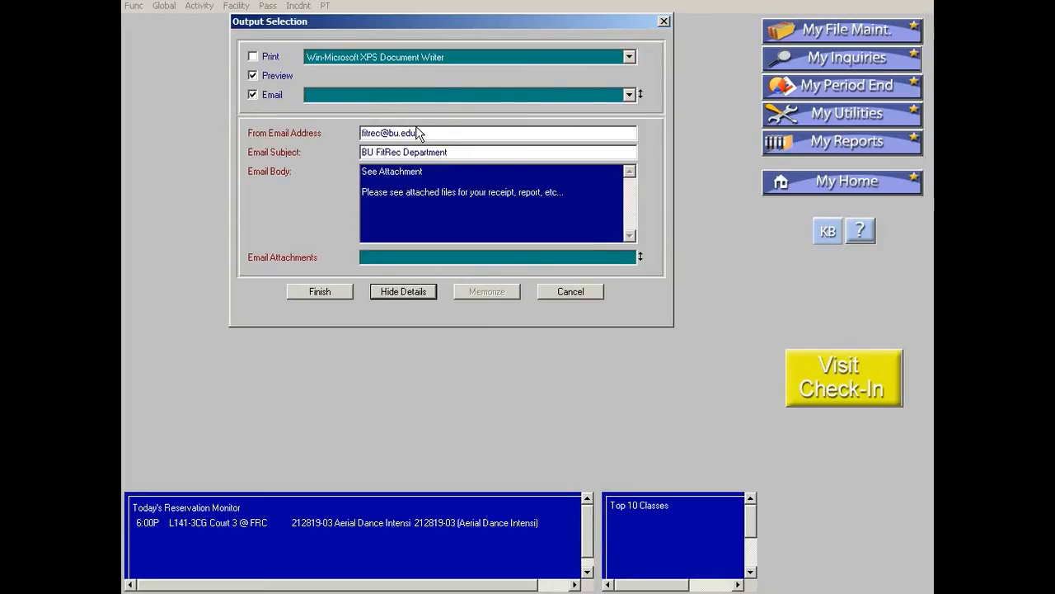
Enter the sender's e-mail address and set the email subject to Weekly Meeting.
drag(438, 132, 237, 124)
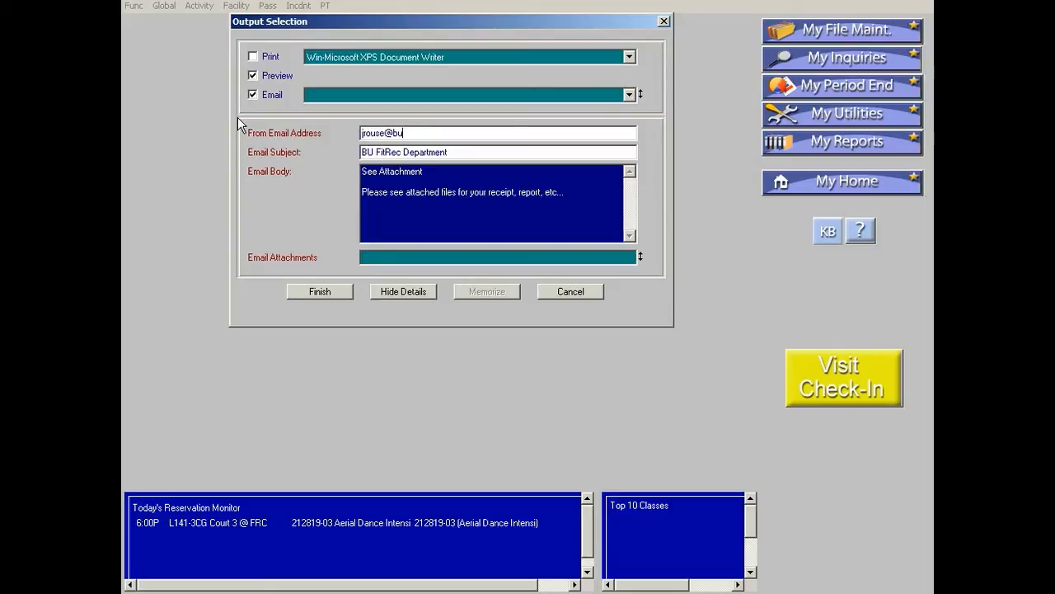
key(Tab)
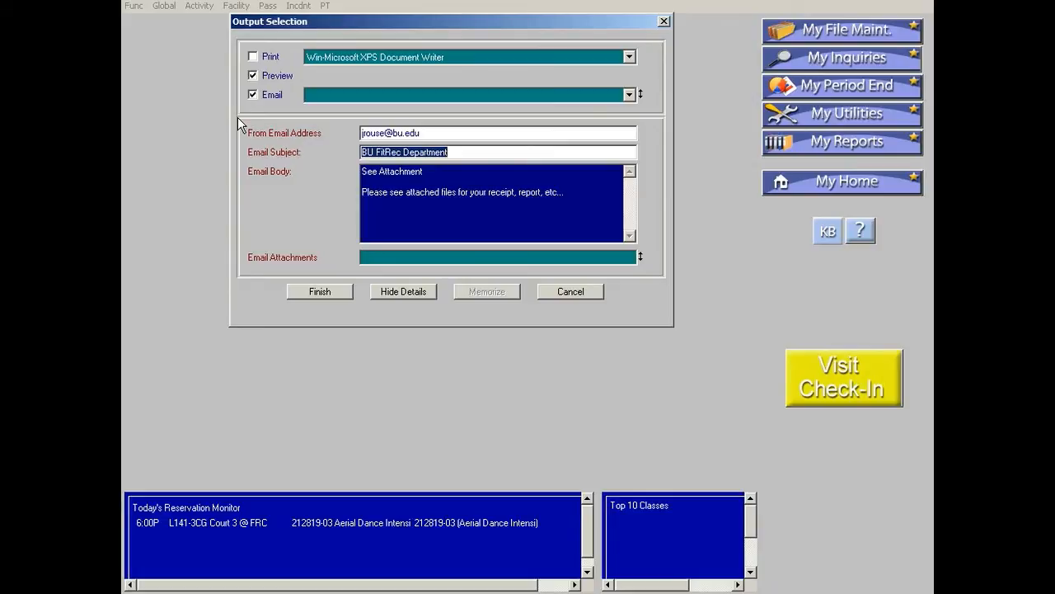
text(Weekly Meeting)
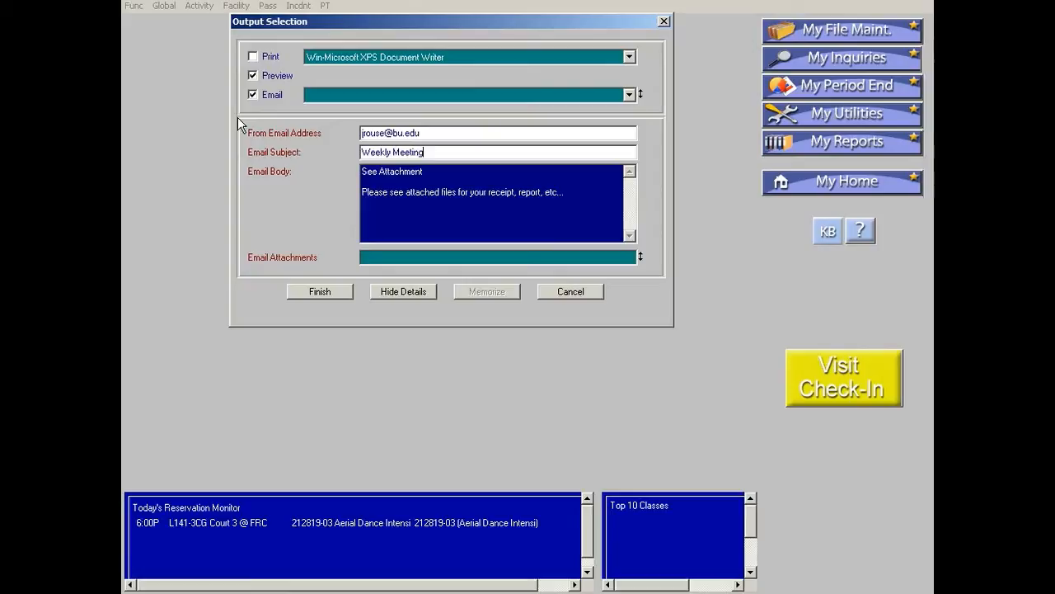
key(Tab)
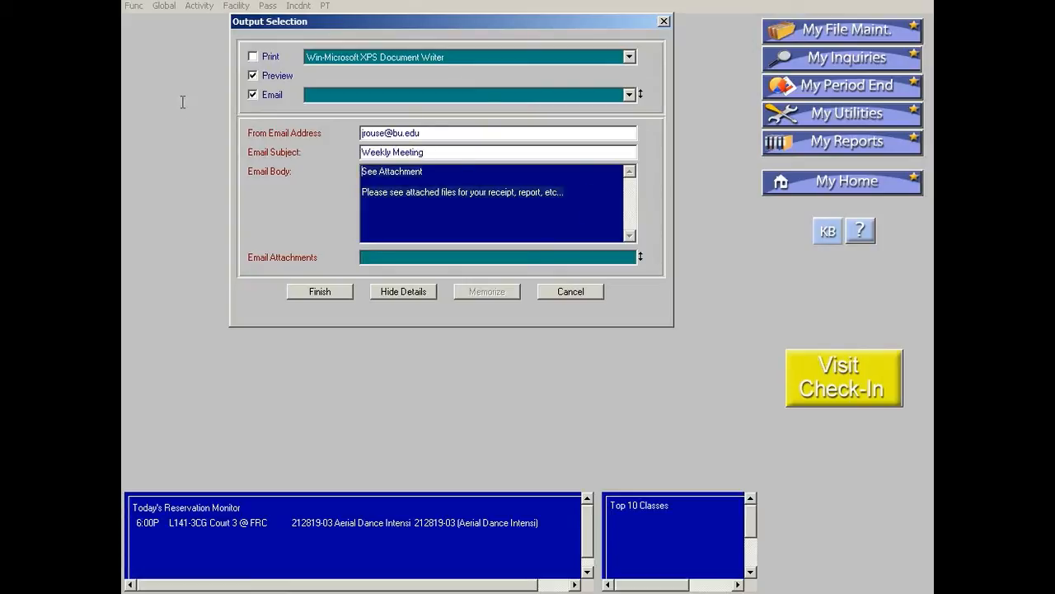
Replace the email body with "This is your confirmation!".
key(Delete)
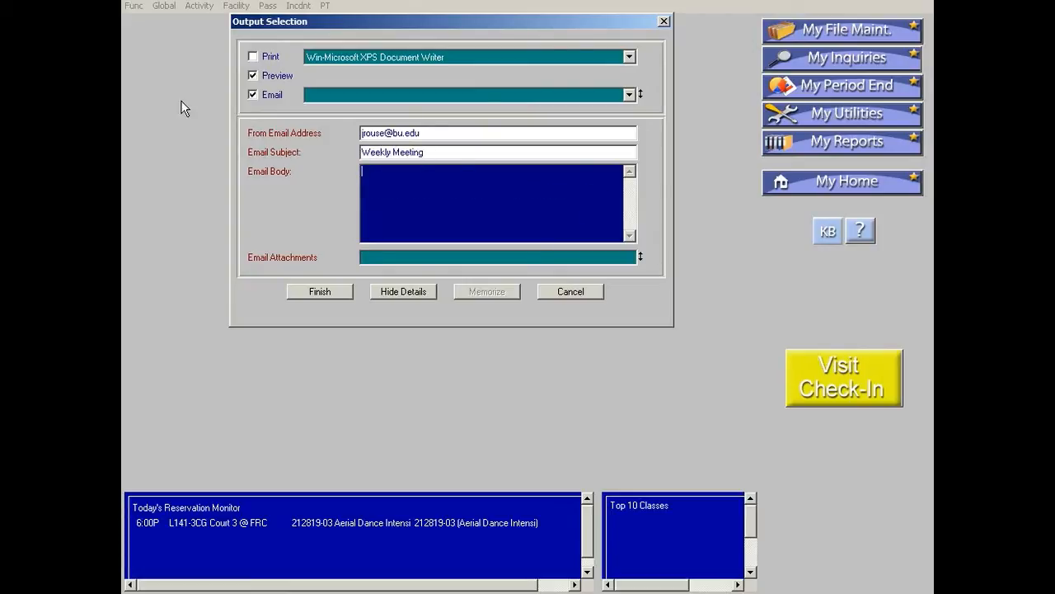
text(This is your confirmation!)
Finish the output selection to preview and email the reservation confirmation.
click(263, 94)
click(304, 293)
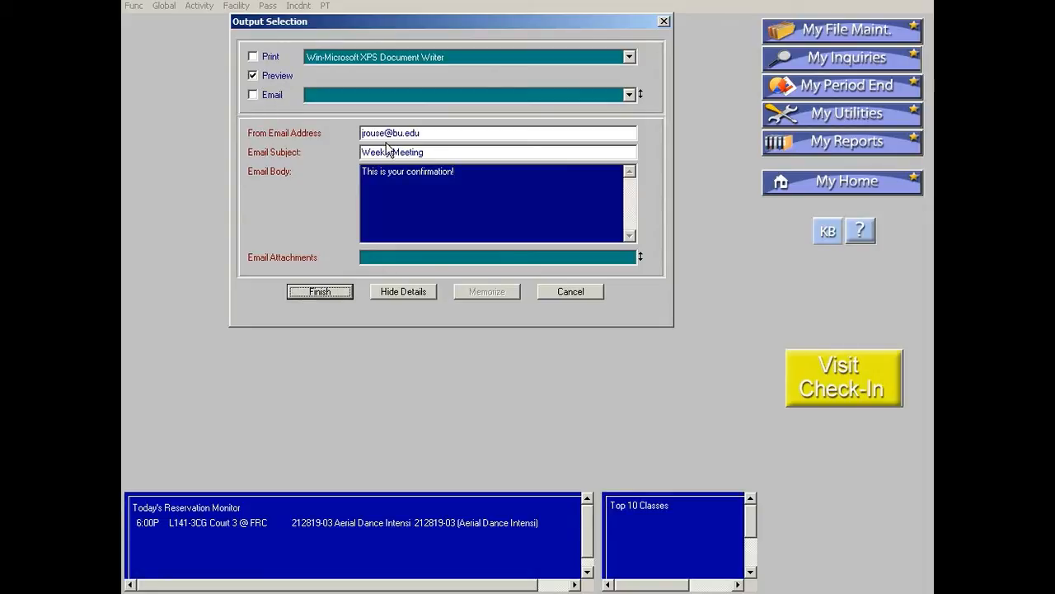
click(257, 95)
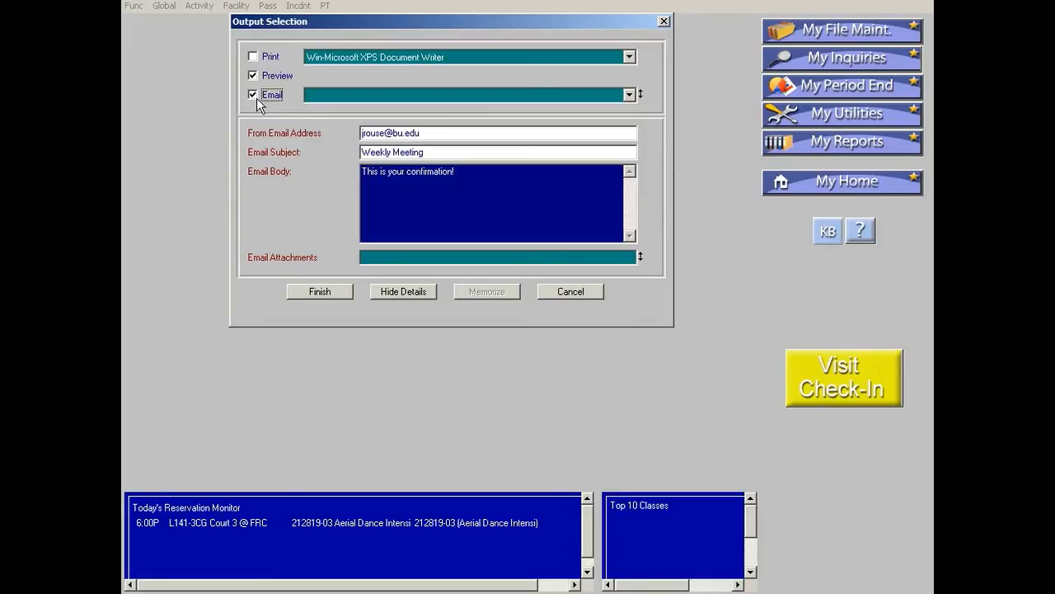
click(269, 96)
click(319, 294)
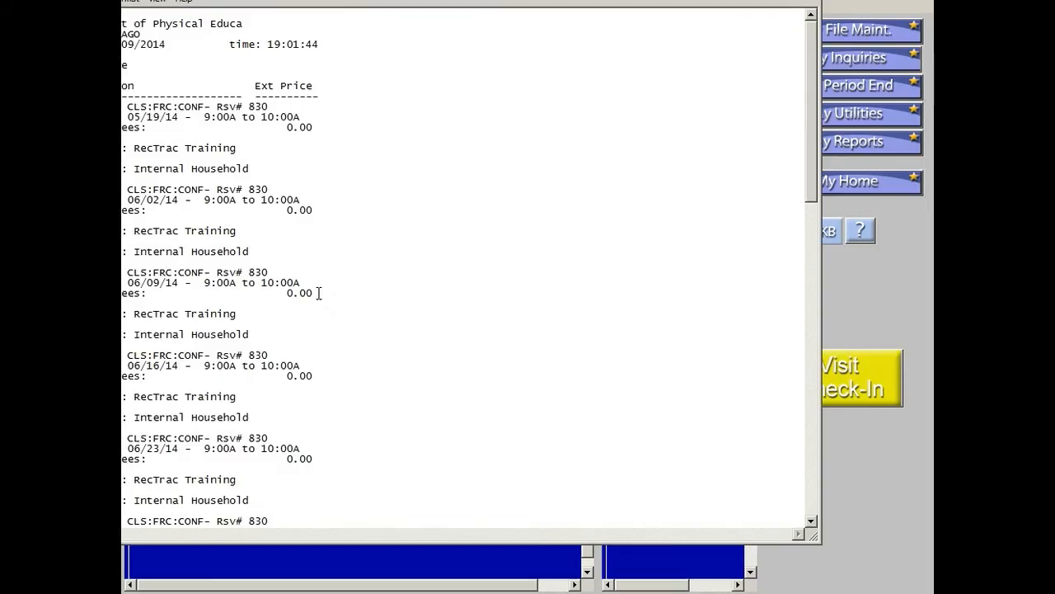
Scroll through the confirmation preview, close it, and exit the household selection.
click(793, 0)
scroll(653, 290, down, 7)
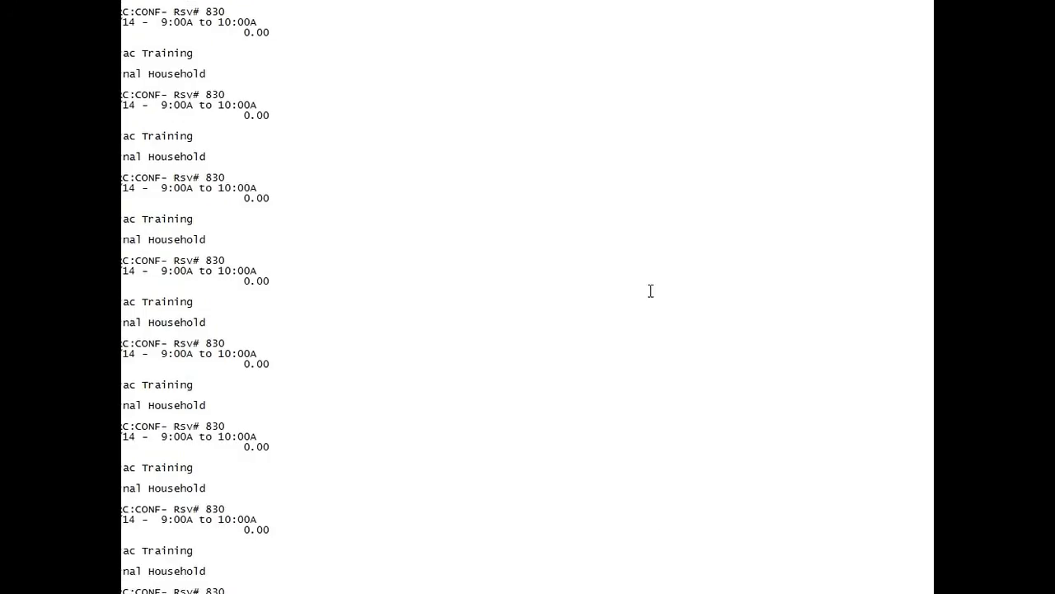
scroll(648, 290, down, 6)
key(Escape)
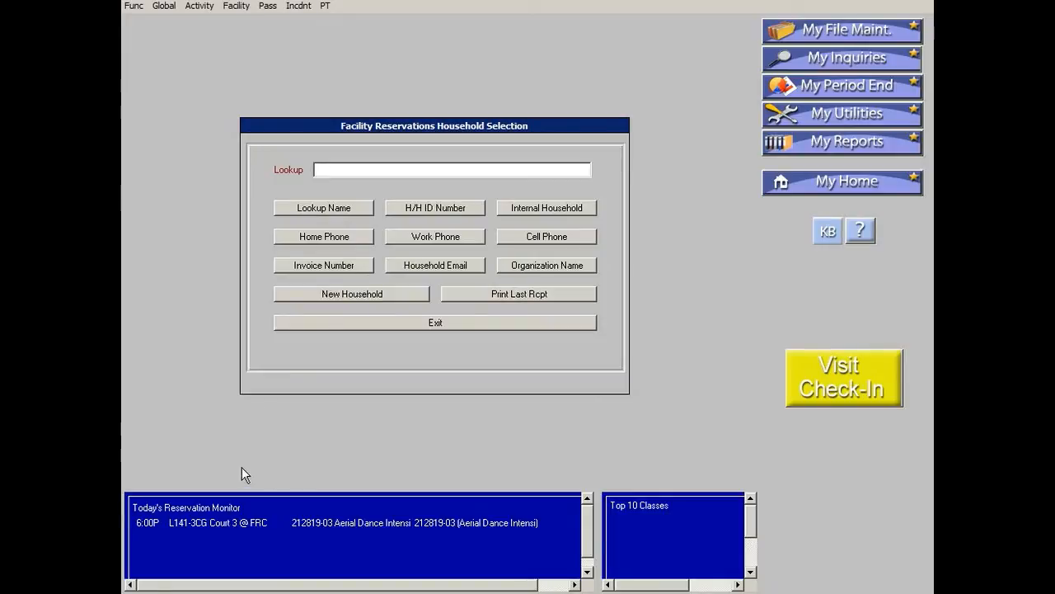
click(435, 322)
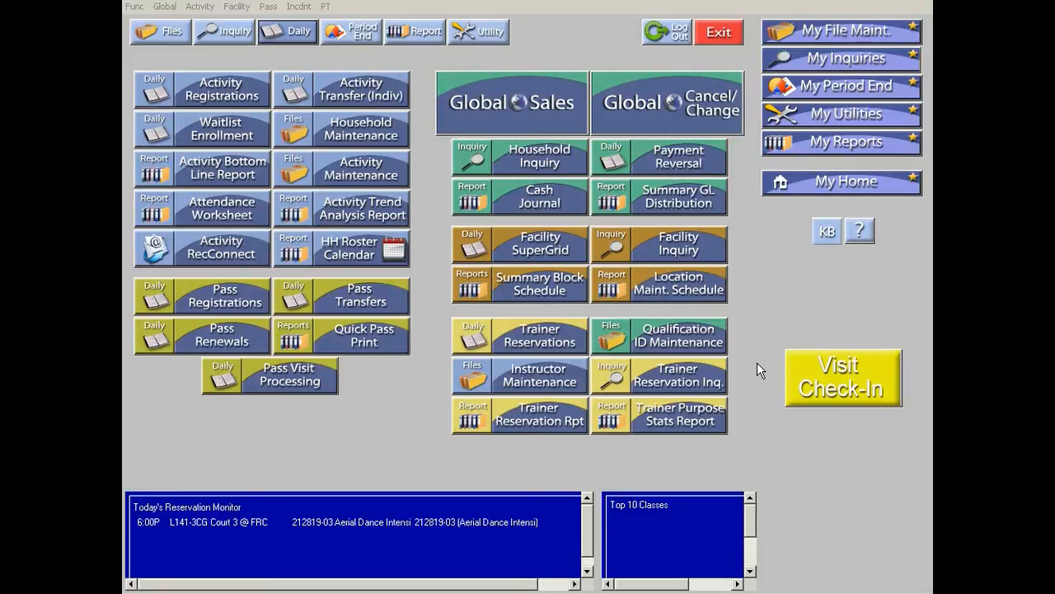
Open the Facility SuperGrid and browse the facility types available in the type filter.
click(555, 251)
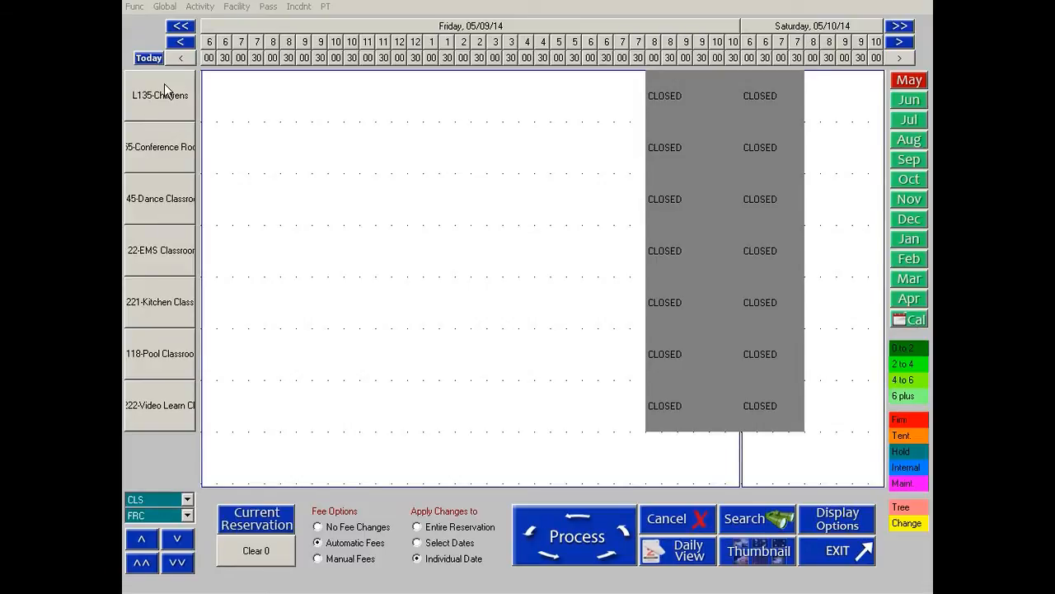
click(188, 501)
drag(189, 545, 189, 512)
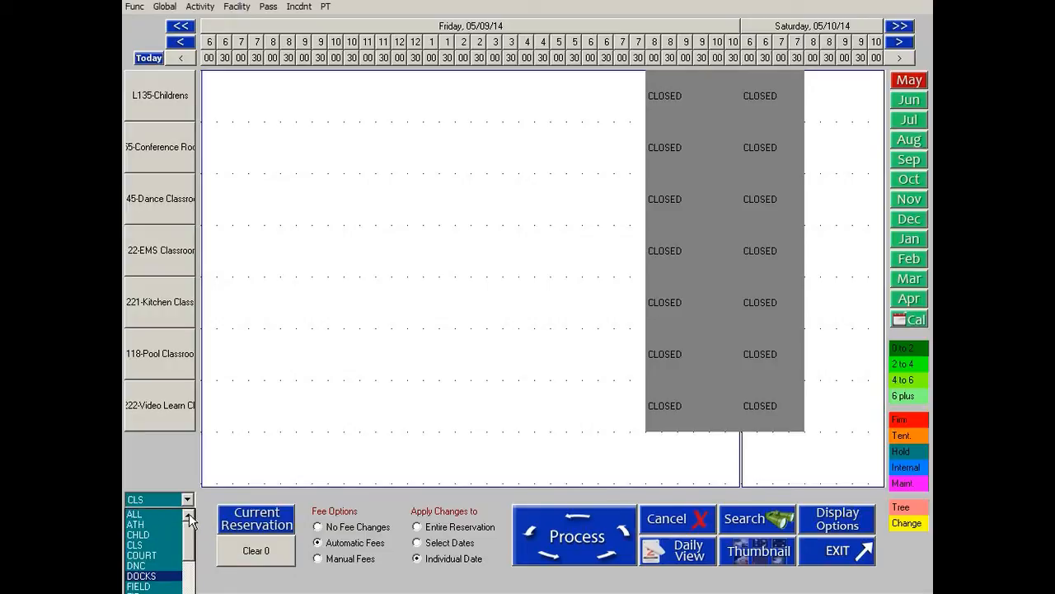
click(158, 515)
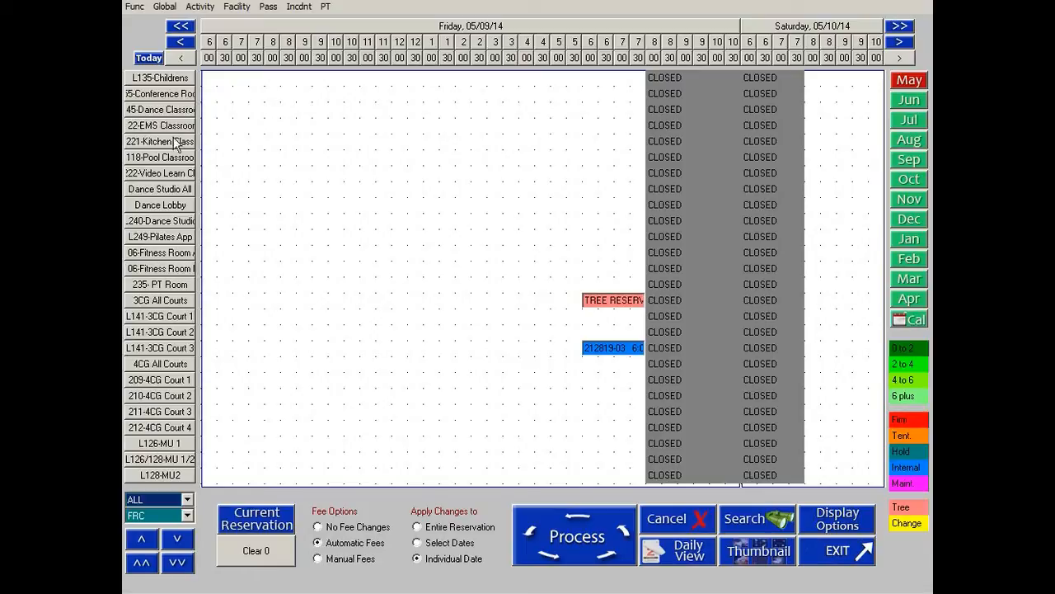
click(174, 498)
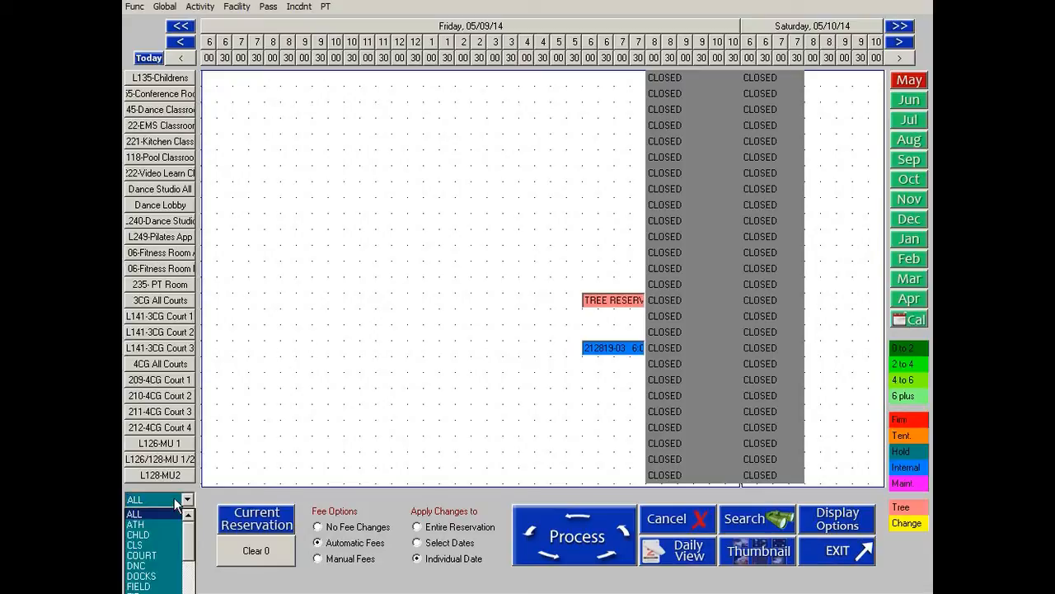
click(162, 557)
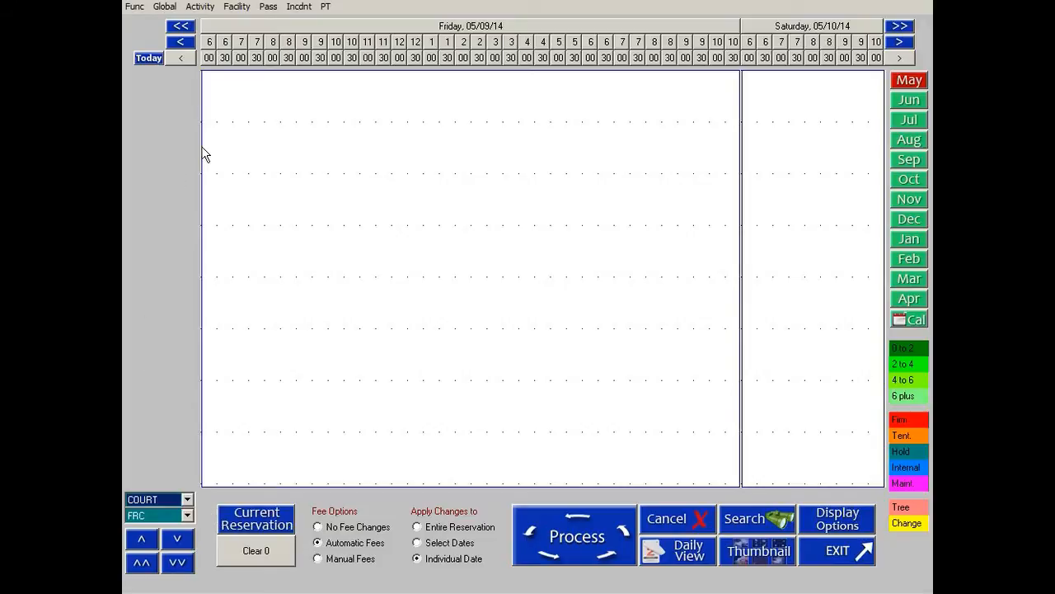
click(187, 499)
drag(191, 561, 190, 528)
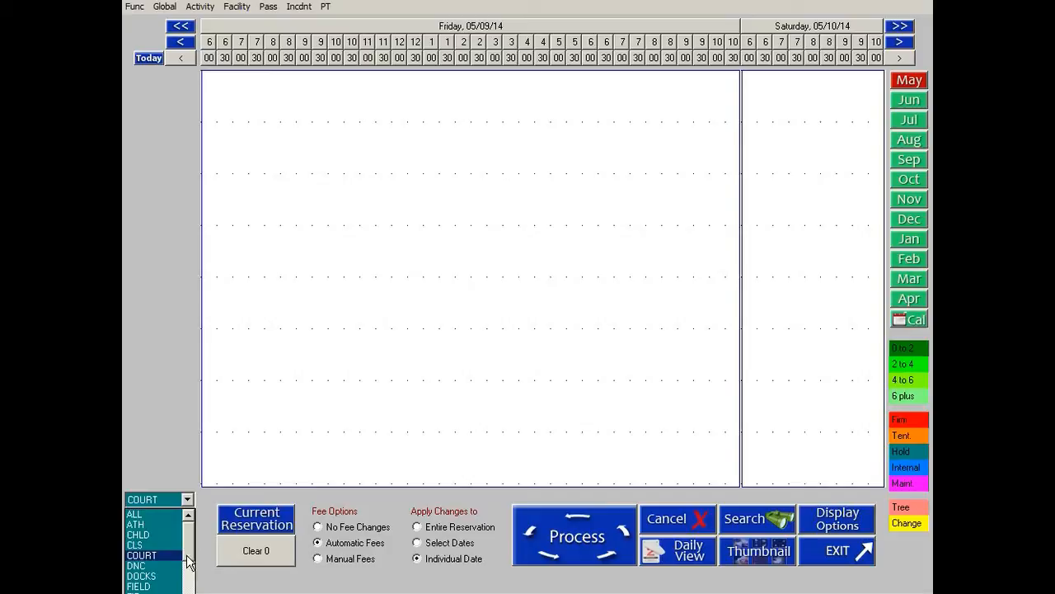
click(138, 534)
click(187, 499)
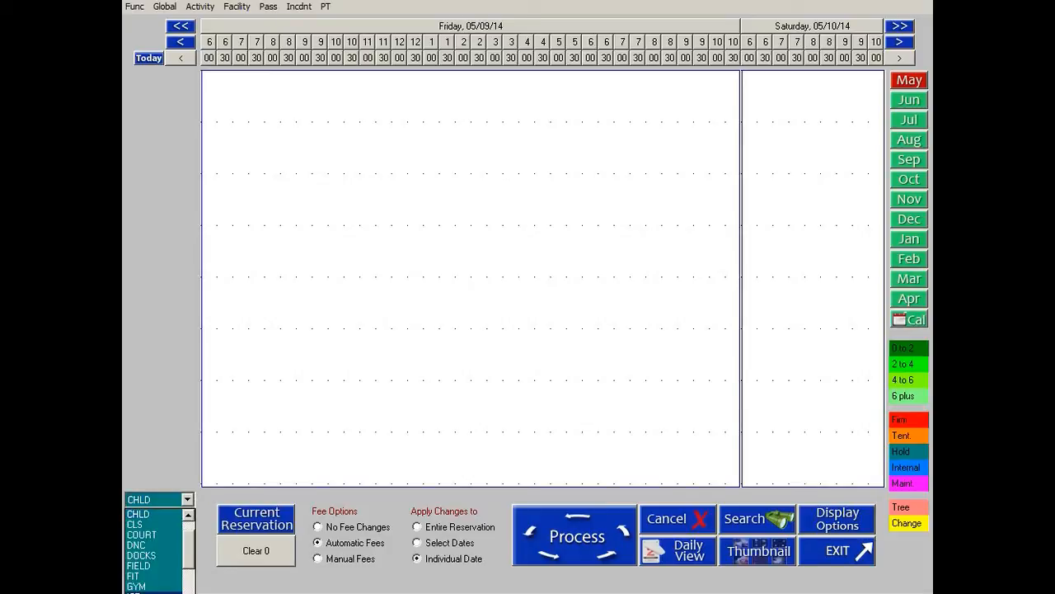
click(137, 585)
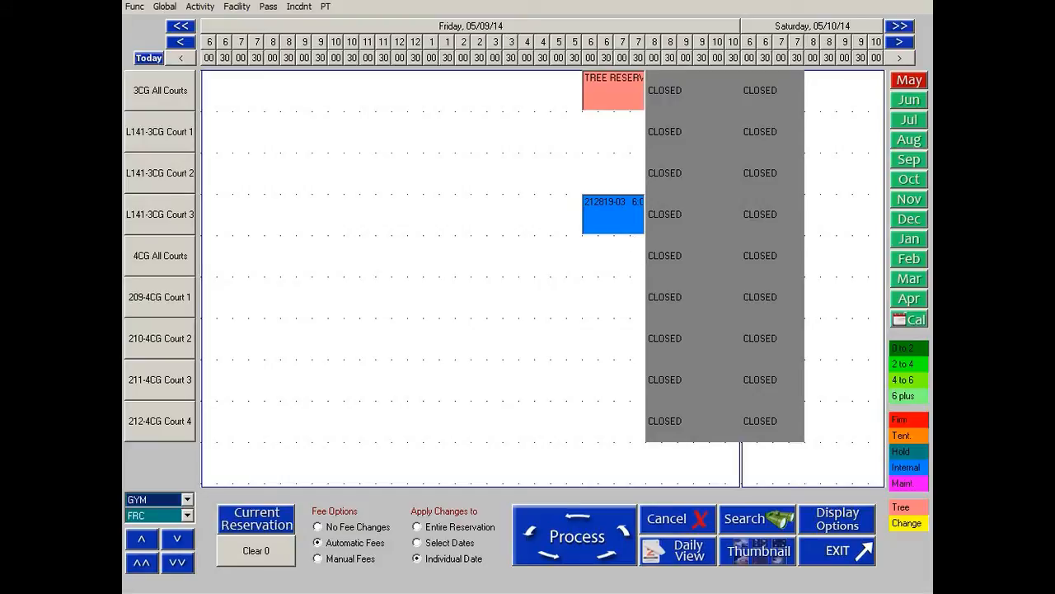
click(187, 499)
click(188, 588)
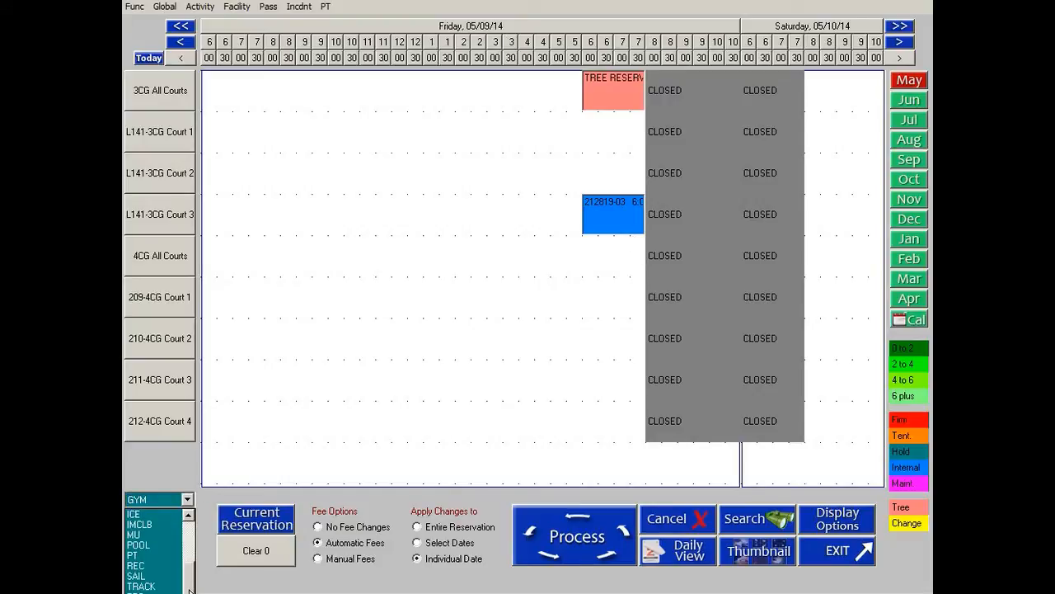
click(156, 585)
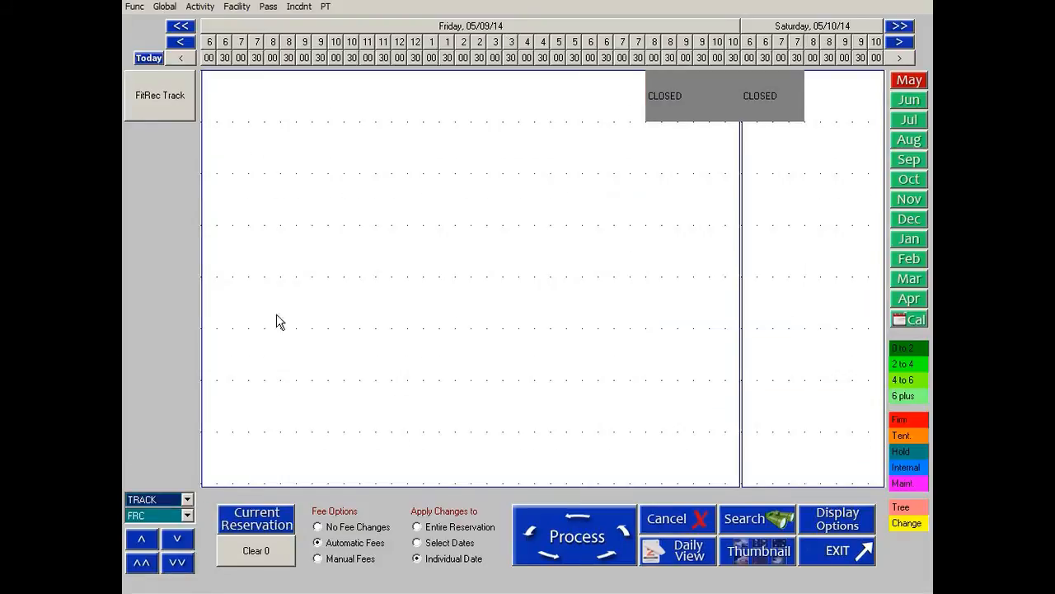
Browse other facility types and locations, returning to classroom facilities at FRC.
click(170, 499)
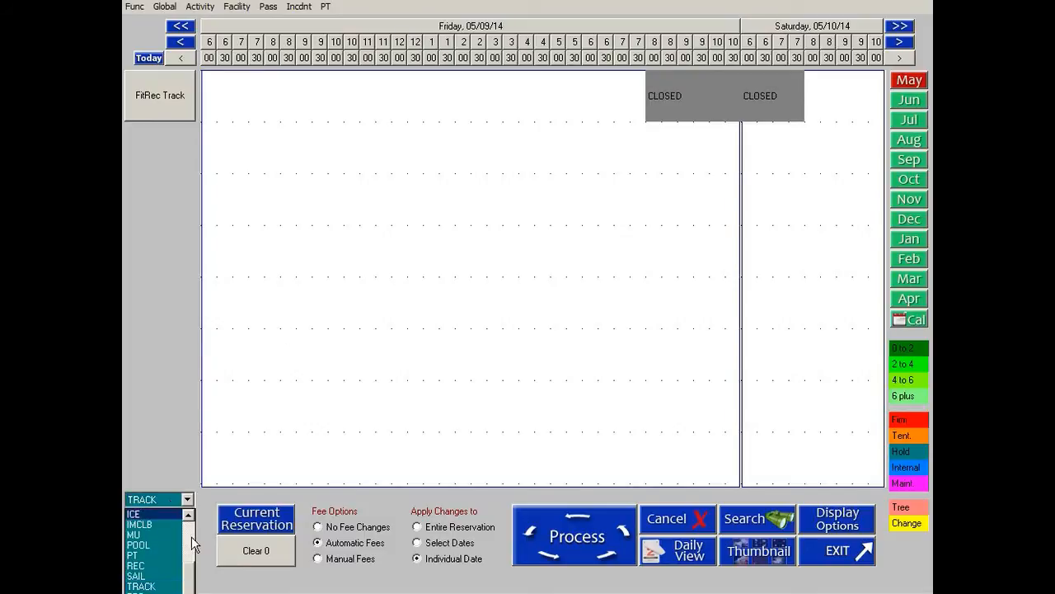
click(176, 539)
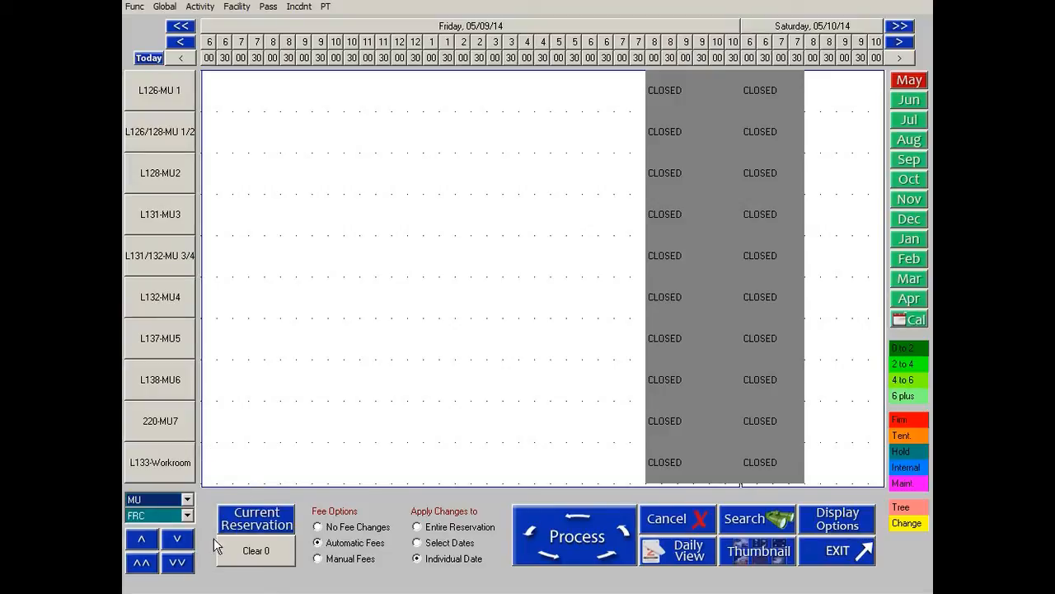
click(188, 515)
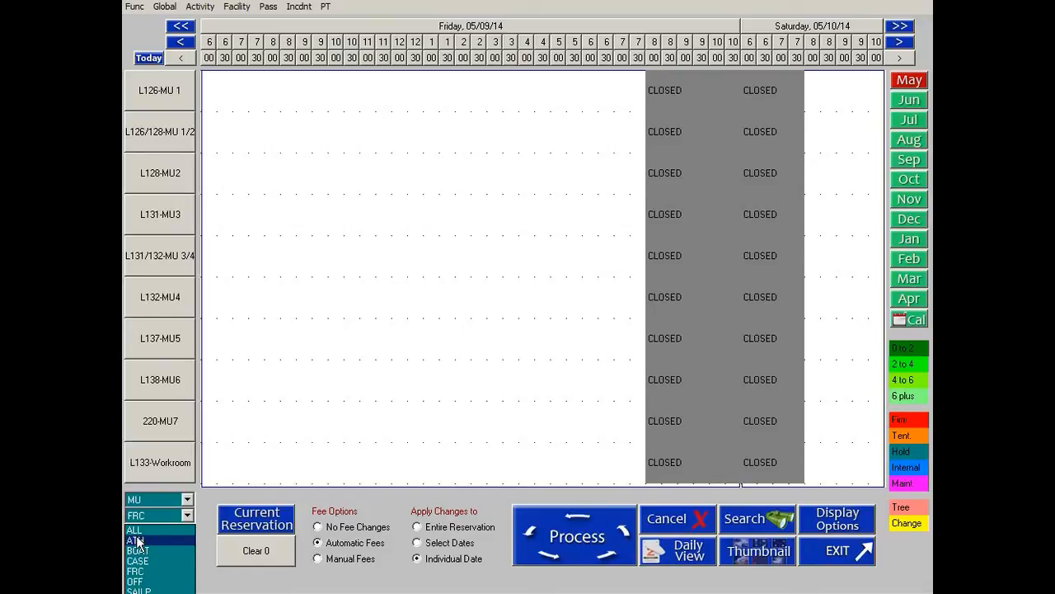
click(138, 541)
click(188, 515)
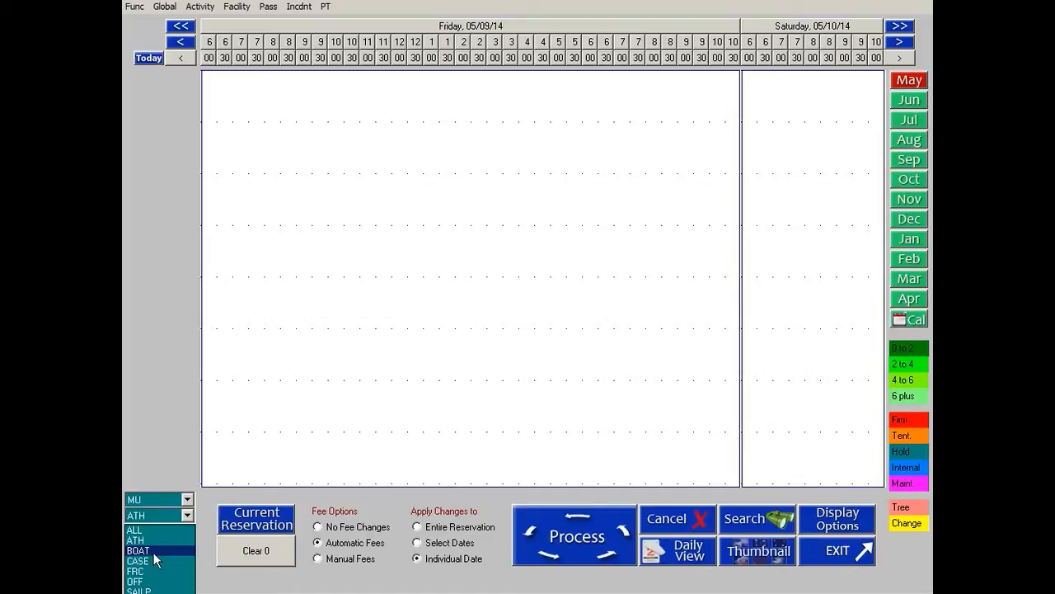
click(154, 551)
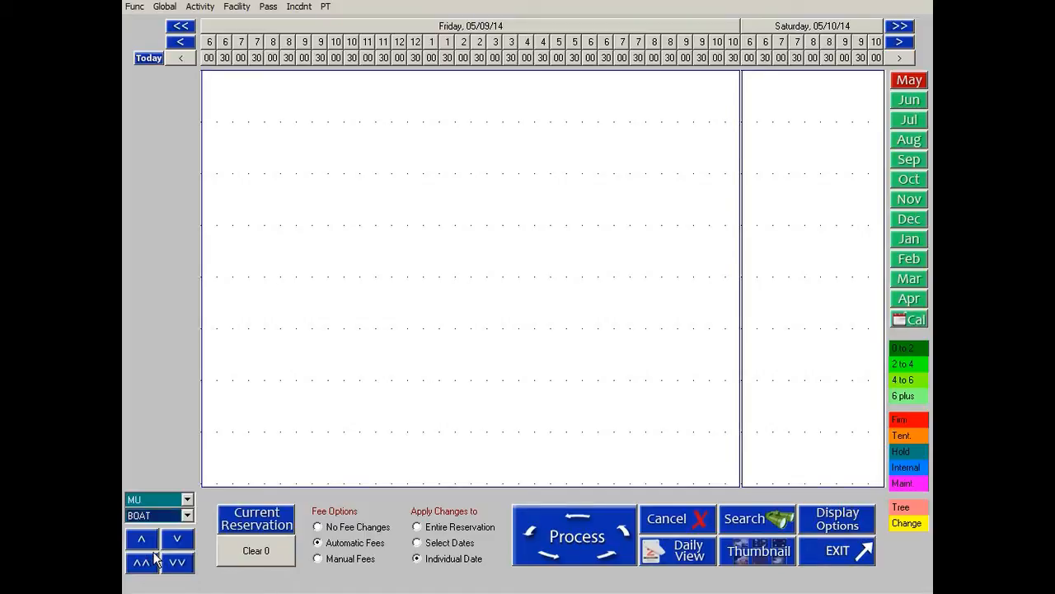
click(188, 515)
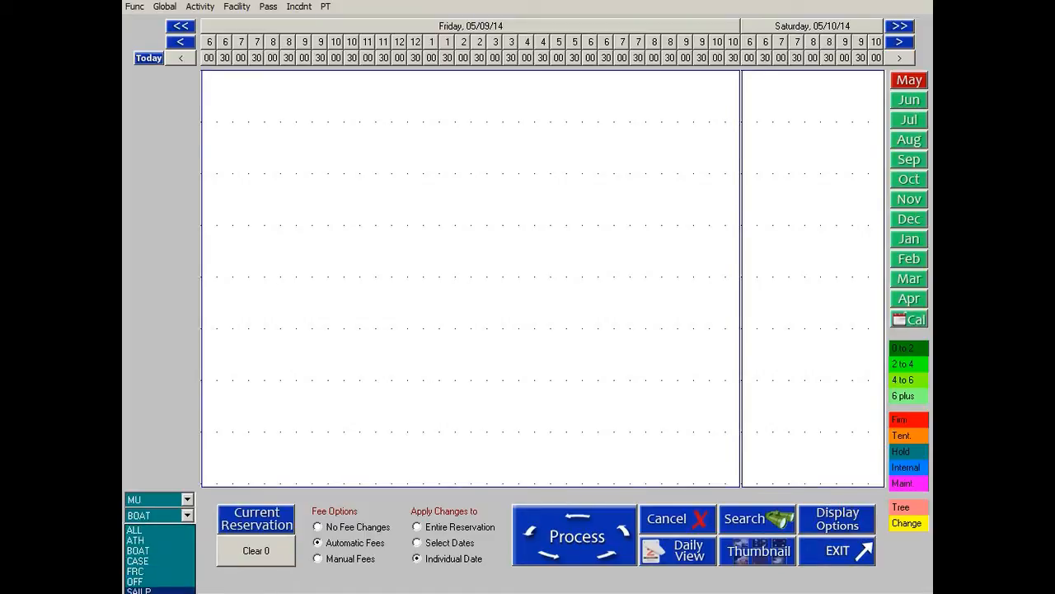
click(153, 570)
click(188, 515)
click(189, 520)
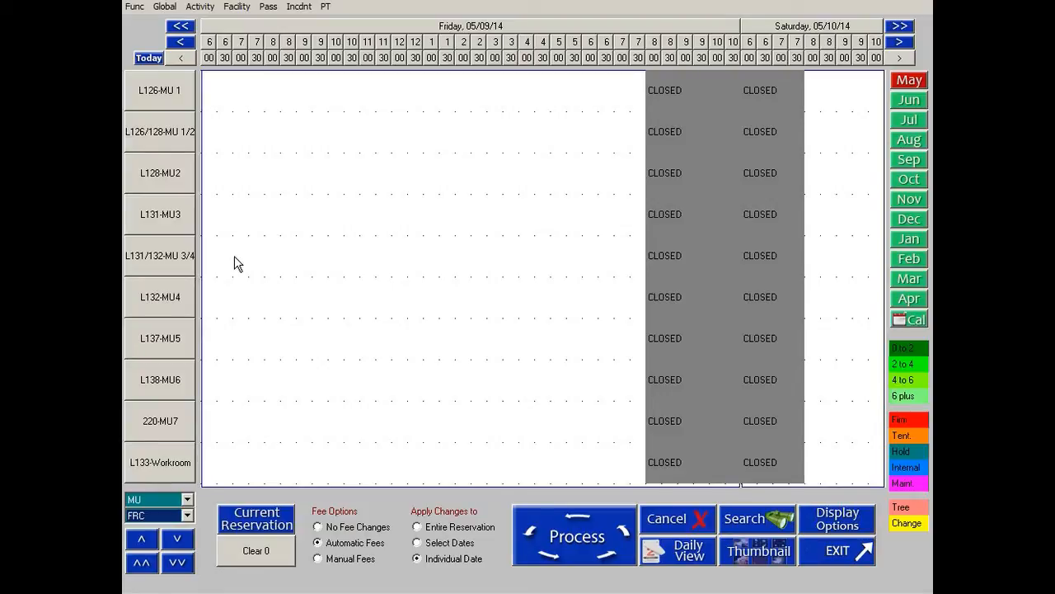
click(187, 499)
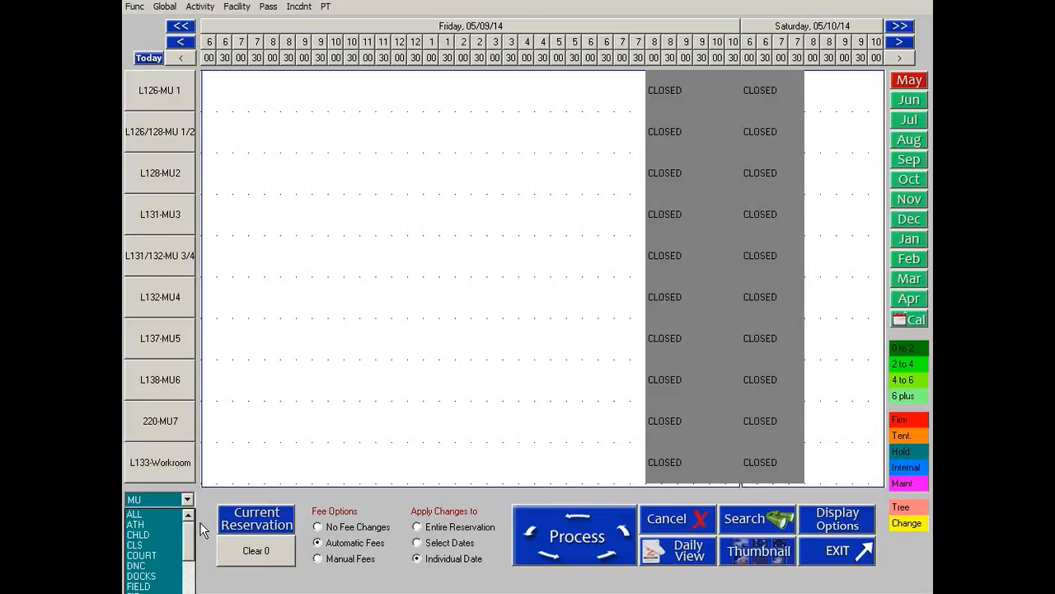
click(164, 541)
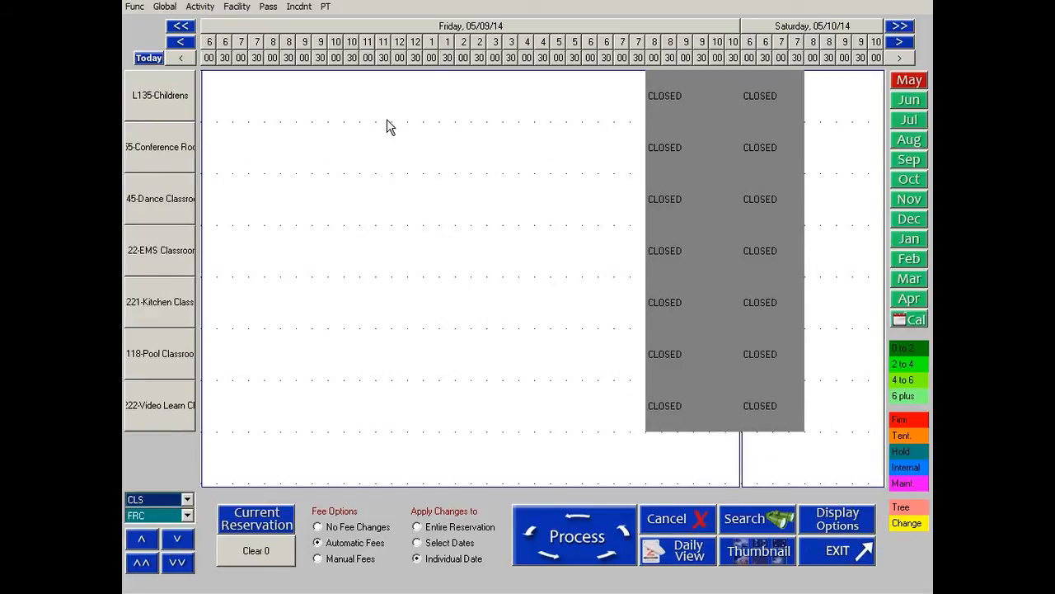
click(419, 148)
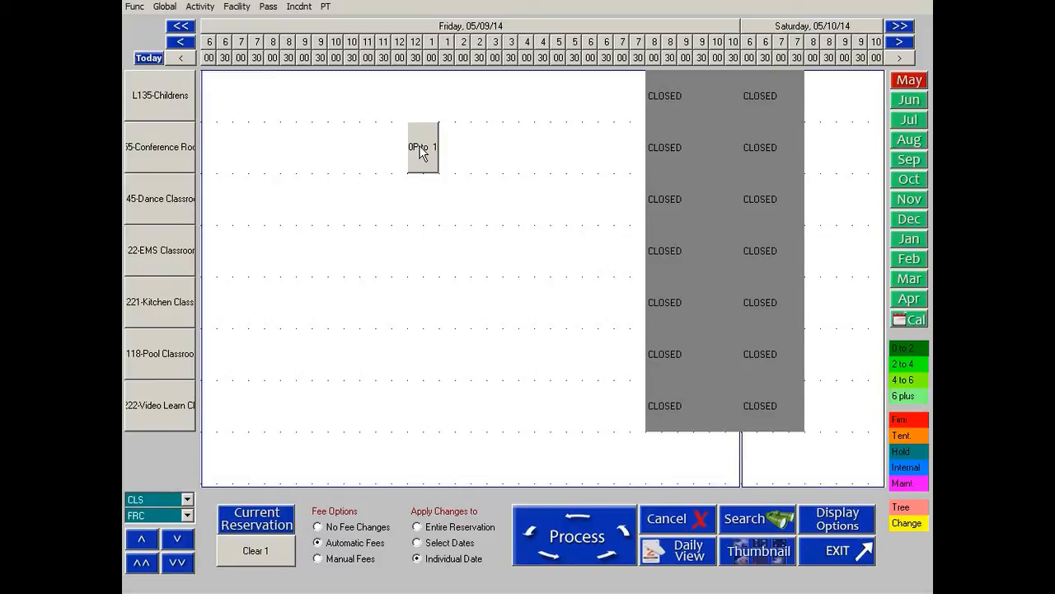
mouse_move(420, 152)
mouse_down()
mouse_move(334, 153)
mouse_move(400, 147)
mouse_move(424, 276)
mouse_move(448, 134)
mouse_move(444, 145)
mouse_move(402, 87)
mouse_move(415, 207)
mouse_move(365, 210)
mouse_move(388, 134)
mouse_move(402, 158)
mouse_move(413, 147)
mouse_up()
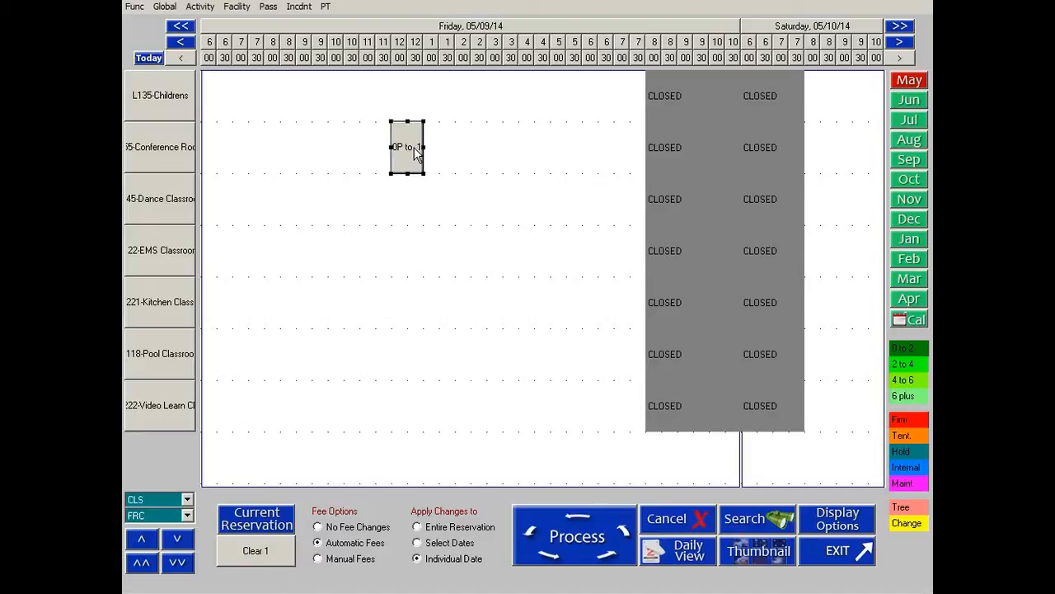
drag(423, 146, 503, 148)
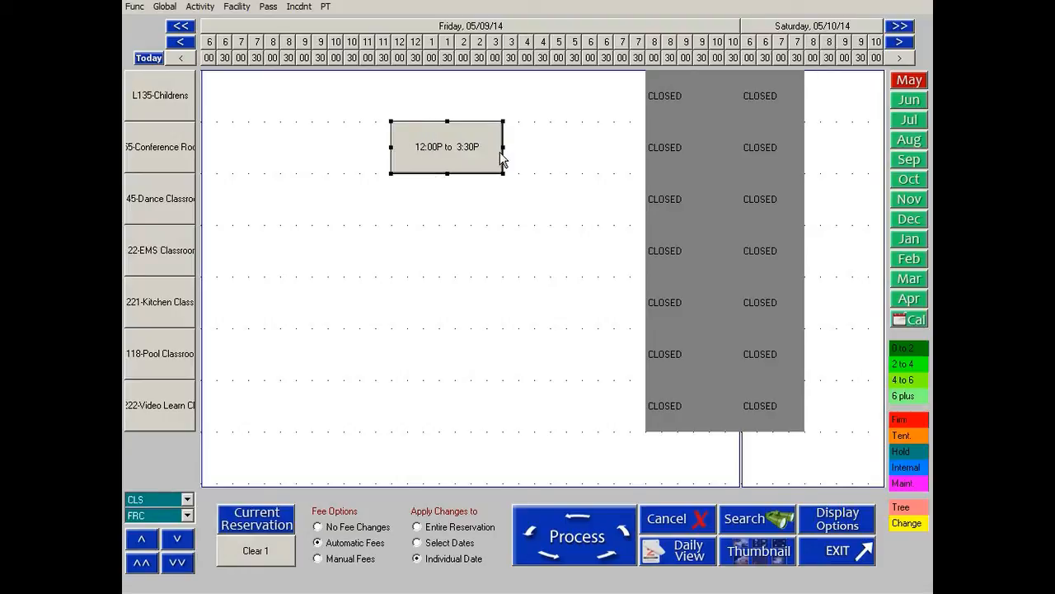
click(439, 147)
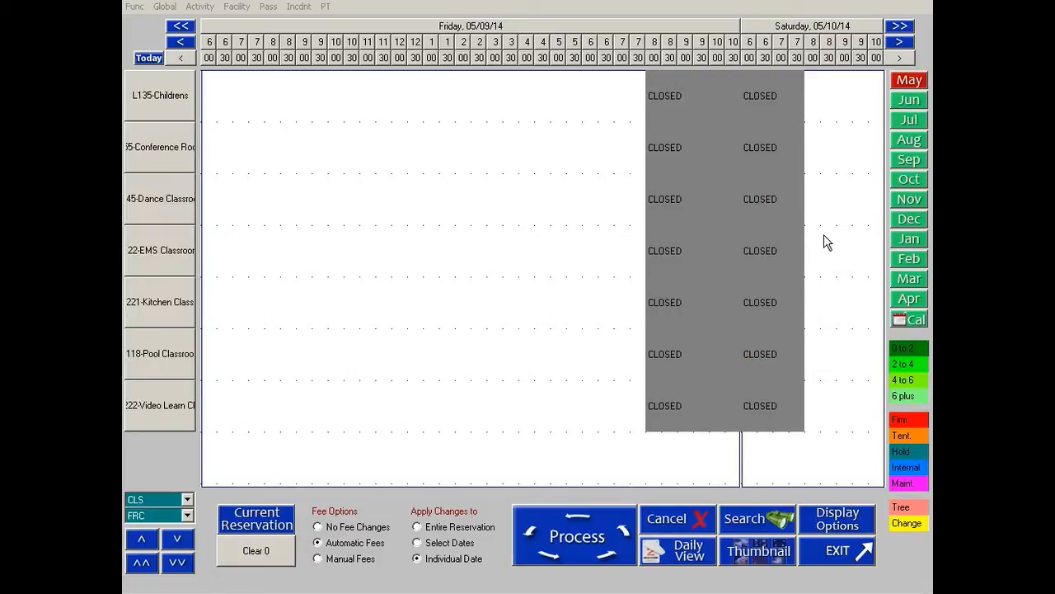
Jump to Monday, 19 May 2014 and step through neighbouring days to review the conference room bookings.
click(919, 321)
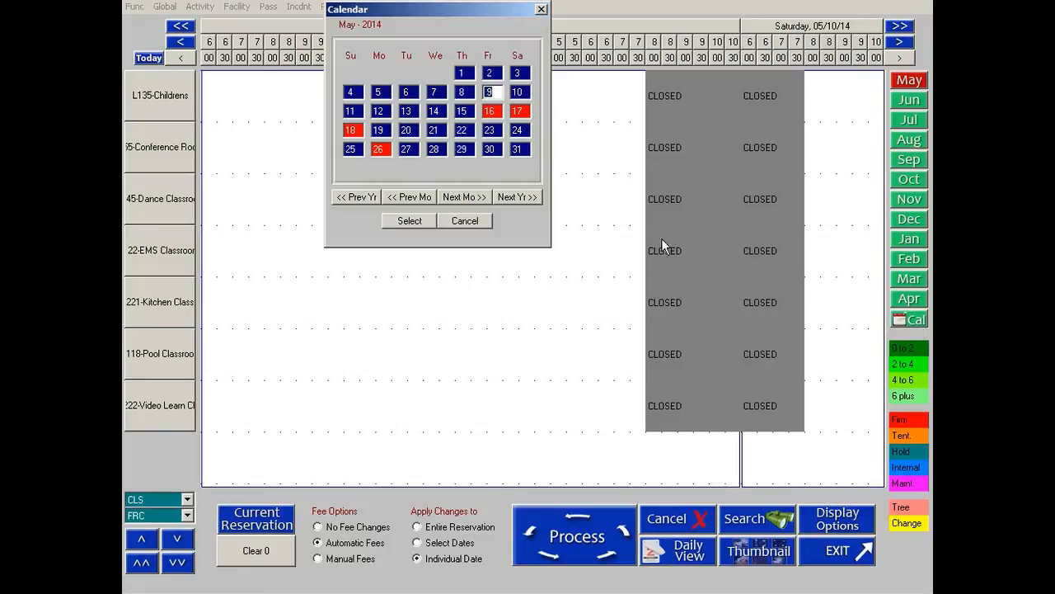
click(382, 130)
double_click(382, 130)
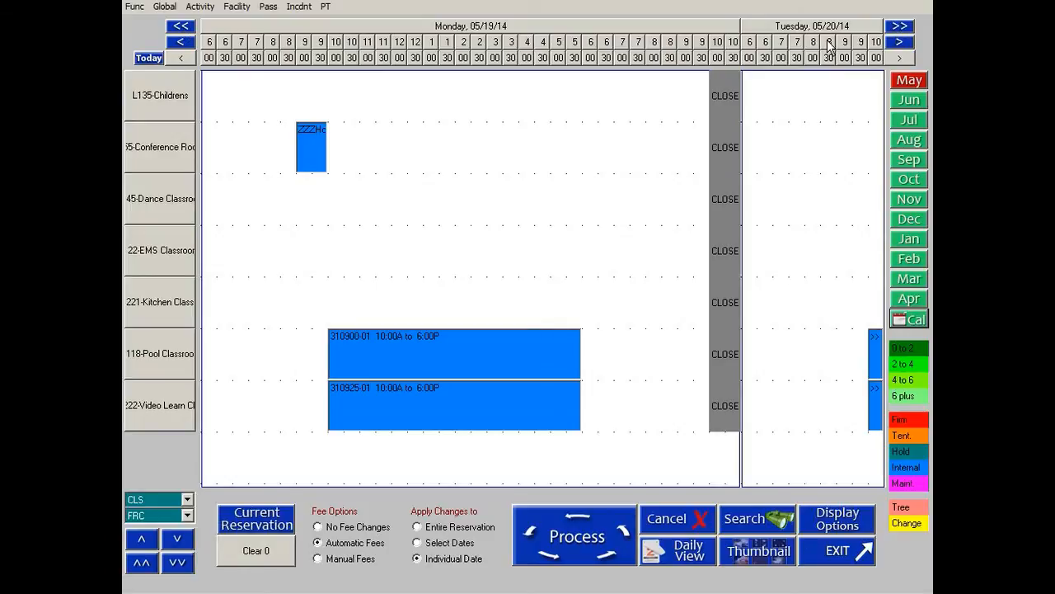
click(900, 27)
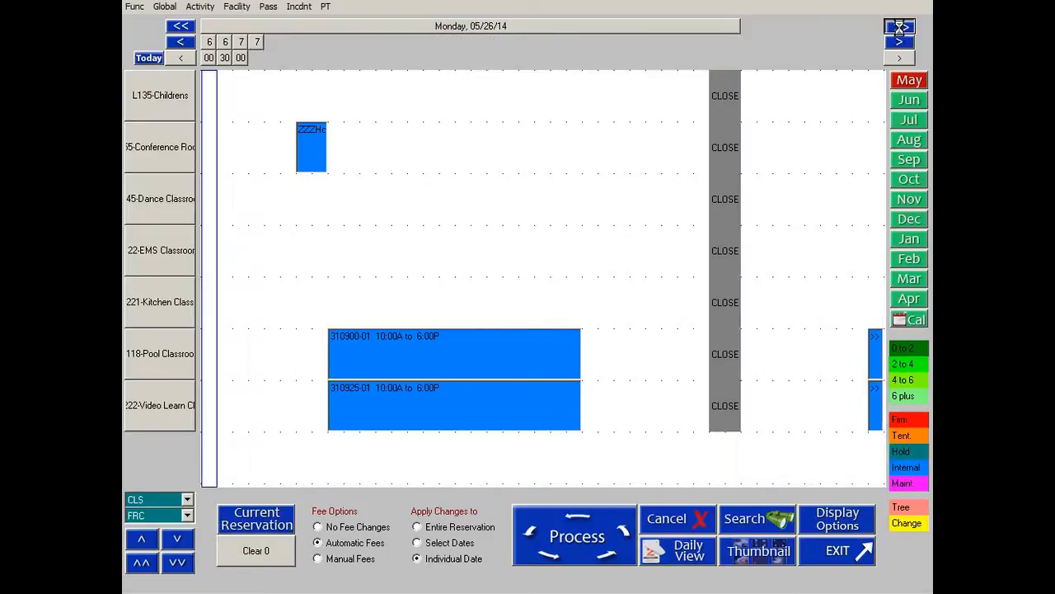
click(178, 26)
click(899, 44)
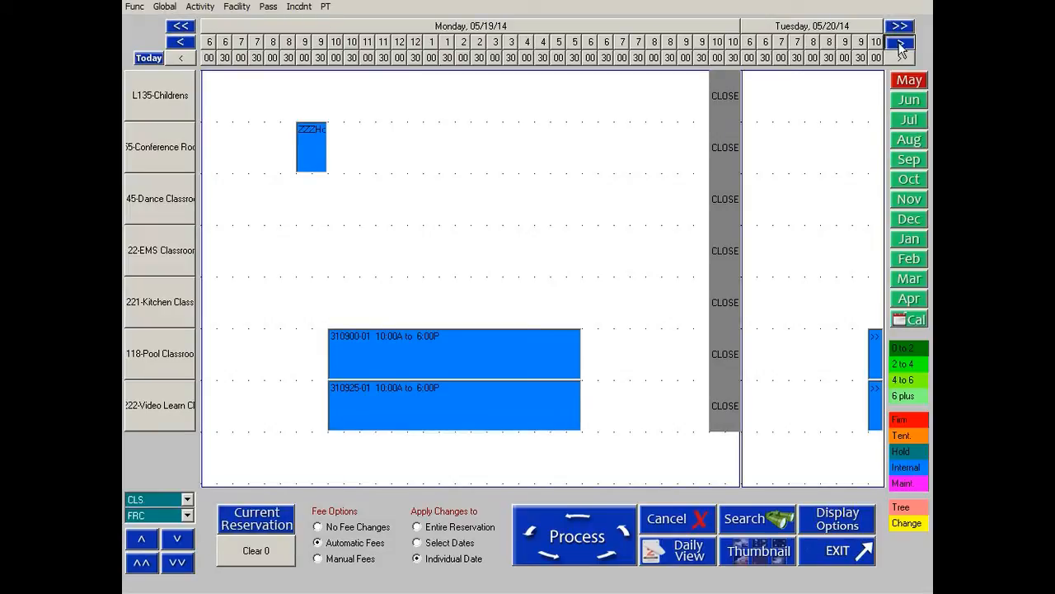
click(187, 44)
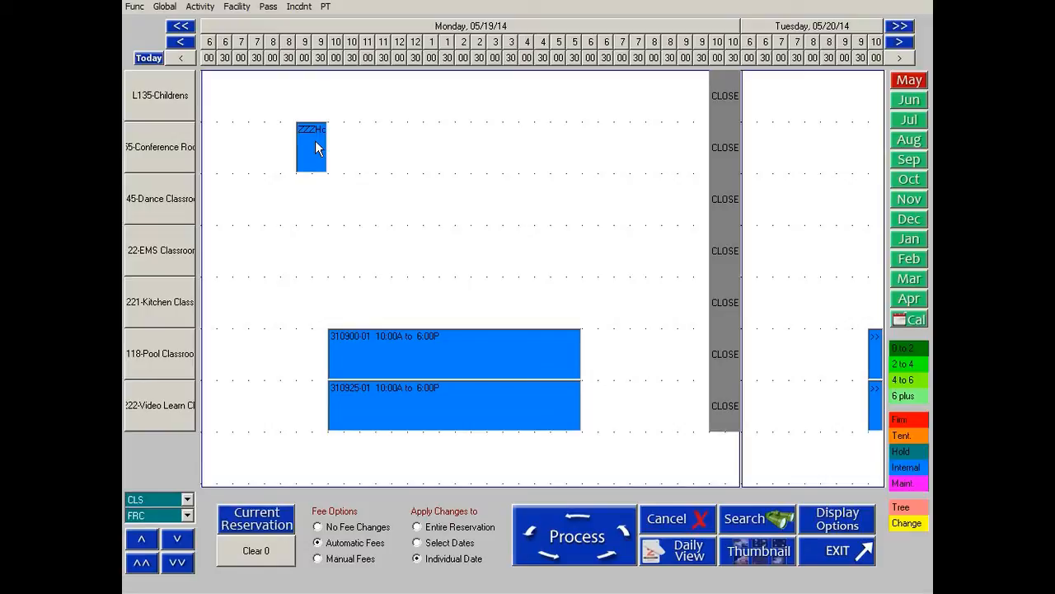
Move the 19 May Conference Room reservation to start at 12:00 and process the change.
drag(314, 142, 414, 147)
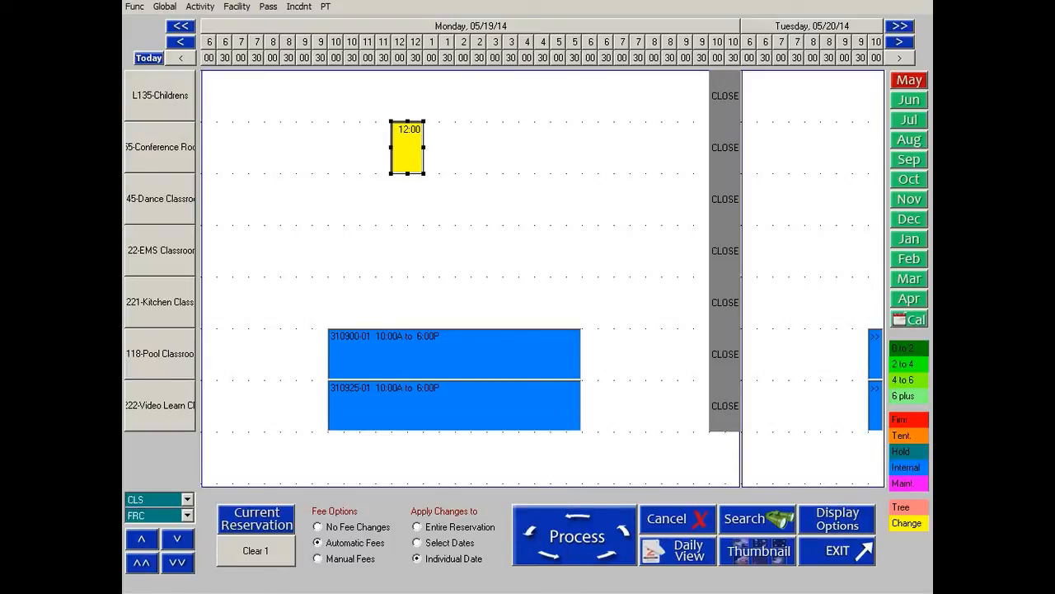
click(575, 534)
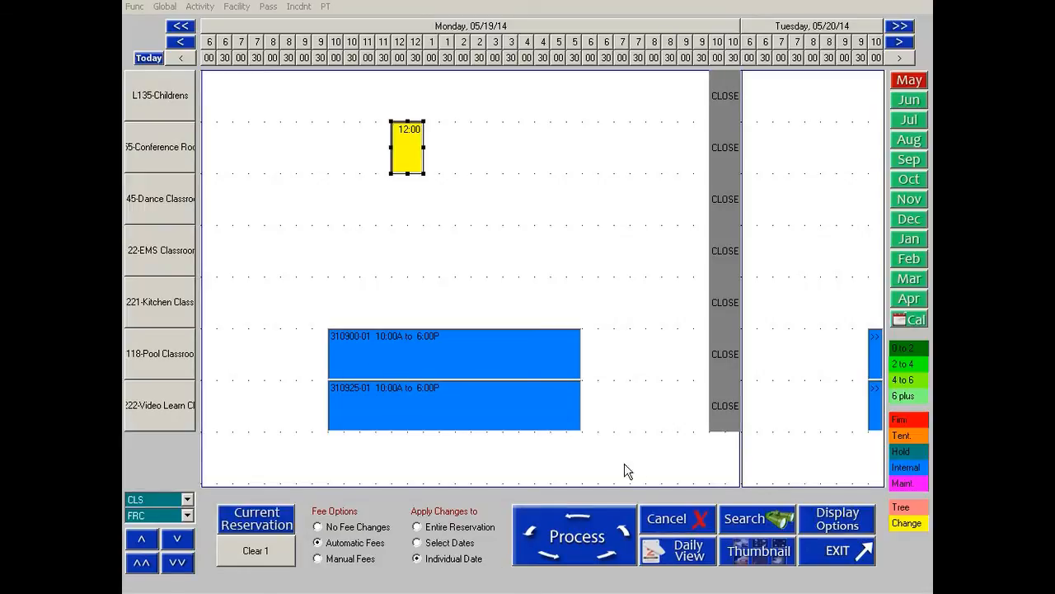
click(565, 530)
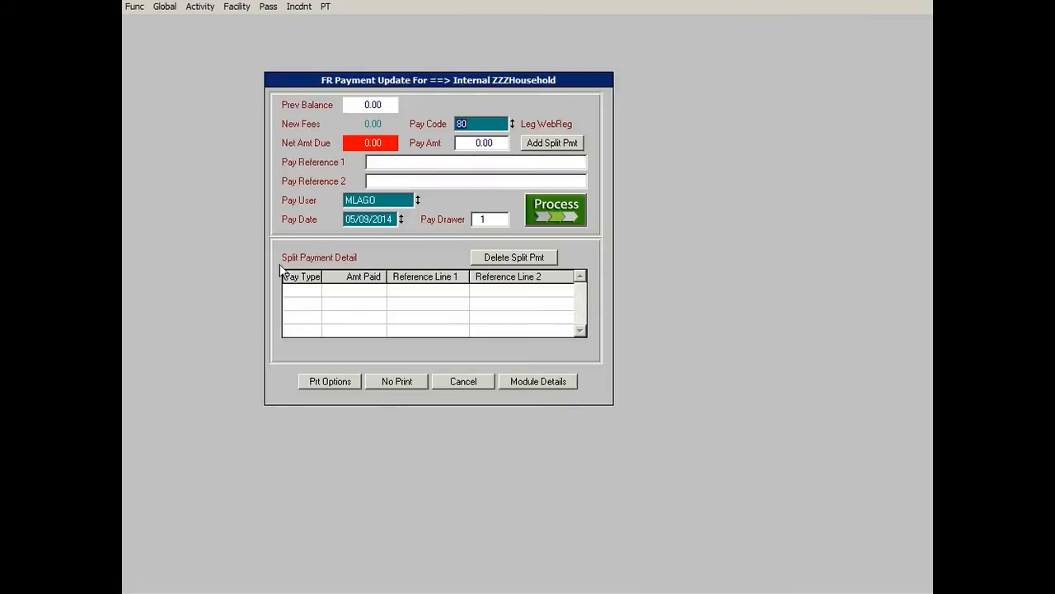
Process the payment update with preview output, then close the reservation change receipt.
click(558, 212)
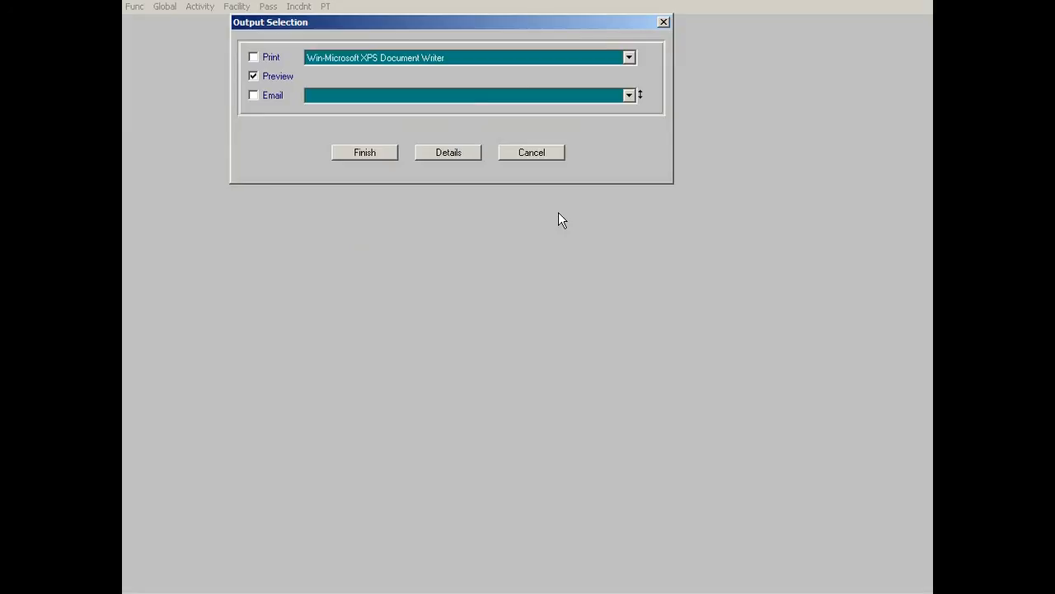
click(366, 154)
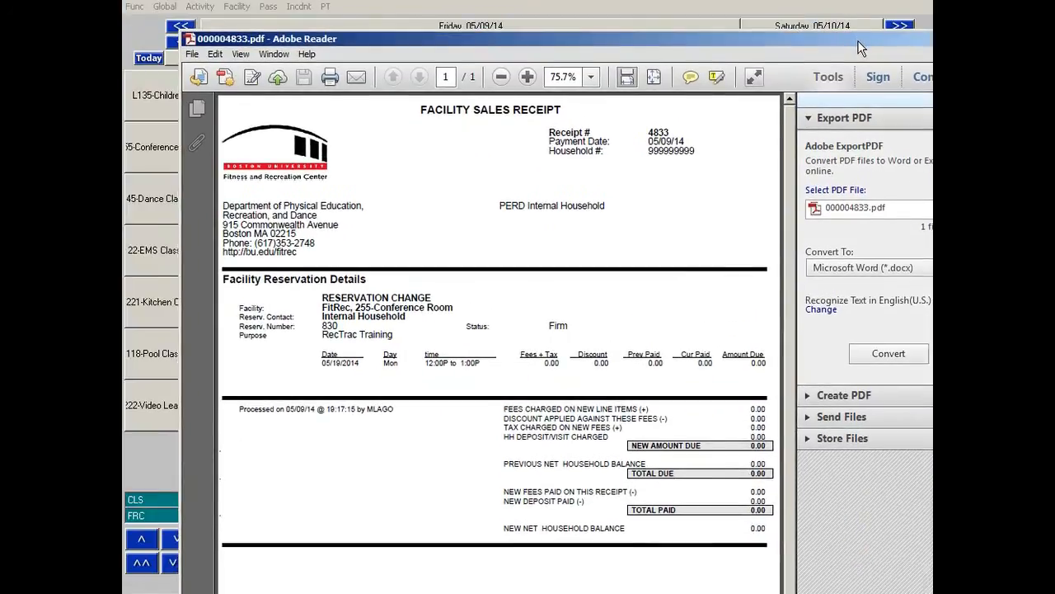
drag(858, 48, 832, 15)
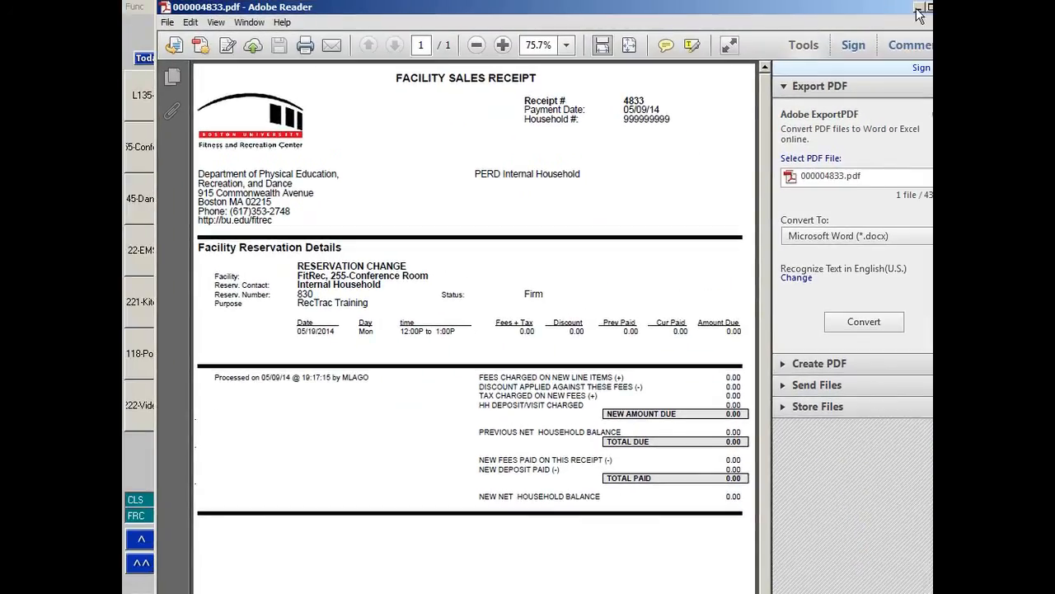
click(943, 7)
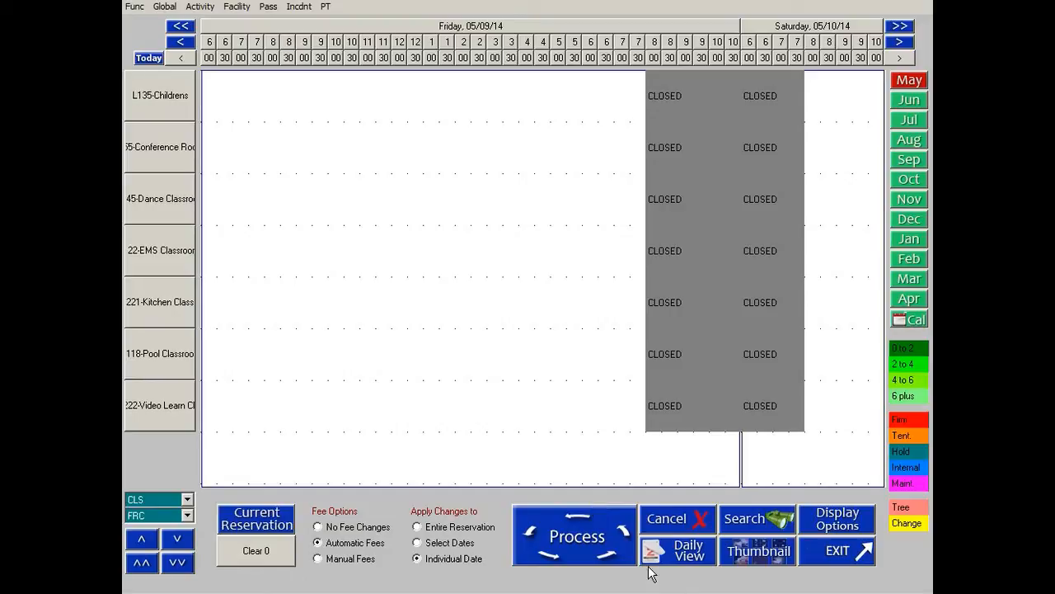
Switch the facility grid through its daily, thumbnail and hourly views.
click(679, 548)
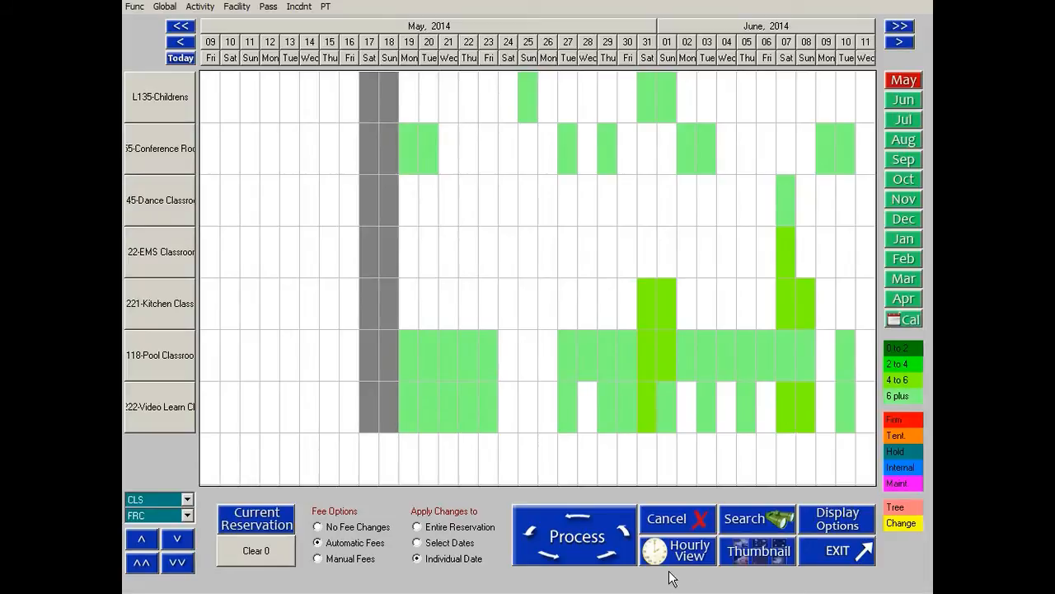
click(774, 550)
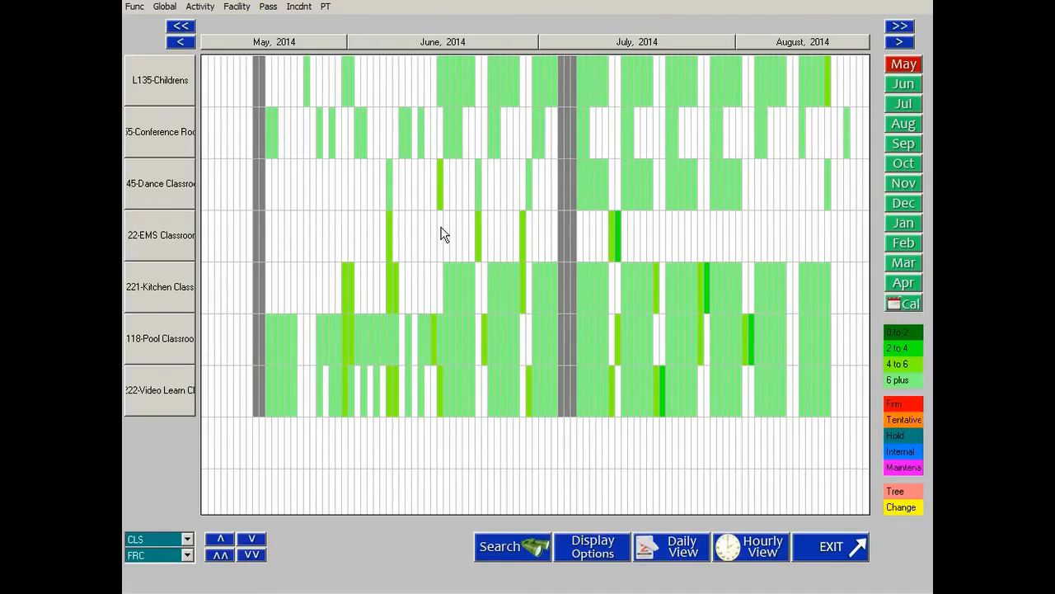
click(757, 553)
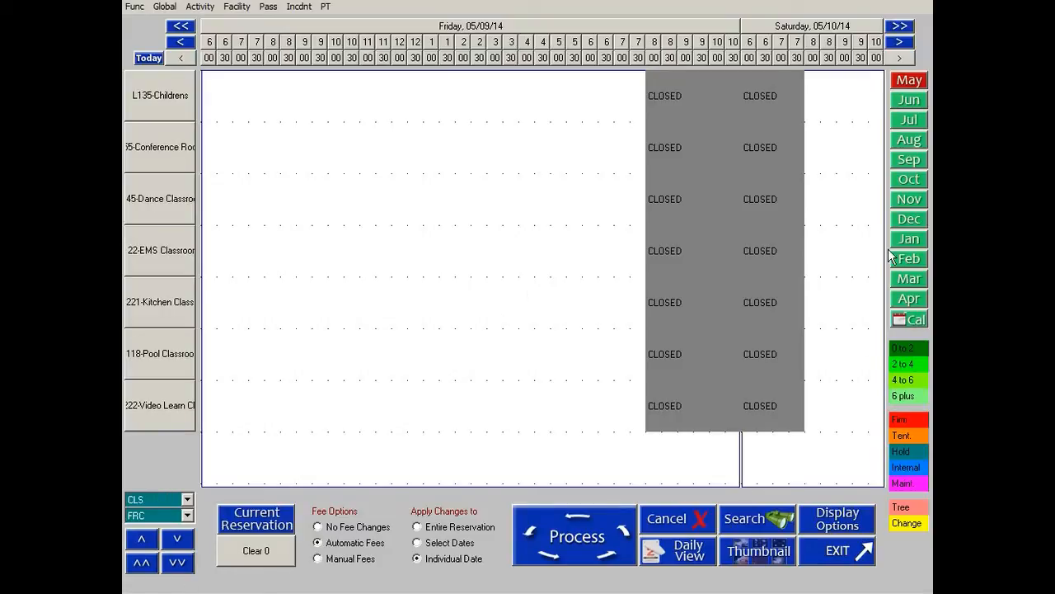
Book the Conference Room on Saturday, 10 May from 10:00 to 11:00 for the internal household.
click(900, 45)
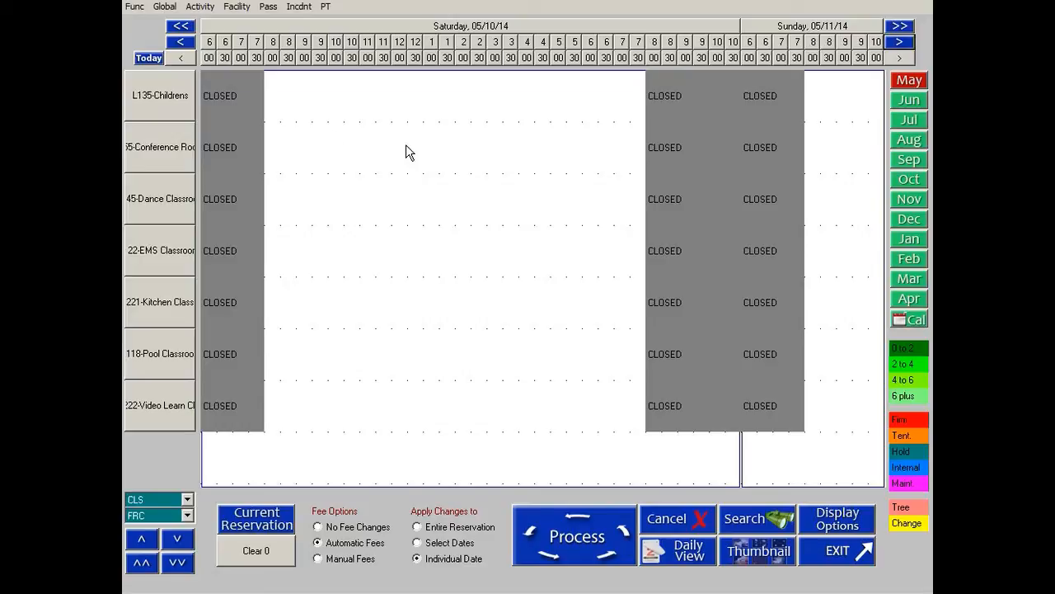
click(340, 135)
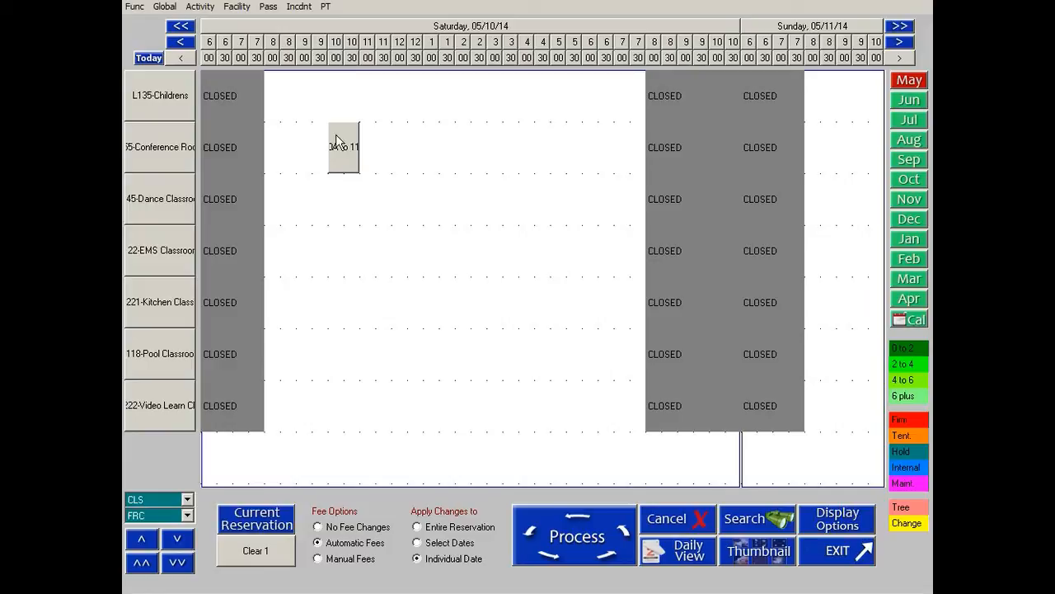
double_click(336, 143)
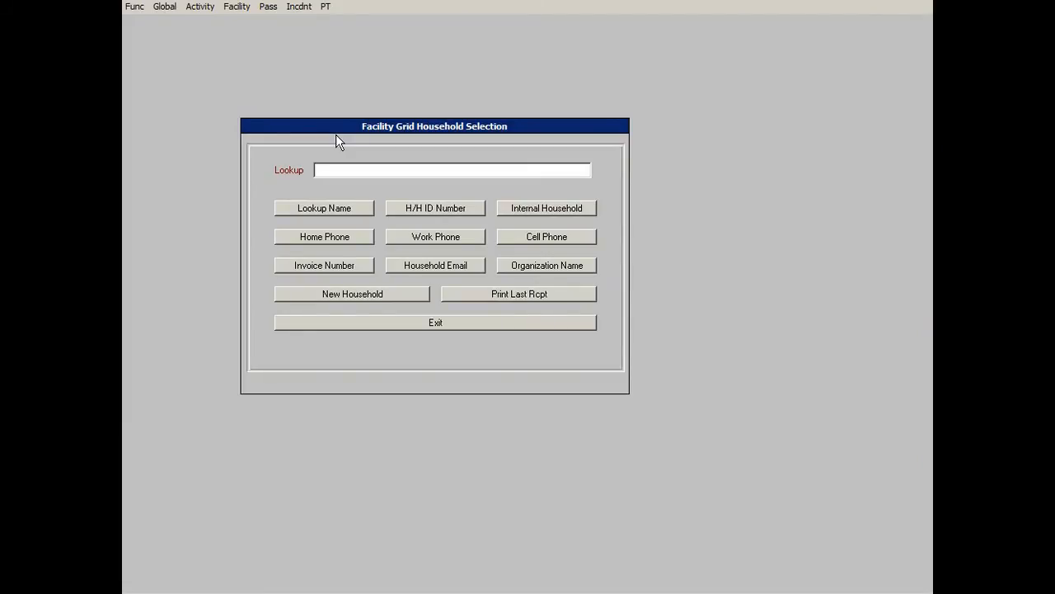
click(551, 211)
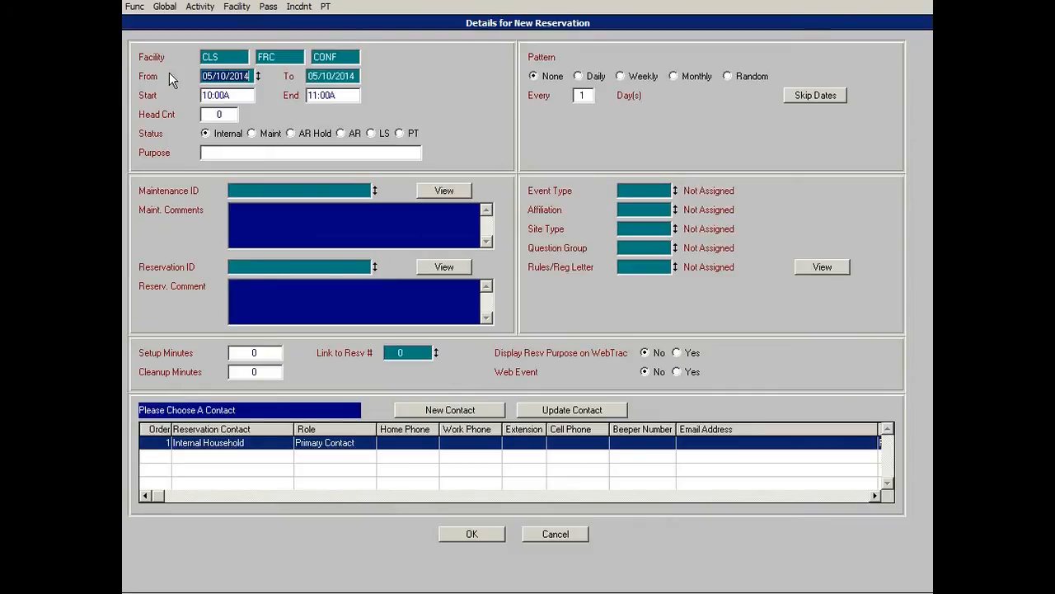
Enter Test RecTrac as the new reservation's purpose.
click(379, 153)
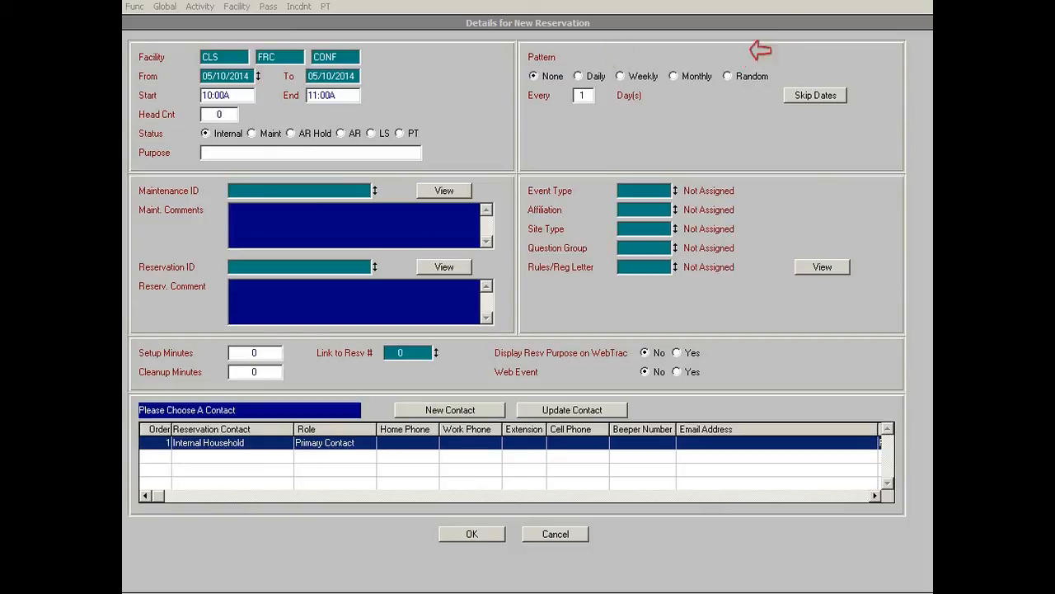
click(774, 221)
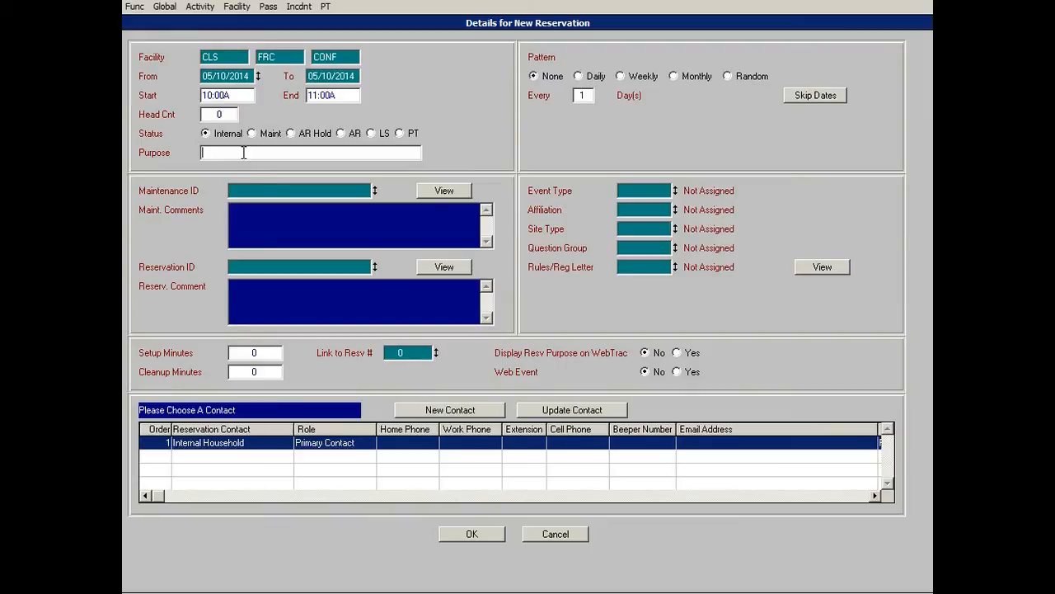
text(Test RecTrac)
Set the event type to PERD Meeting/Staff Training and the affiliation to PERD Internal Reservation.
double_click(650, 191)
scroll(544, 226, down, 5)
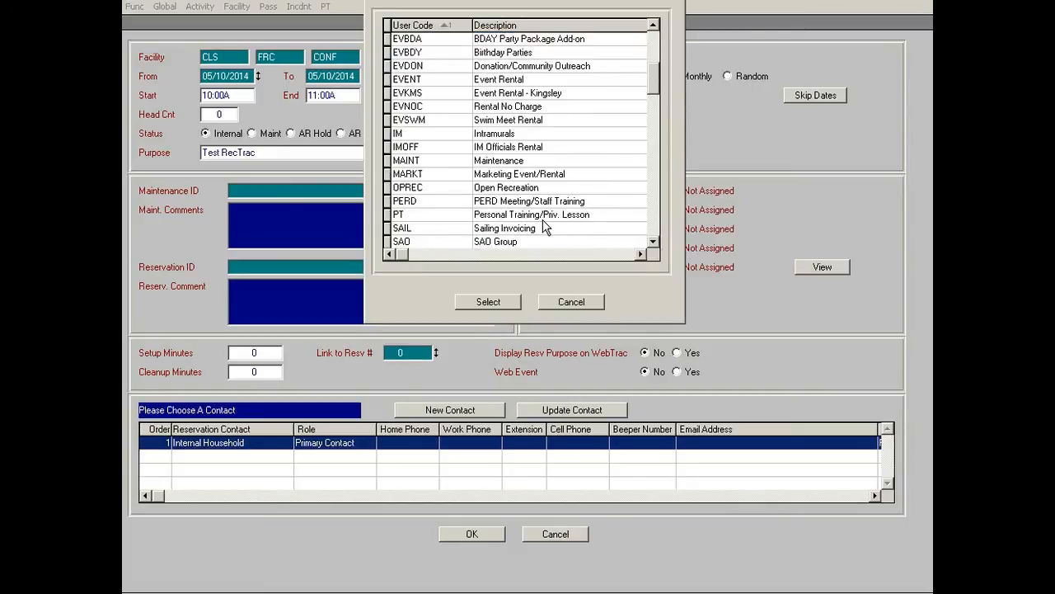
click(528, 201)
click(488, 302)
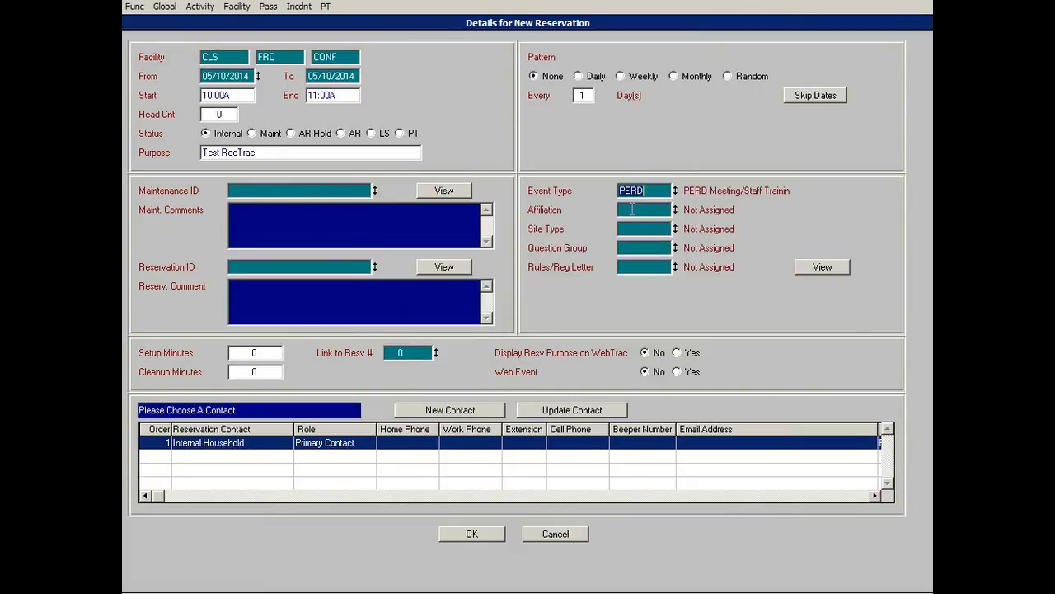
double_click(632, 210)
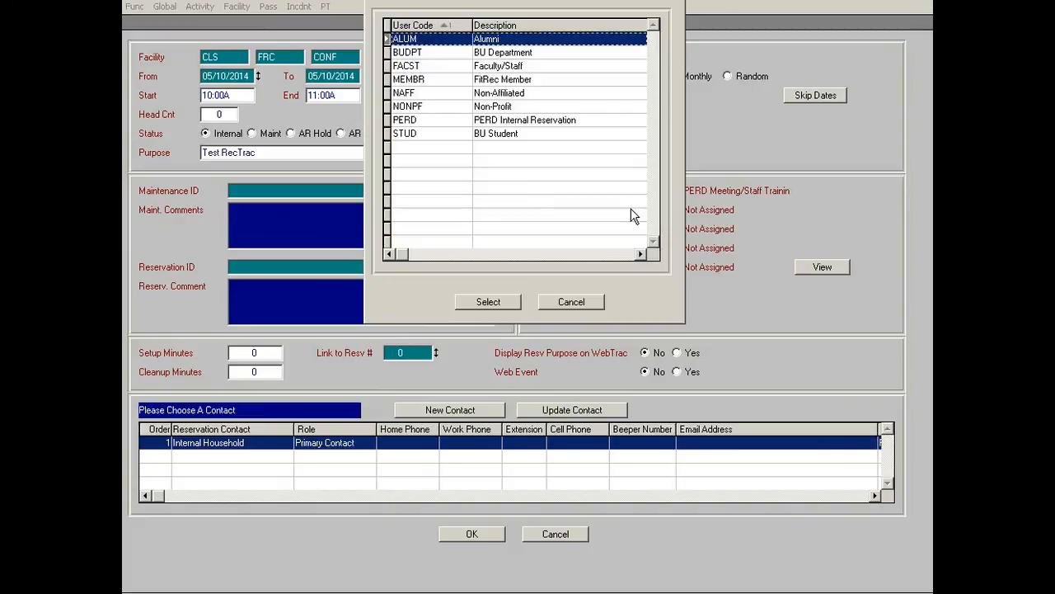
click(494, 307)
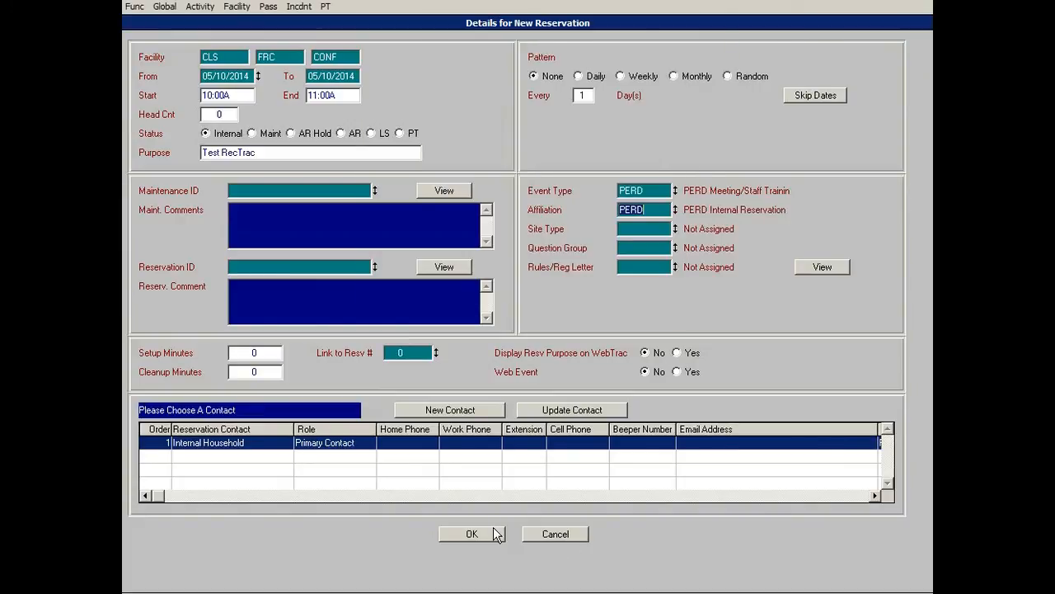
Save the reservation and process its payment with preview output, then close the receipt.
click(493, 528)
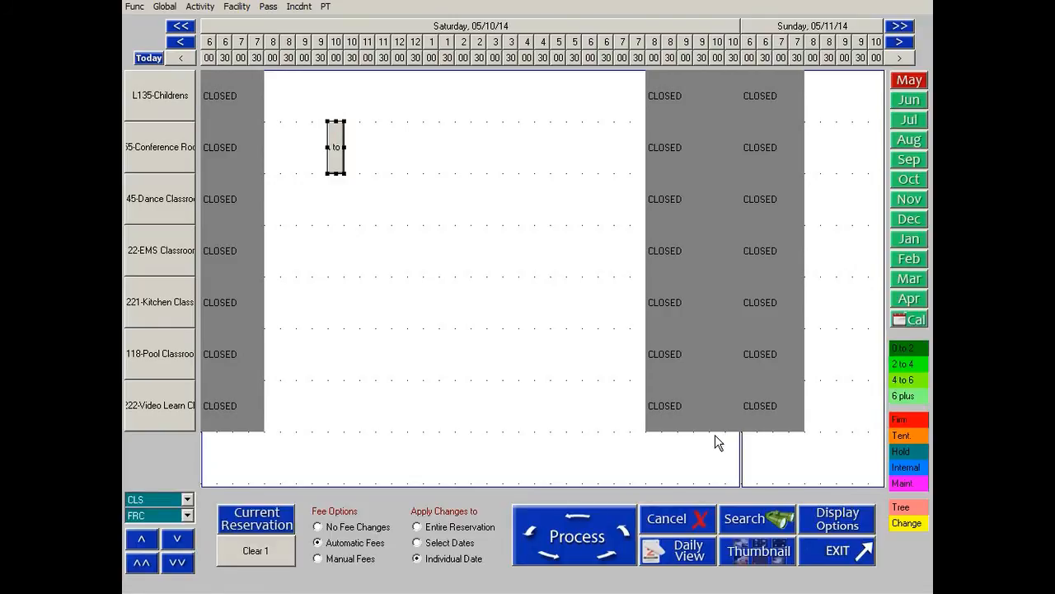
click(601, 540)
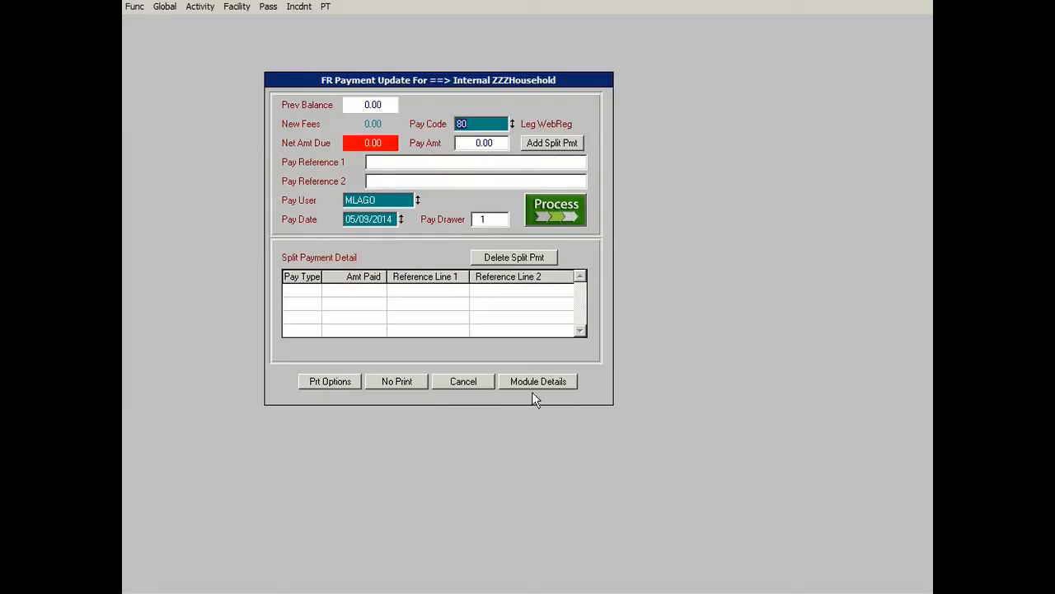
click(556, 208)
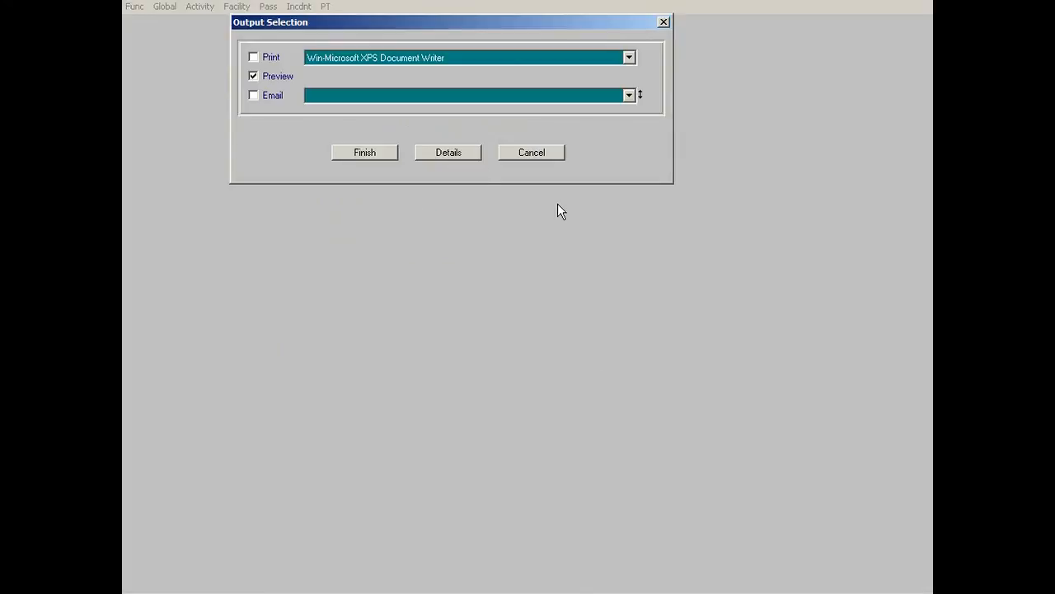
click(375, 155)
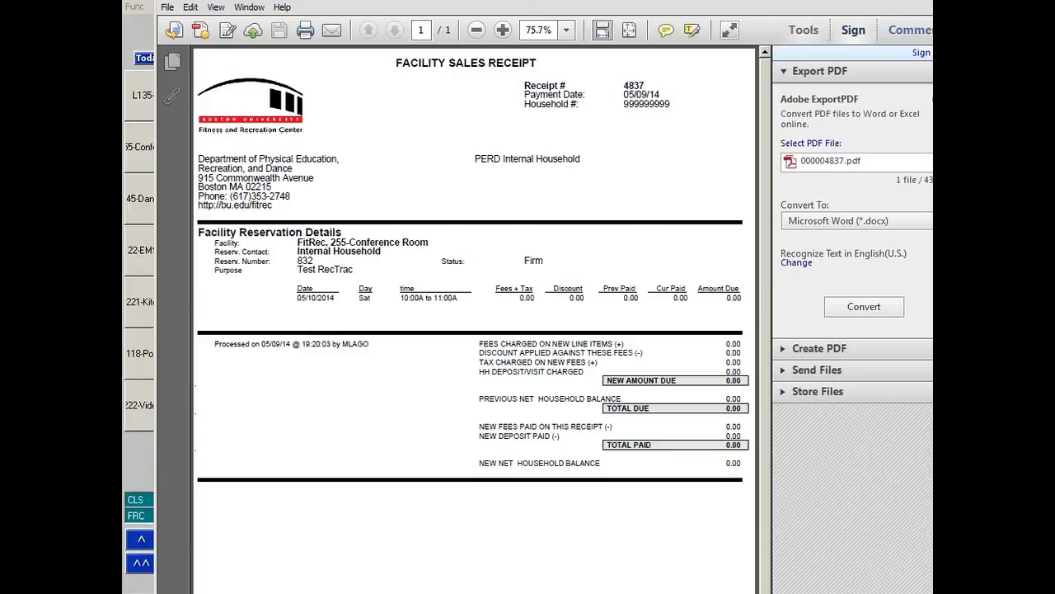
click(930, 3)
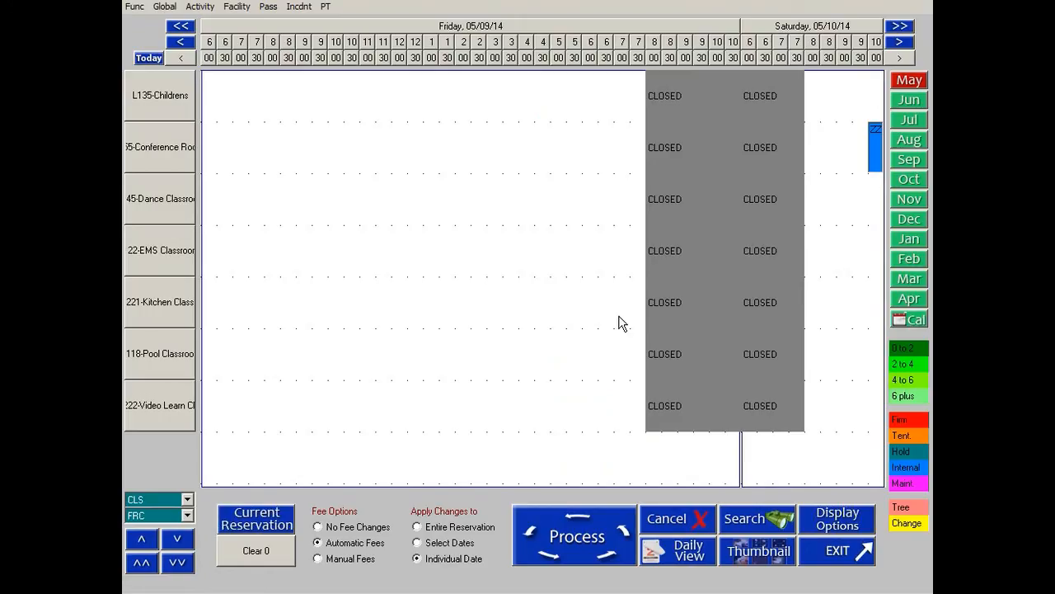
Cancel the 10 May Conference Room booking and process the change without printing a receipt.
click(899, 42)
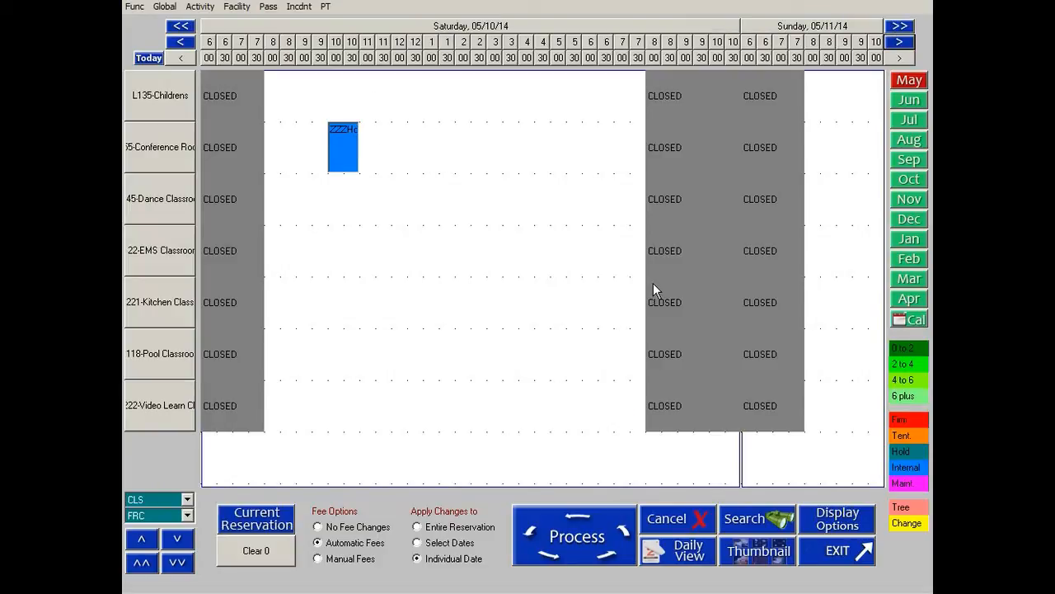
mouse_move(356, 142)
mouse_down()
mouse_move(347, 204)
mouse_move(349, 156)
mouse_up()
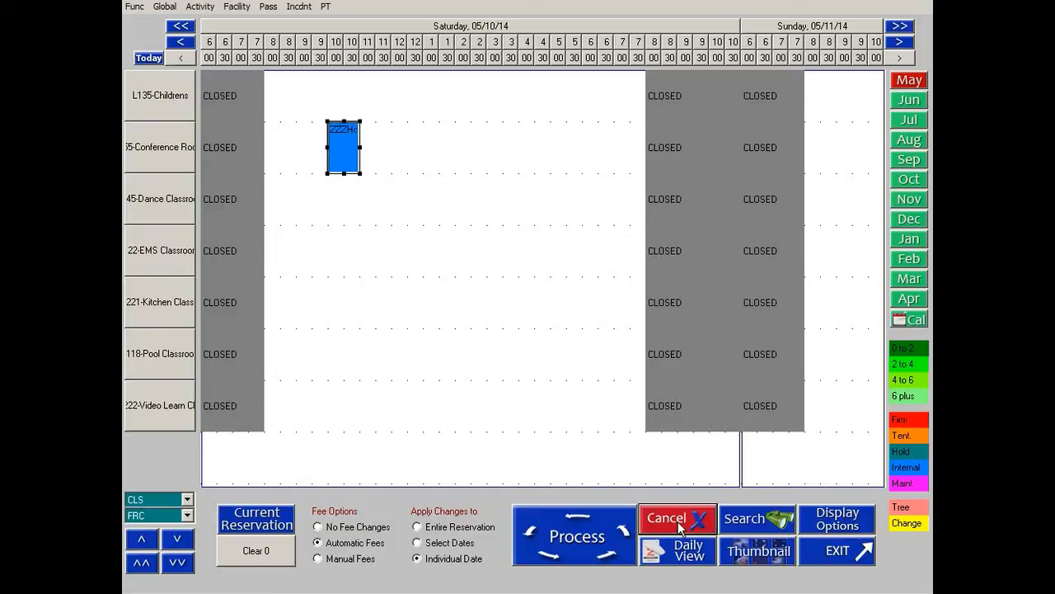
click(336, 144)
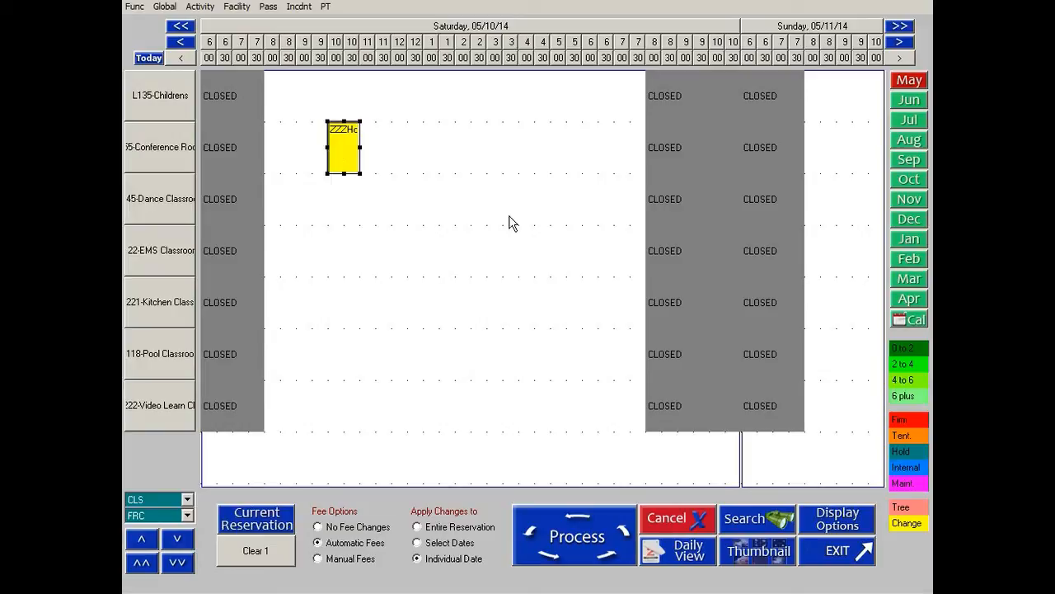
click(575, 529)
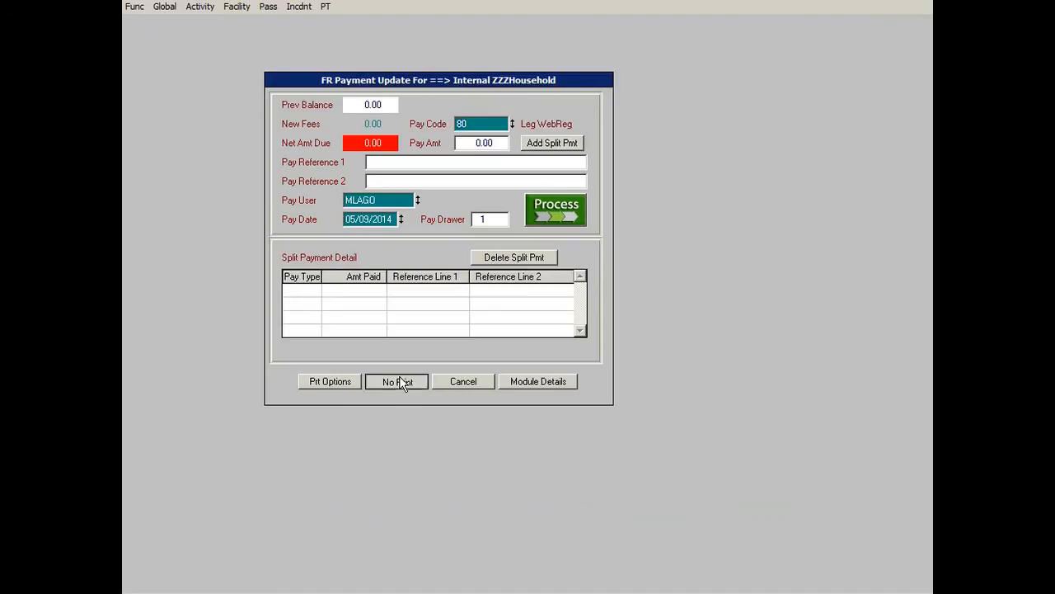
click(399, 379)
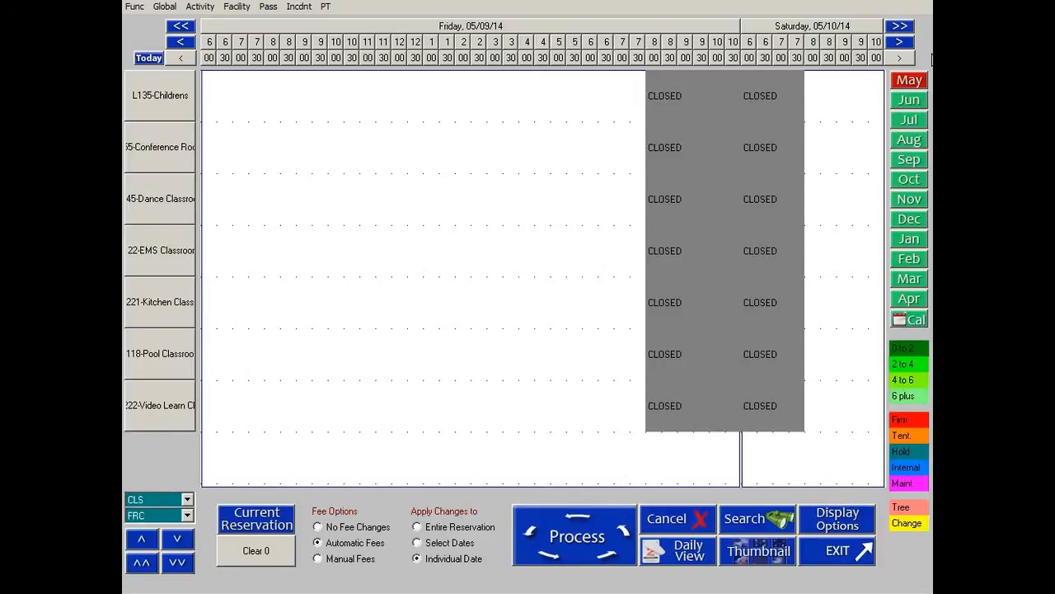
Go to Monday, 19 May and cancel the Conference Room reservation there, processing it with preview output.
click(899, 43)
click(901, 43)
click(901, 43)
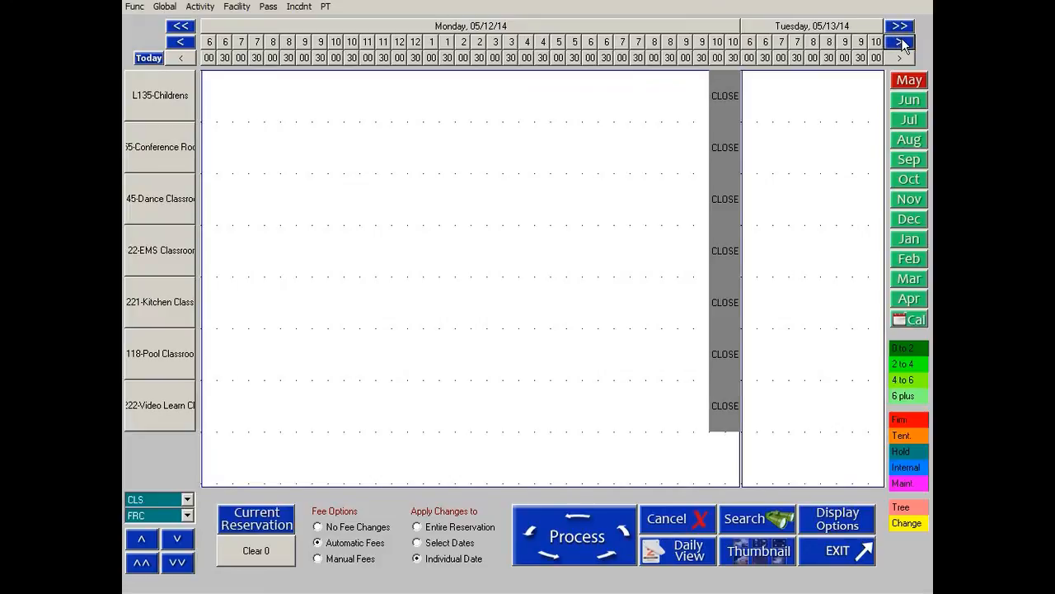
click(899, 25)
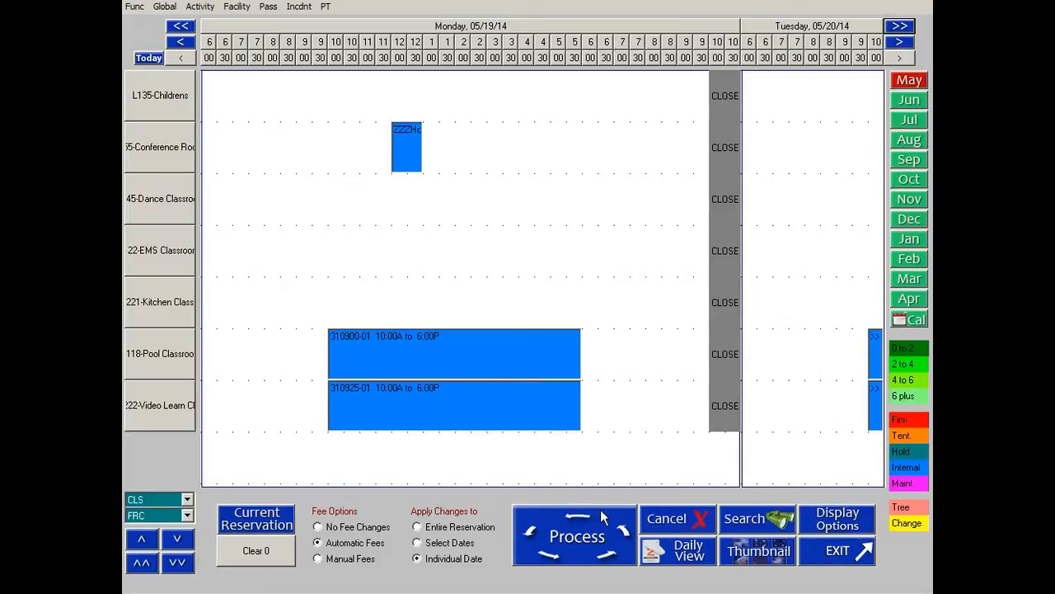
click(684, 514)
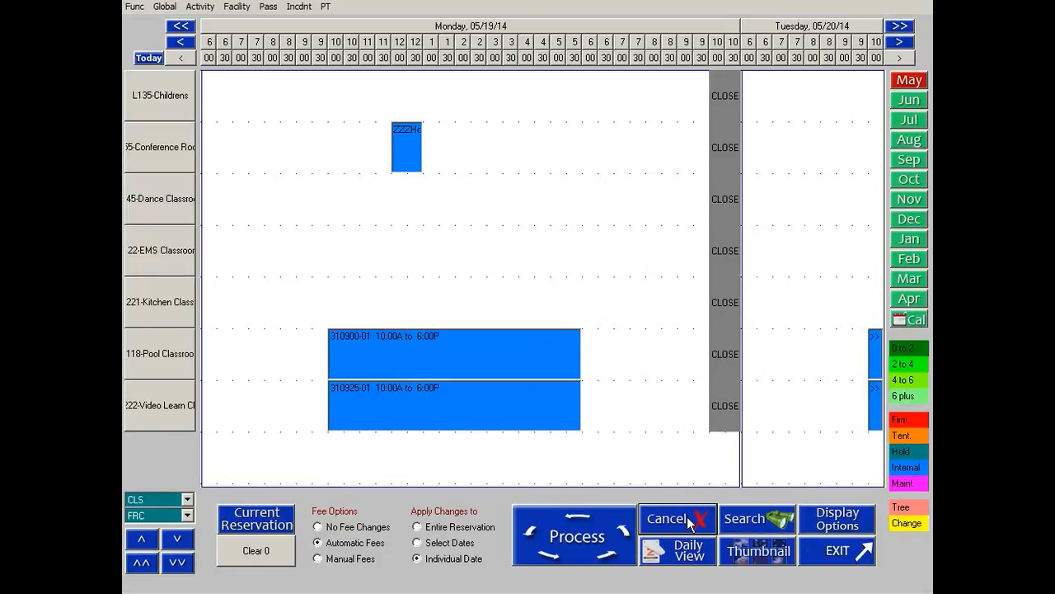
click(402, 145)
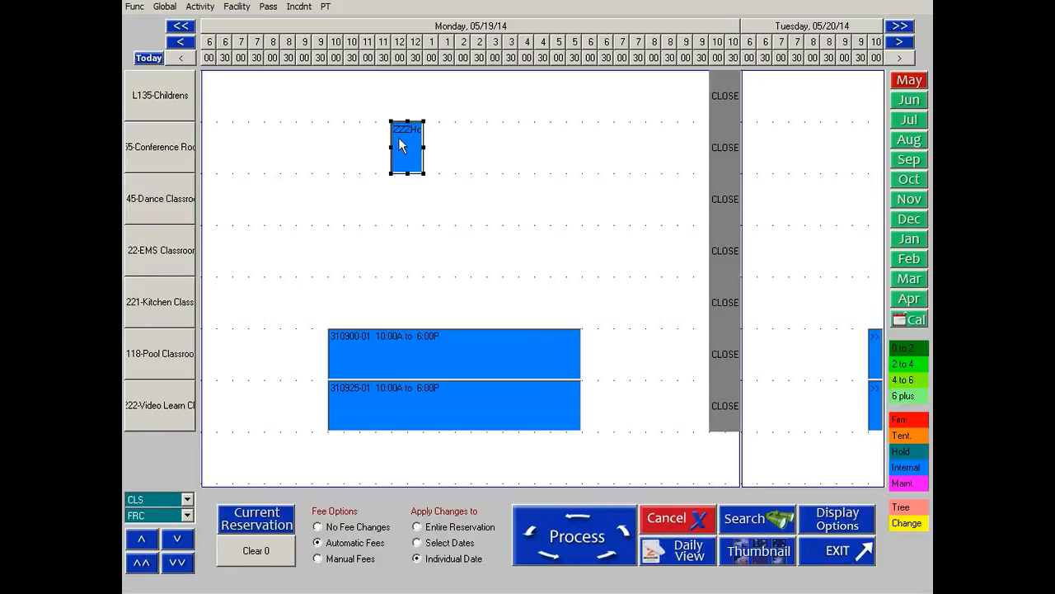
click(570, 550)
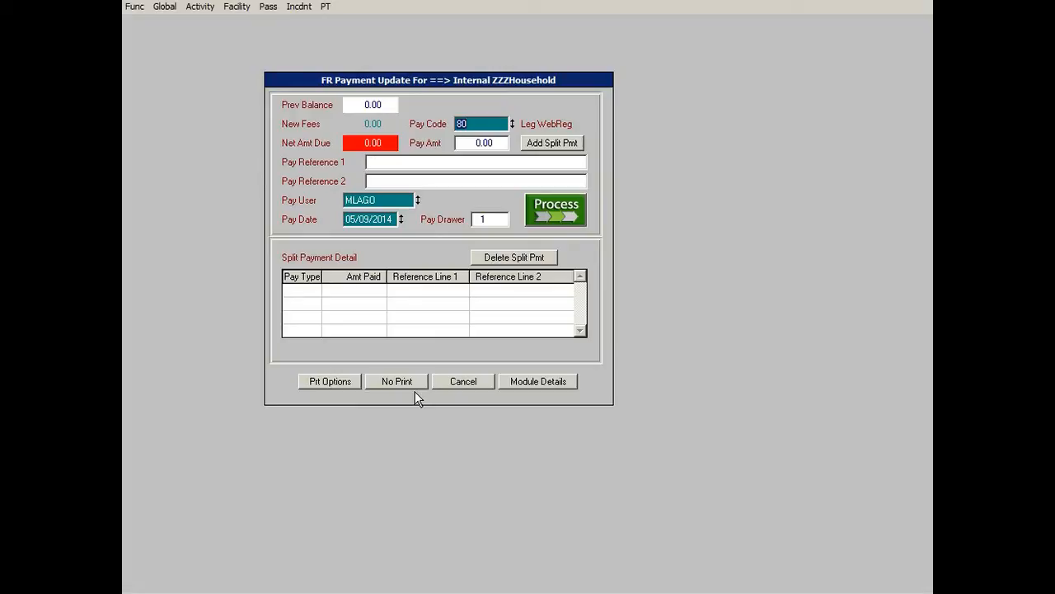
click(574, 212)
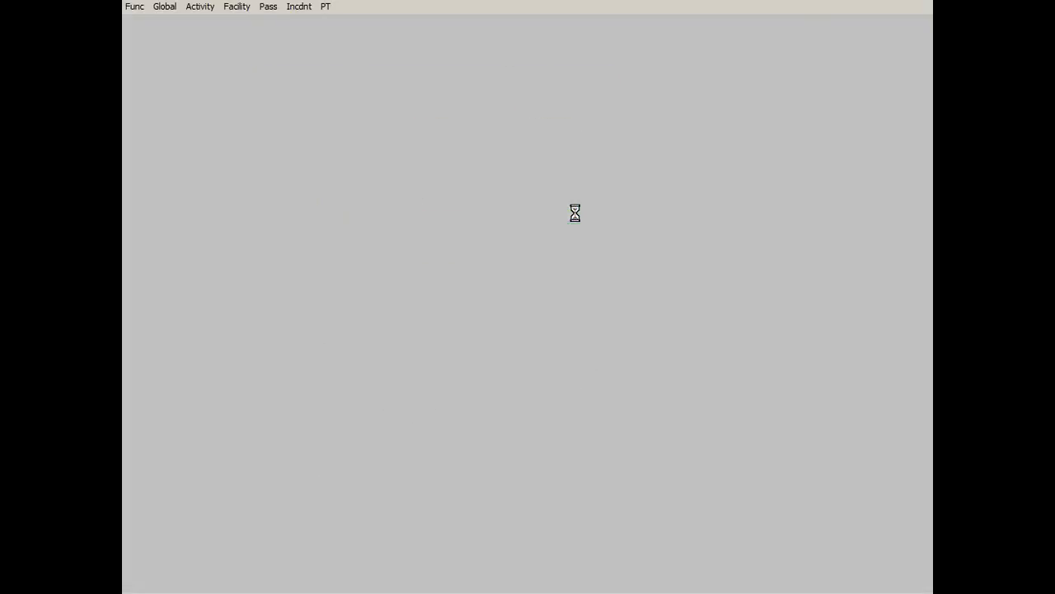
click(363, 154)
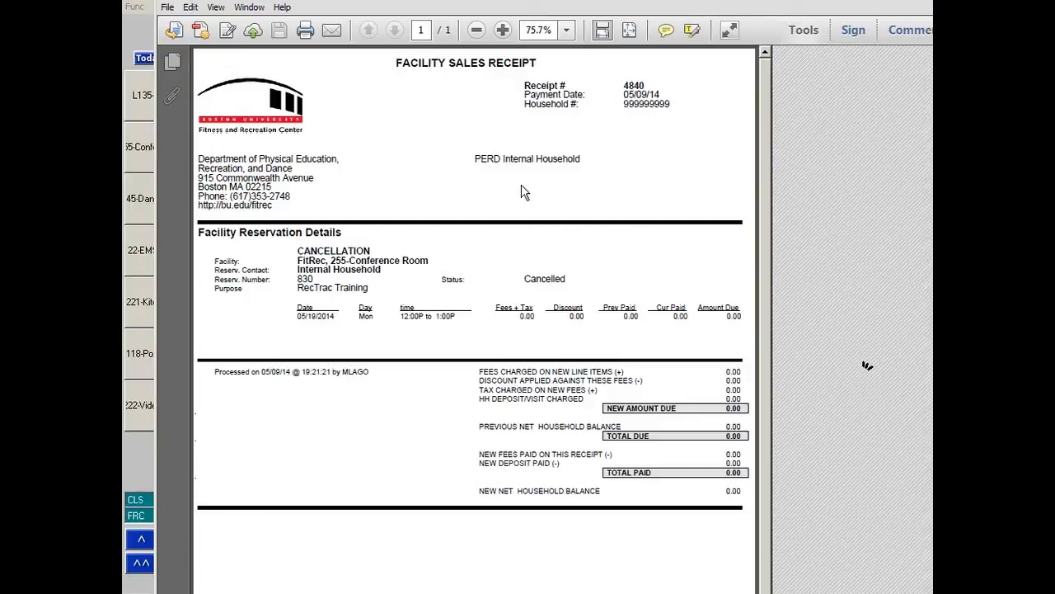
Dismiss the Adobe Reader prompt and close the cancellation receipt.
drag(296, 252, 395, 255)
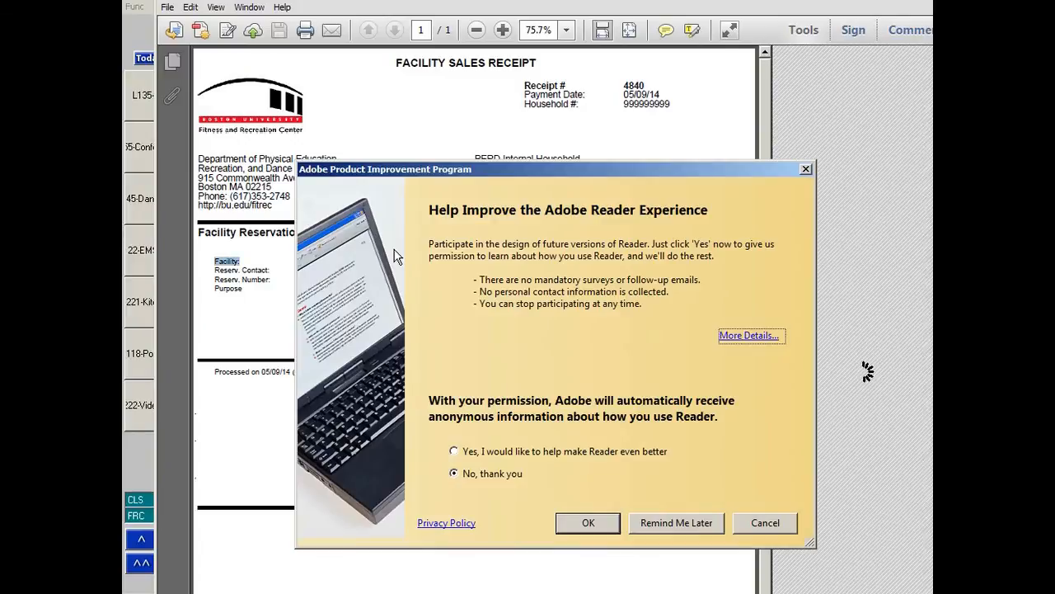
click(765, 525)
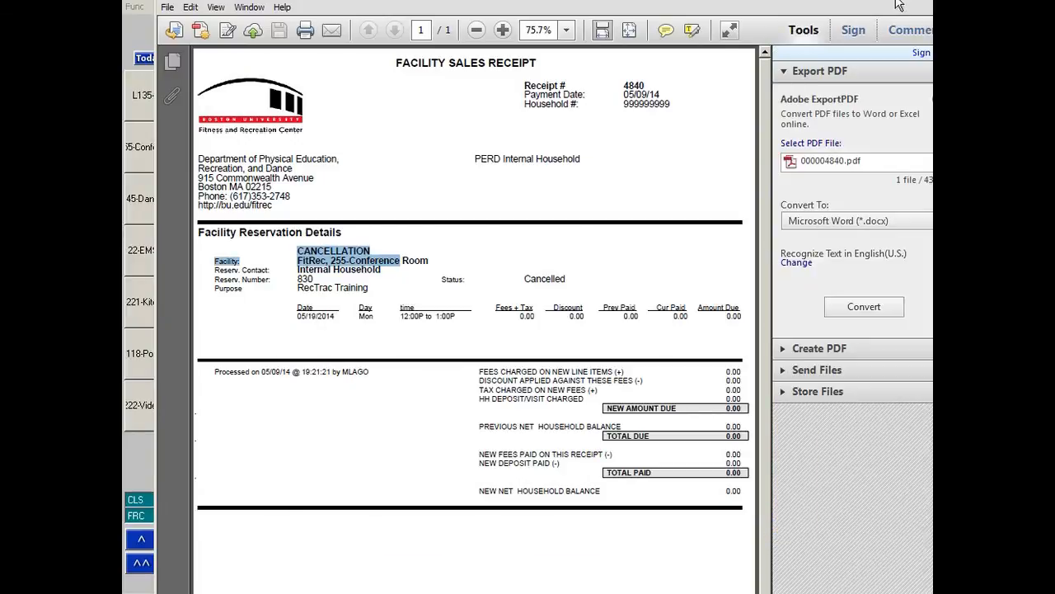
click(922, 6)
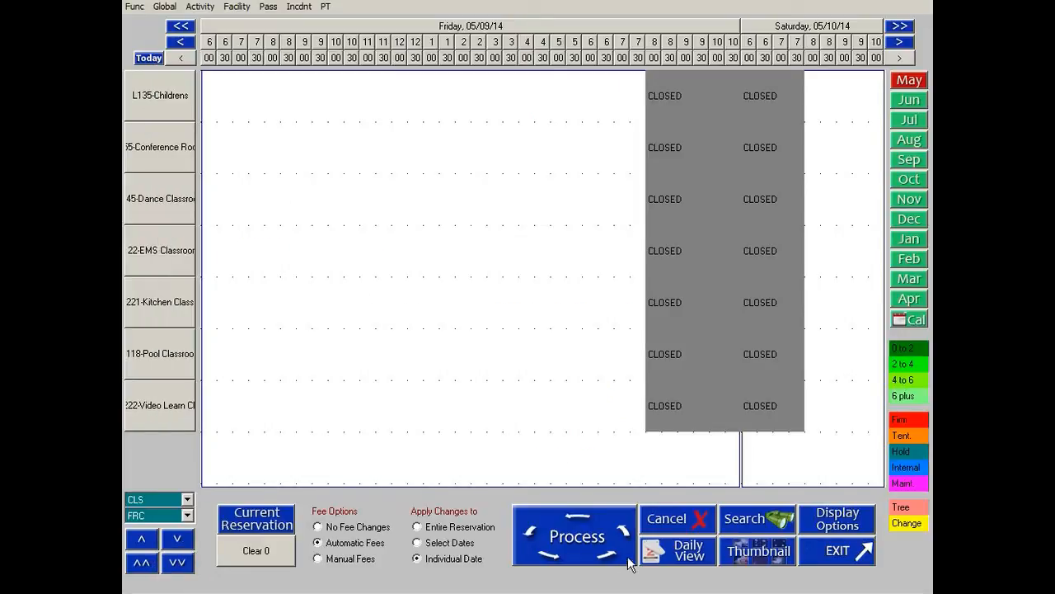
Book the Conference Room from 10:00 to 11:00 AM on Friday, 9 May for the internal household with Internal status.
click(356, 146)
drag(357, 146, 340, 146)
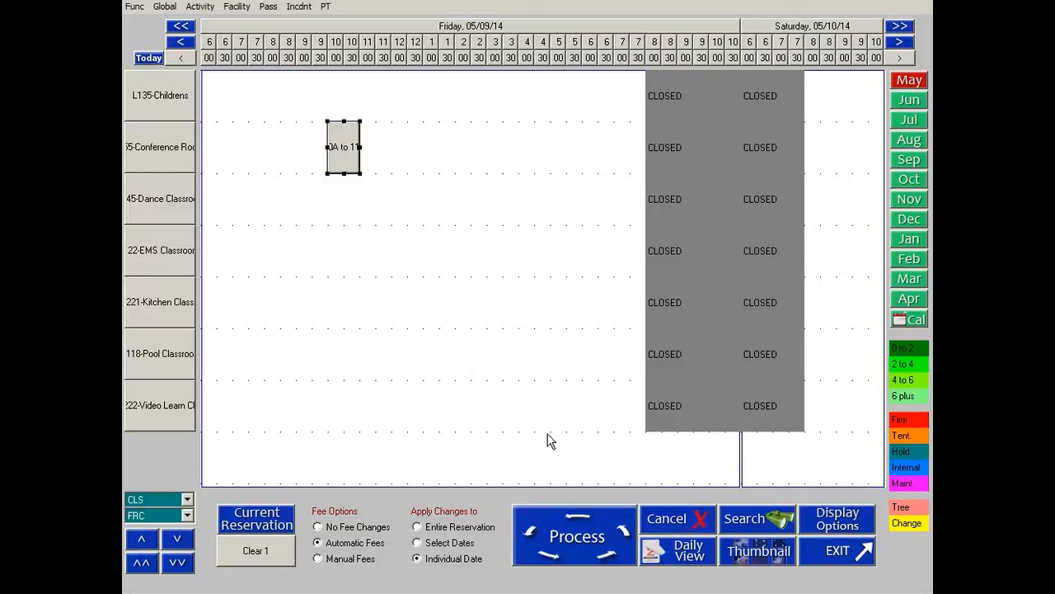
click(577, 552)
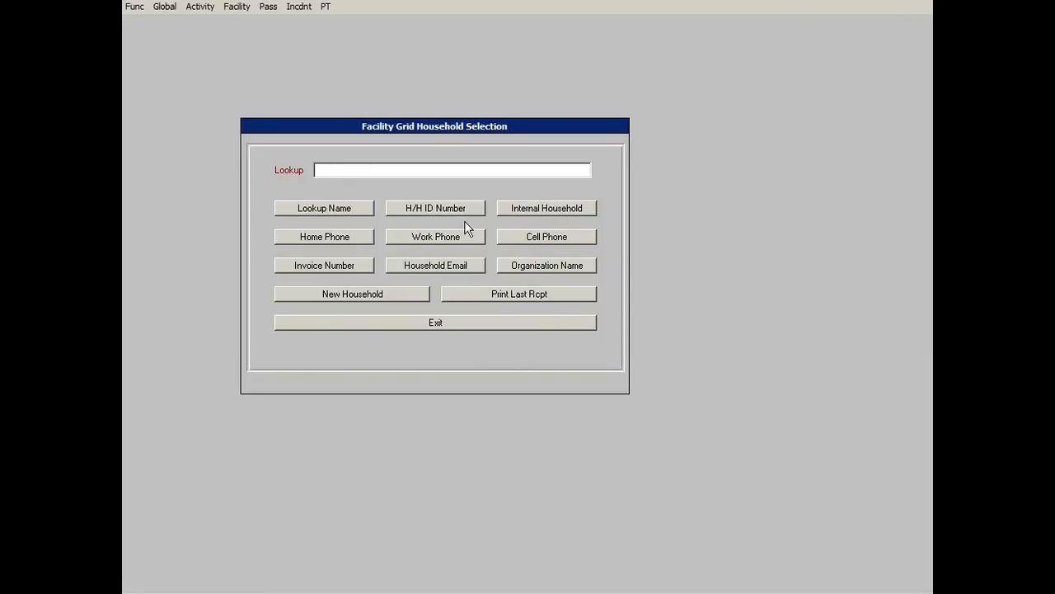
click(549, 211)
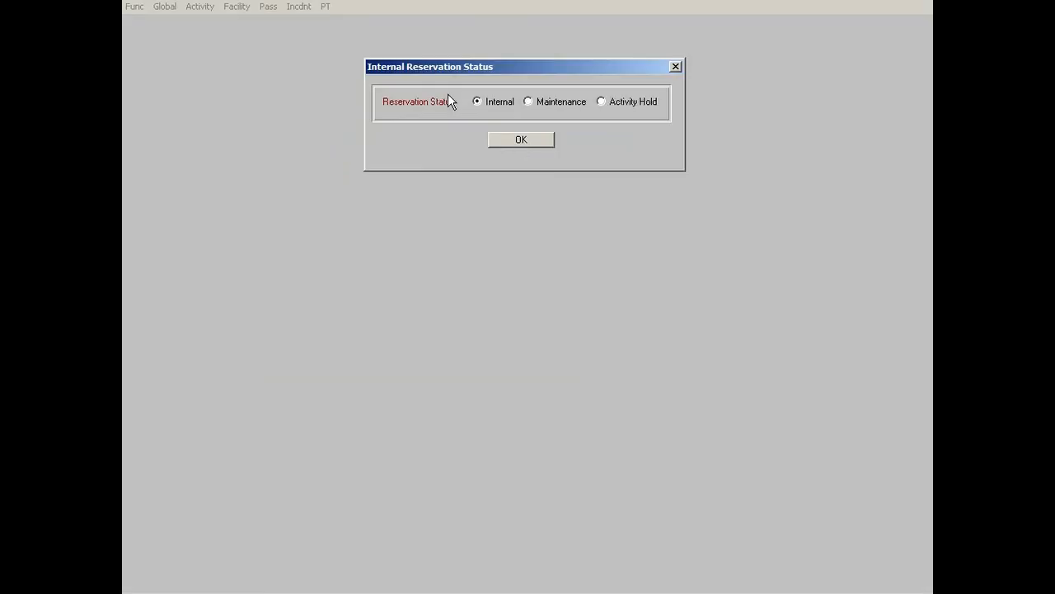
click(519, 143)
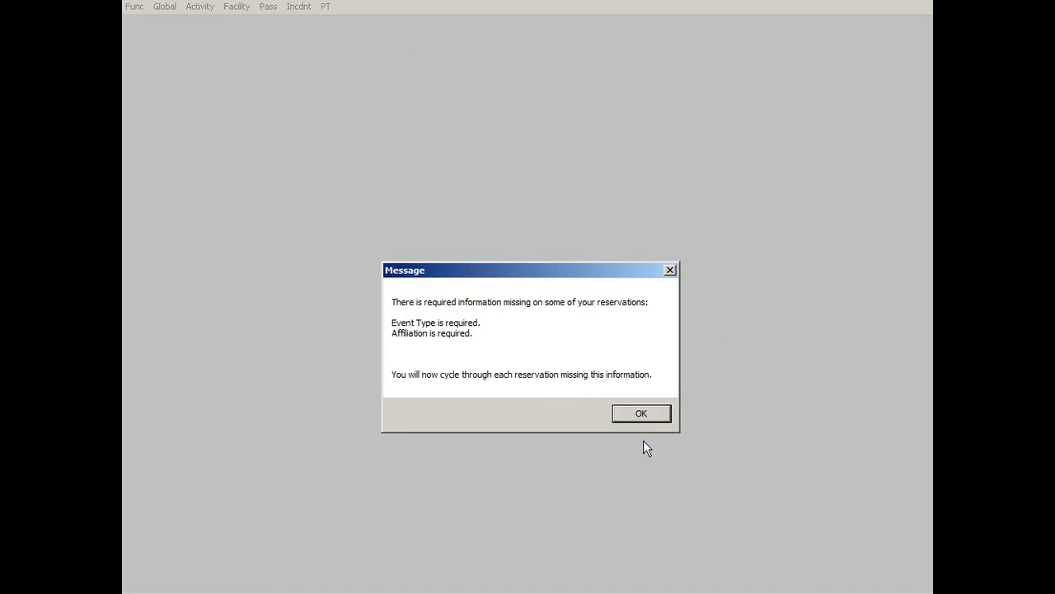
click(640, 413)
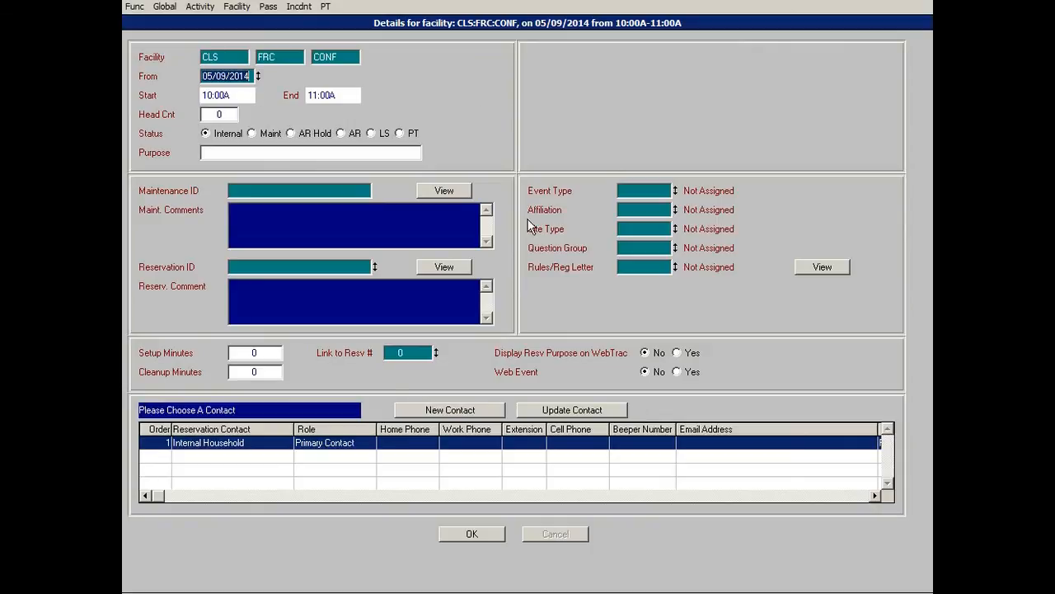
Try to save the reservation details without an event type.
click(245, 156)
click(640, 209)
click(499, 533)
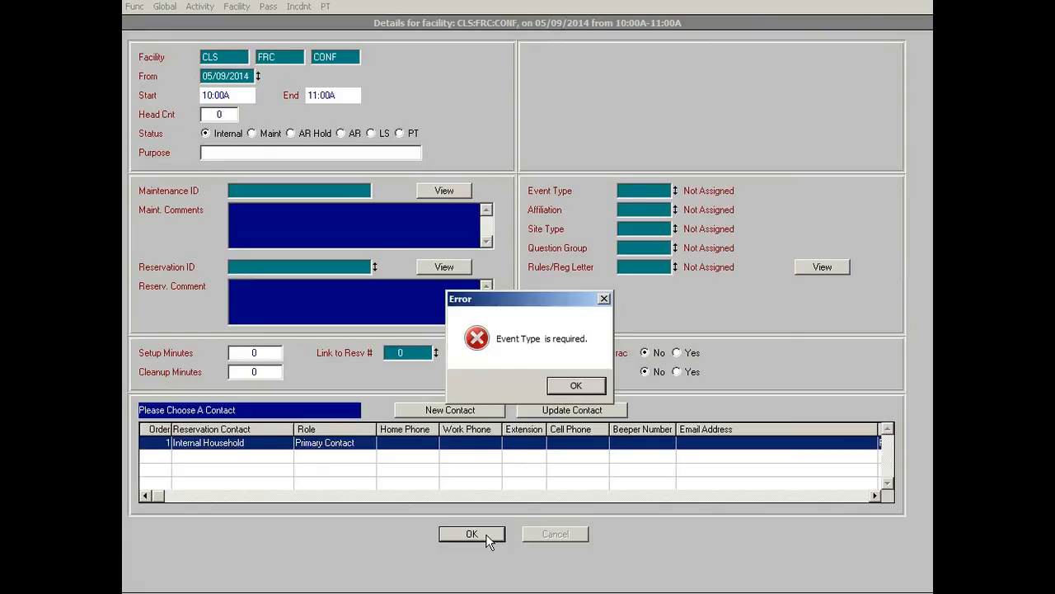
click(575, 386)
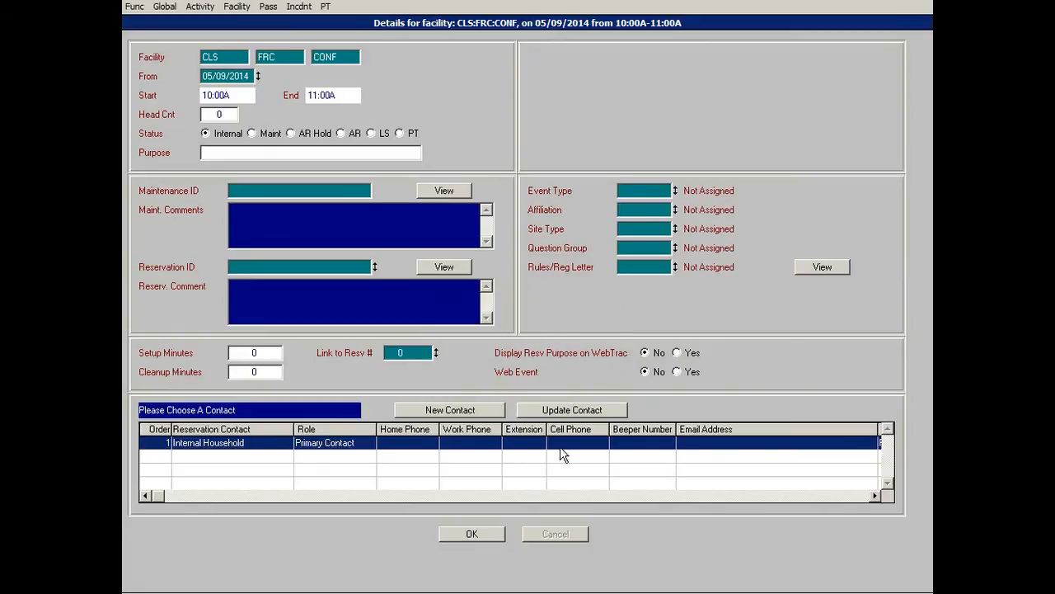
click(480, 535)
click(575, 385)
Enter the purpose Test, pick event type PERD Meeting/Staff Training and an affiliation, and save the details.
click(324, 153)
text(Test)
click(628, 191)
scroll(577, 251, down, 2)
click(559, 203)
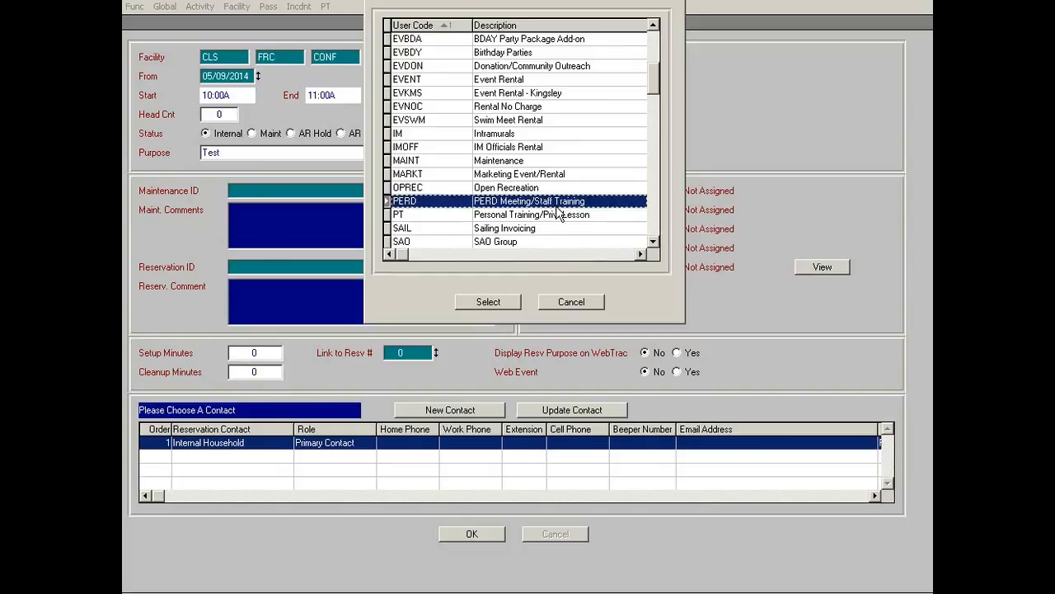
click(488, 303)
click(645, 209)
click(528, 120)
click(488, 301)
click(474, 534)
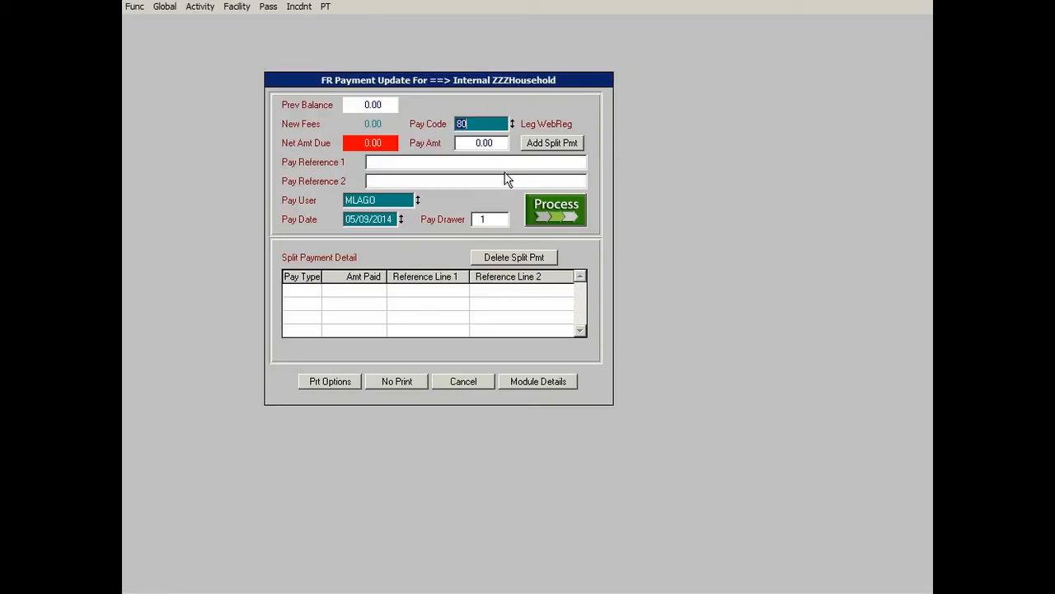
Cancel the payment and clear the pending reservation from the grid.
click(473, 385)
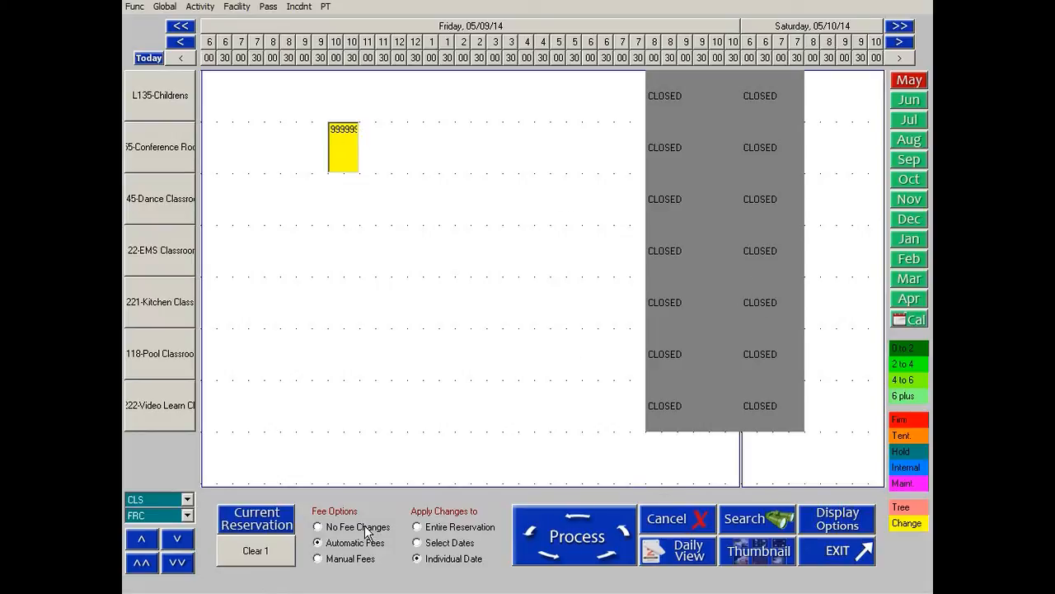
click(264, 567)
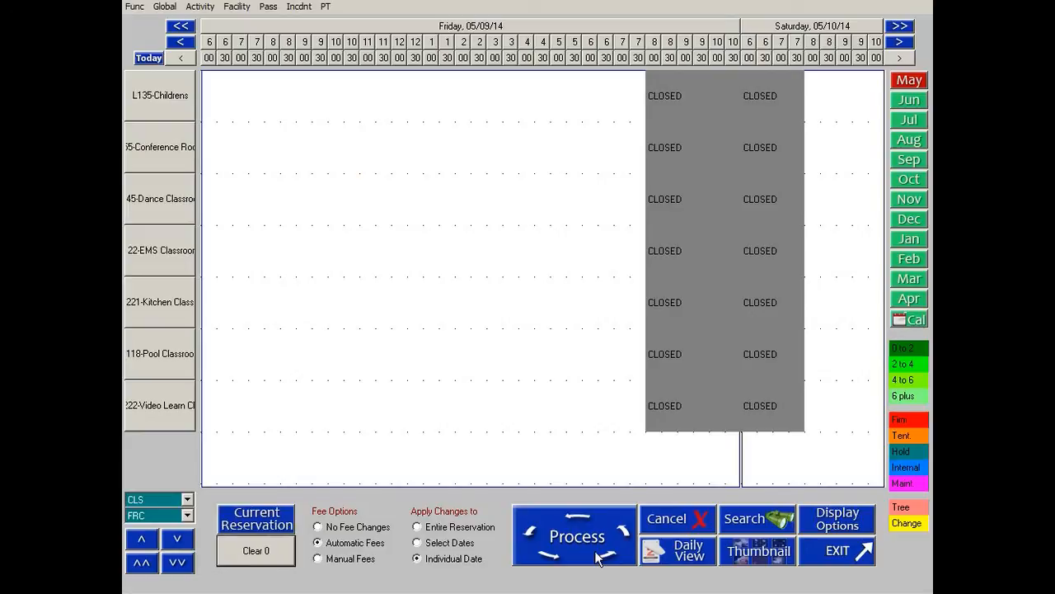
Go to Monday, 2 June and select the entire Conference Room reservation at 9 AM.
click(908, 319)
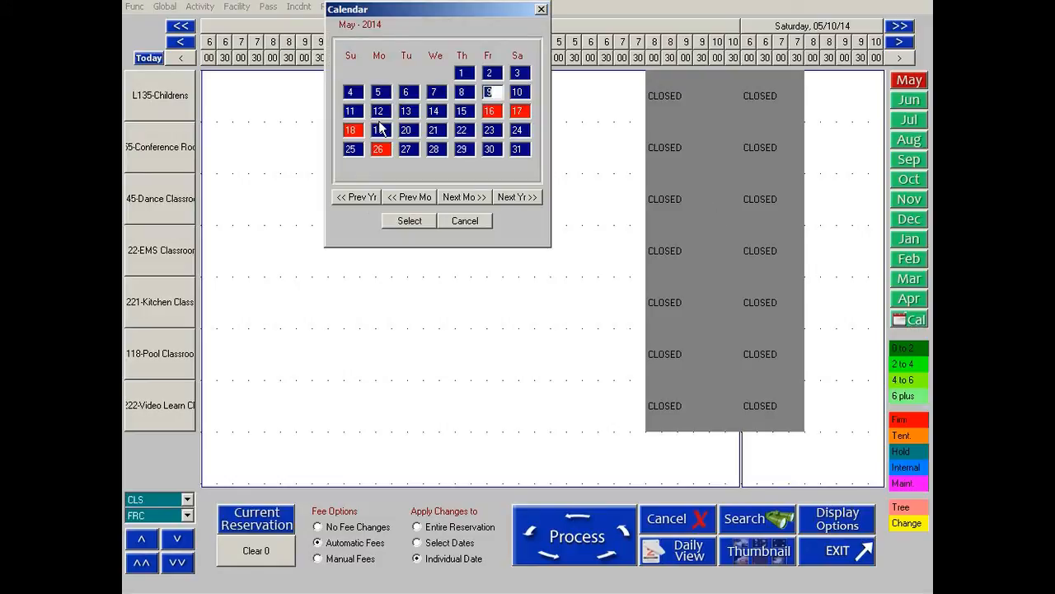
double_click(379, 129)
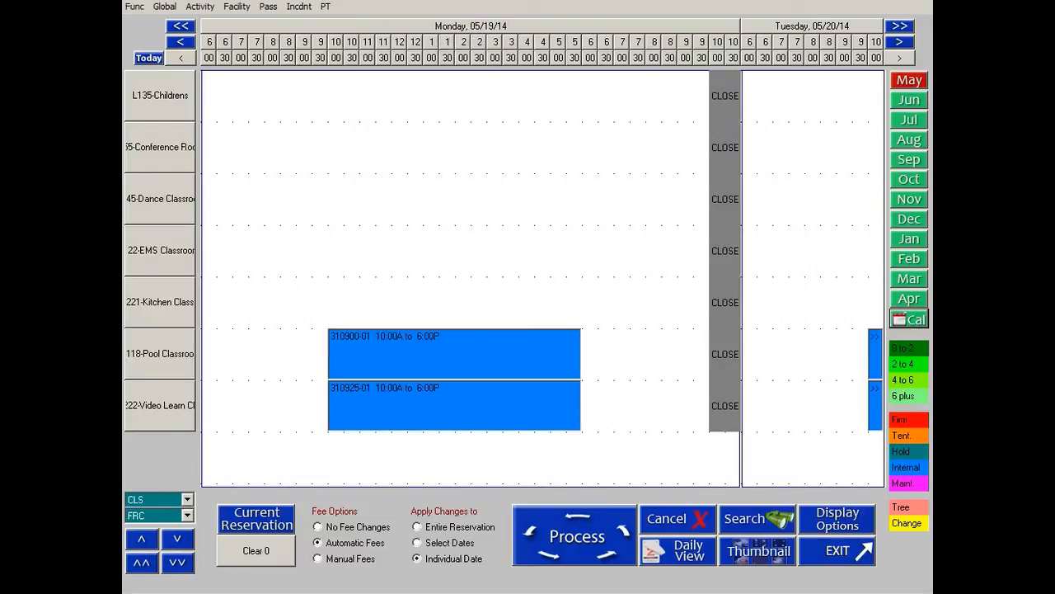
click(921, 326)
click(453, 197)
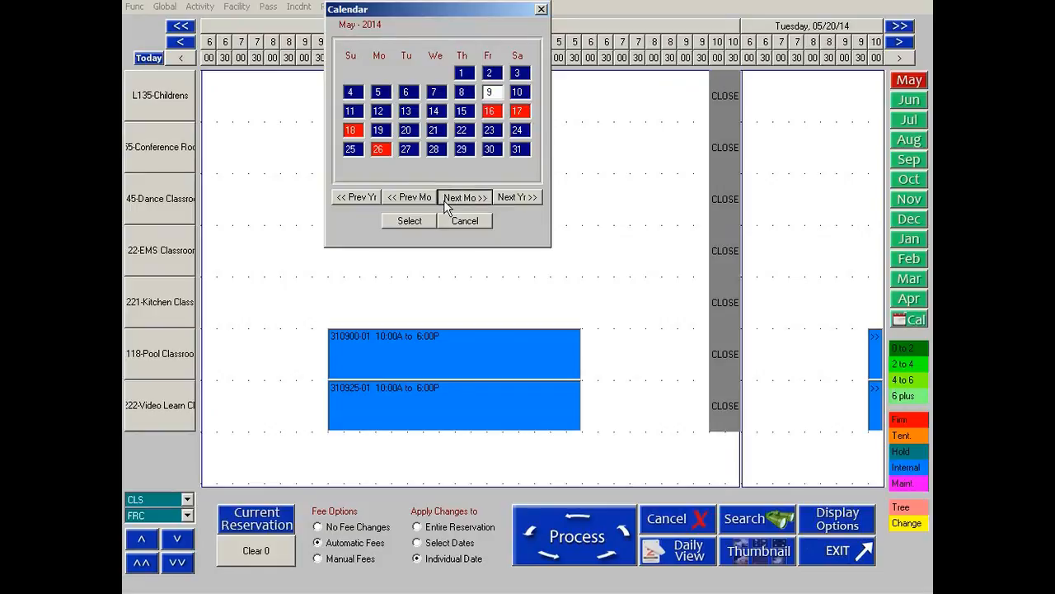
double_click(380, 73)
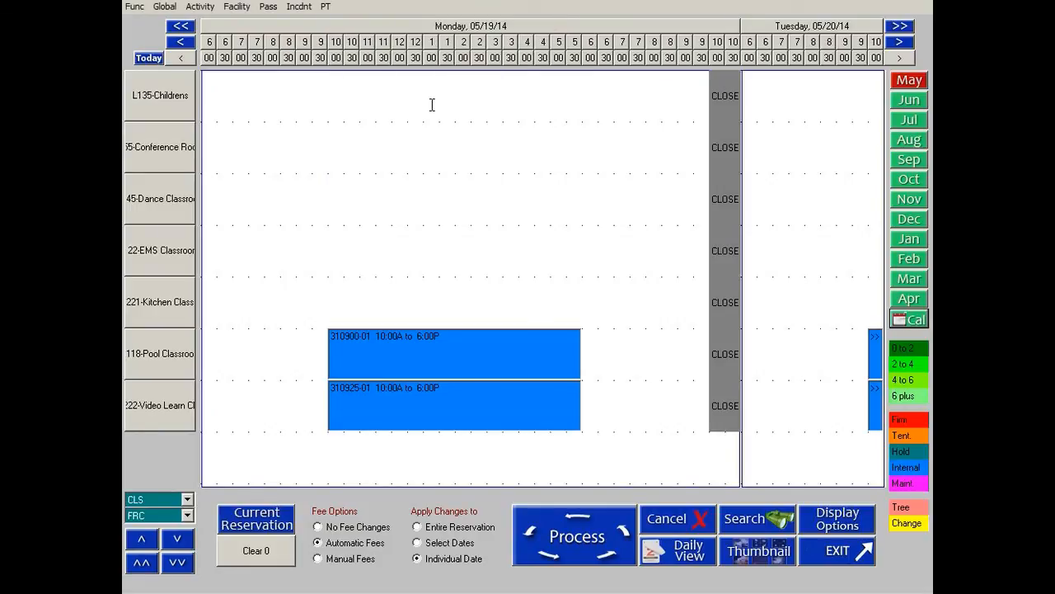
click(479, 527)
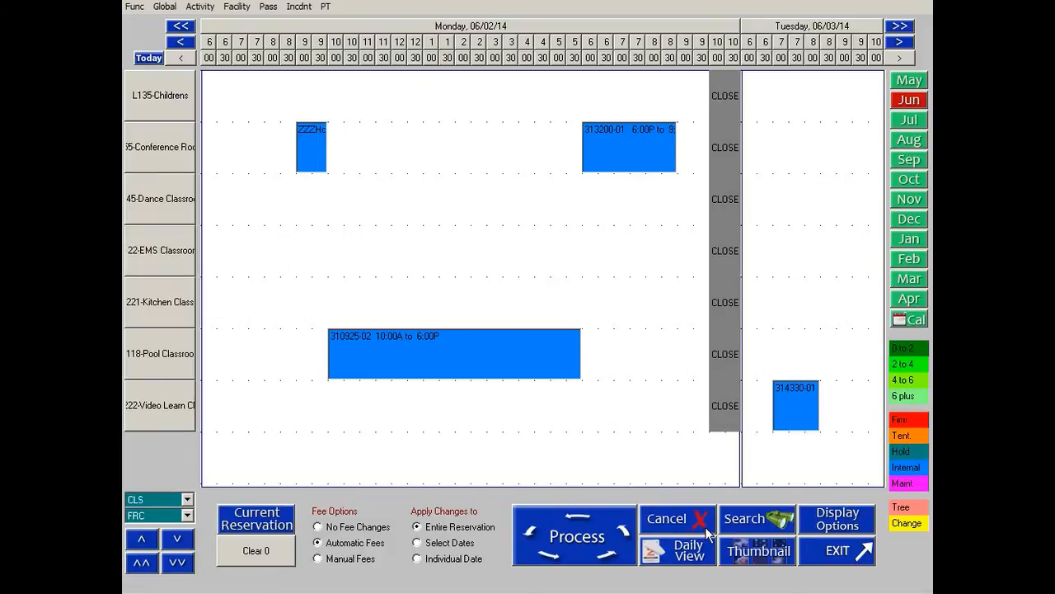
click(312, 140)
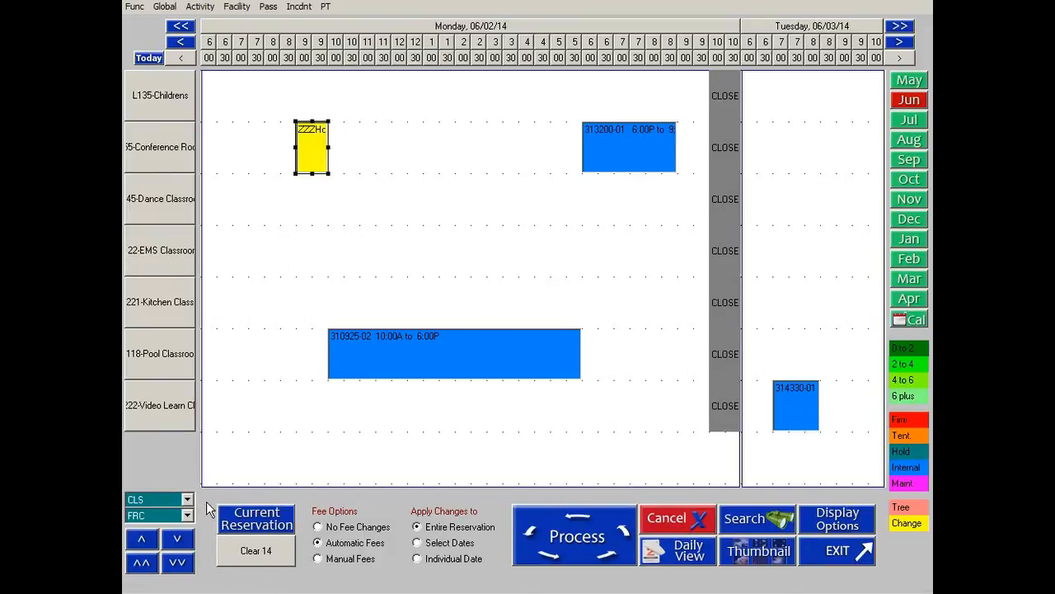
Clear the selection and exit the facility grid.
click(260, 549)
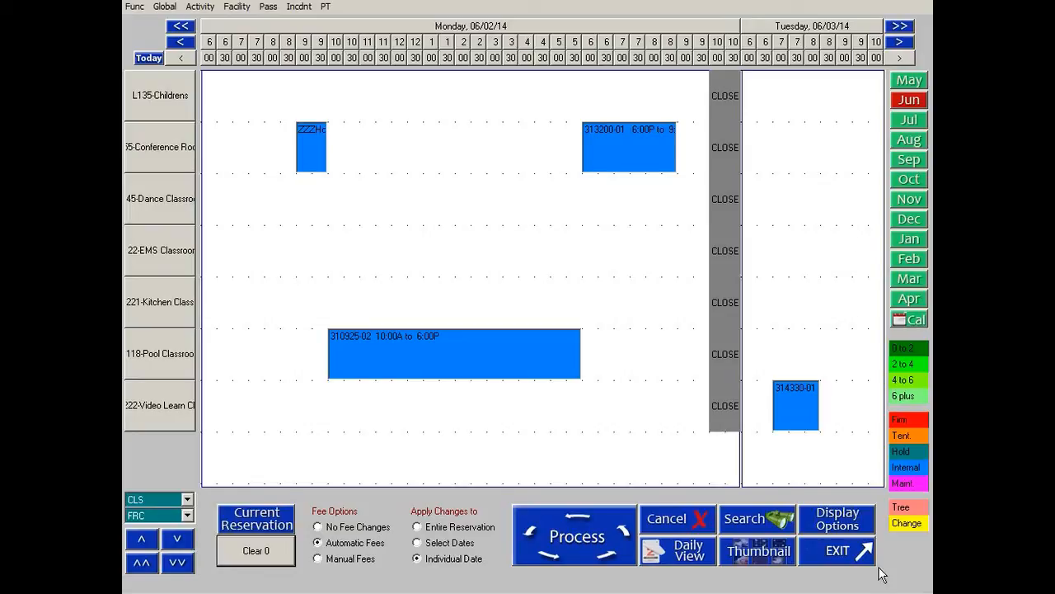
click(847, 566)
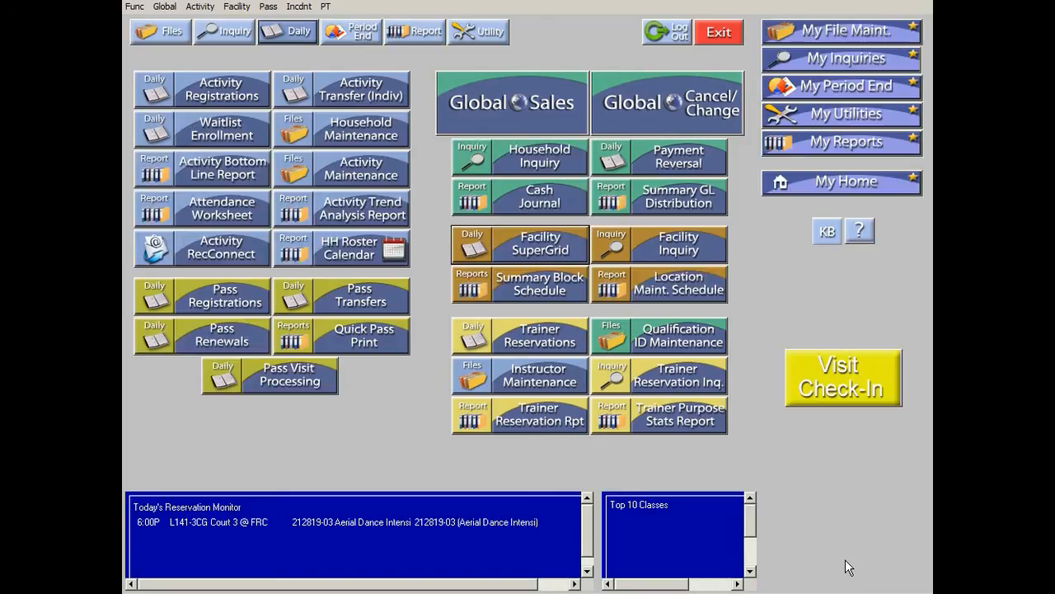